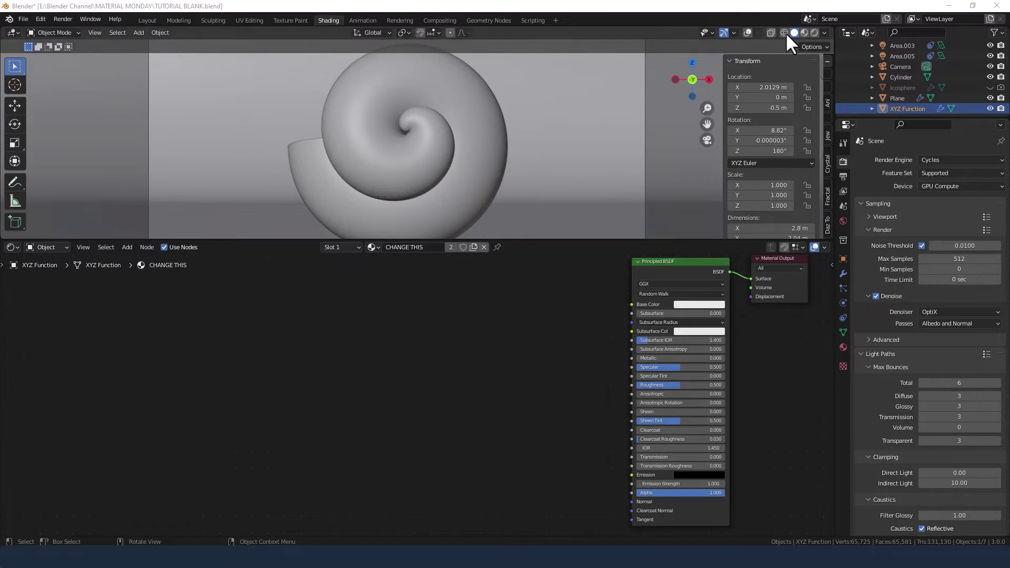
Switch the viewport to a live rendered preview and select the XYZ Function shell
{"action": "left_click", "coordinate": [815, 33]}
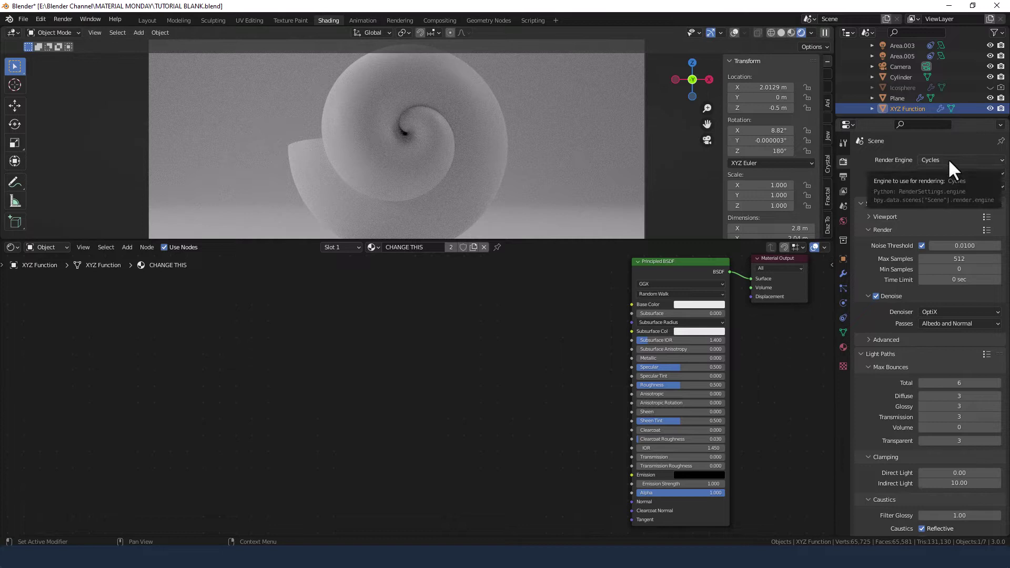
{"action": "left_click", "coordinate": [392, 82]}
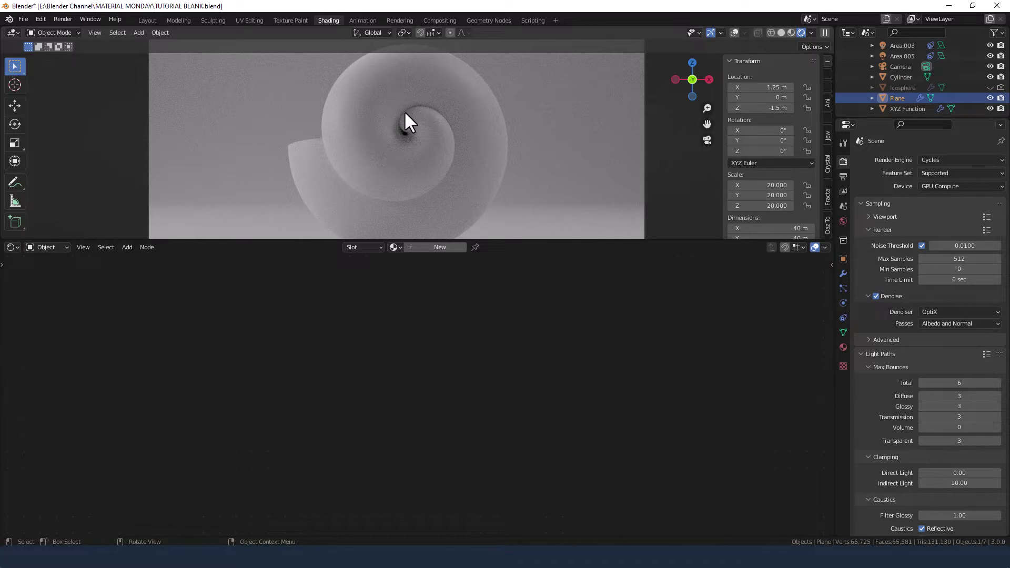
{"action": "left_click", "coordinate": [396, 83]}
Rotate the shell 12.8° around the global X axis
{"action": "key", "text": "r"}
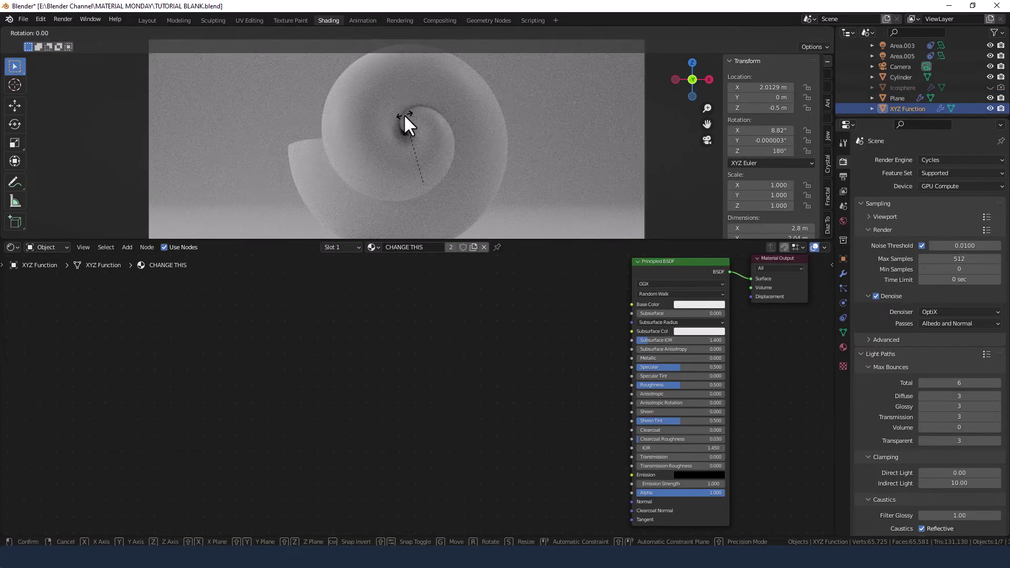
{"action": "key", "text": "x"}
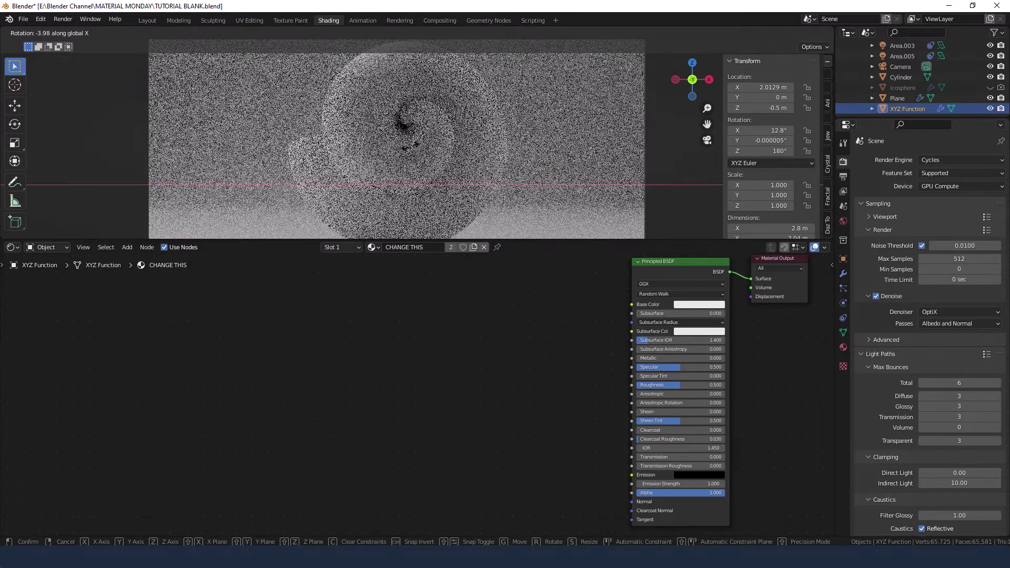
{"action": "left_click", "coordinate": [283, 227]}
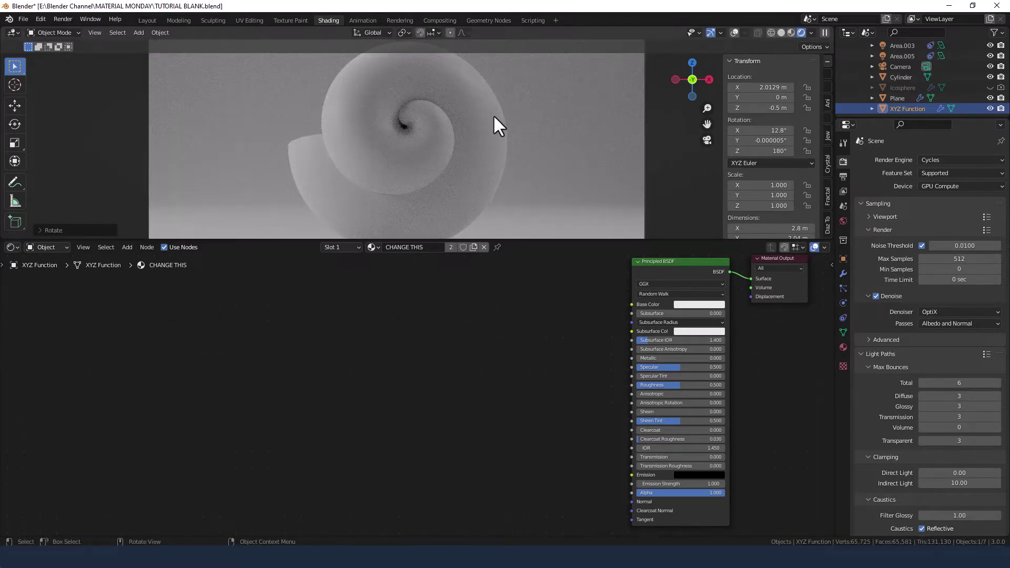
{"action": "middle_click_drag", "start_coordinate": [494, 115], "coordinate": [499, 121], "text": "shift"}
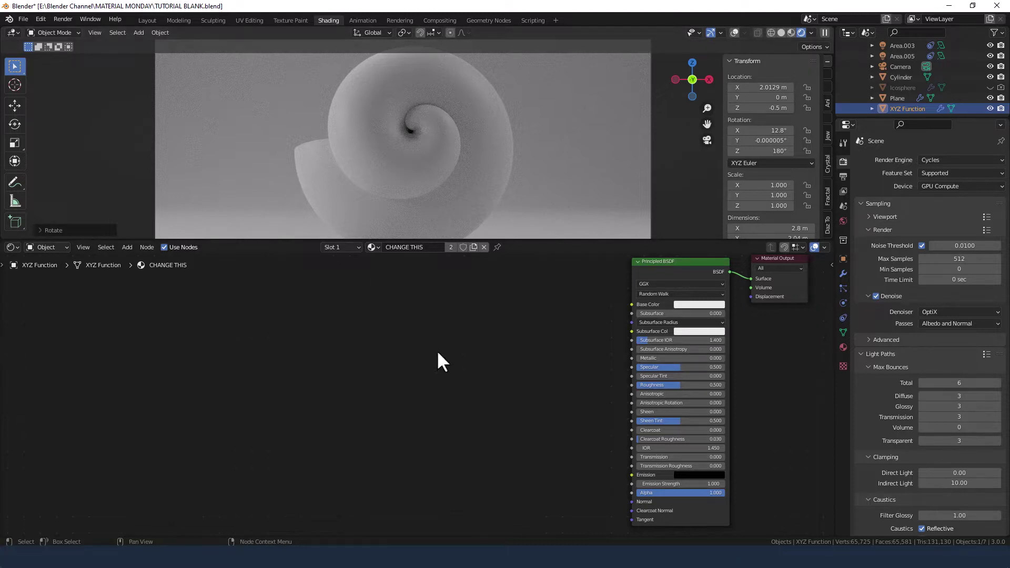
Delete the Principled BSDF and add a Voronoi Texture node by searching 'VOR'
{"action": "left_click_drag", "start_coordinate": [442, 334], "coordinate": [684, 420]}
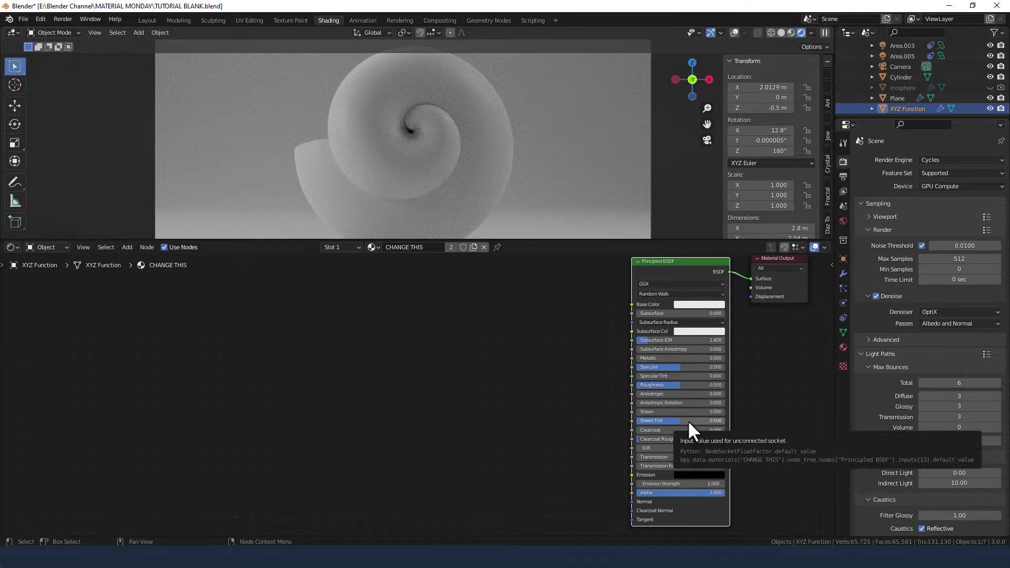
{"action": "key", "text": "x"}
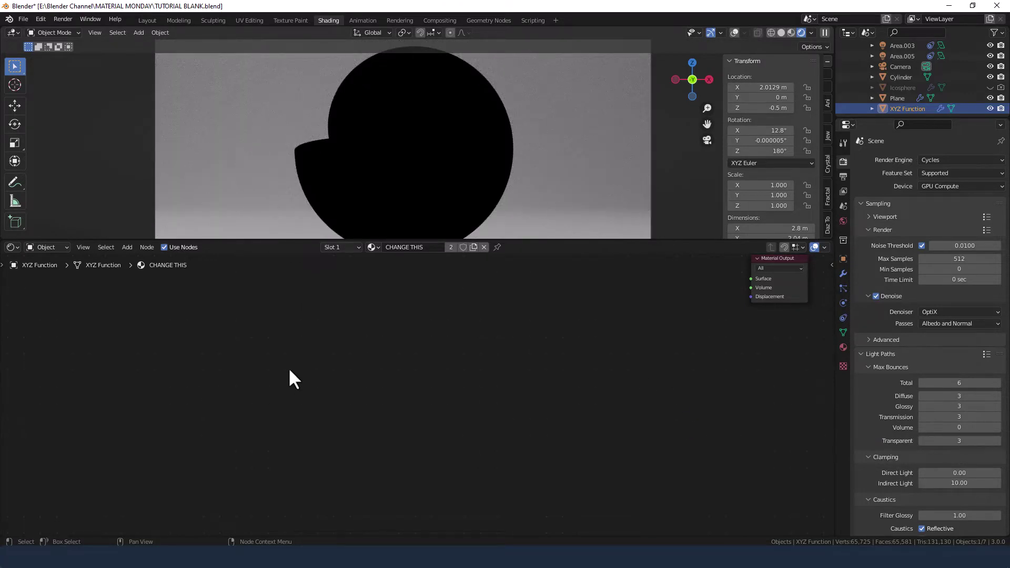
{"action": "key", "text": "shift+a"}
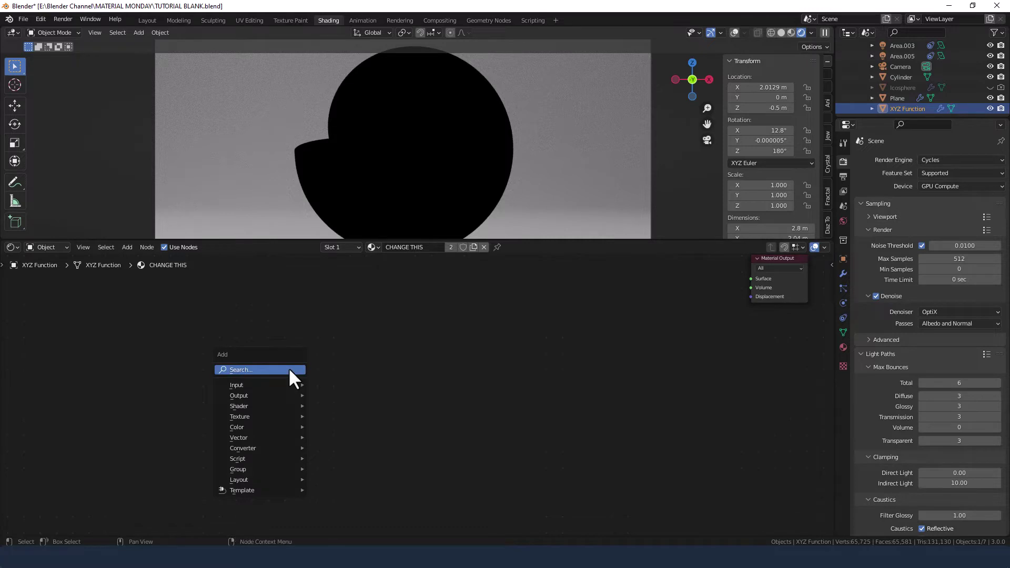
{"action": "left_click", "coordinate": [289, 370]}
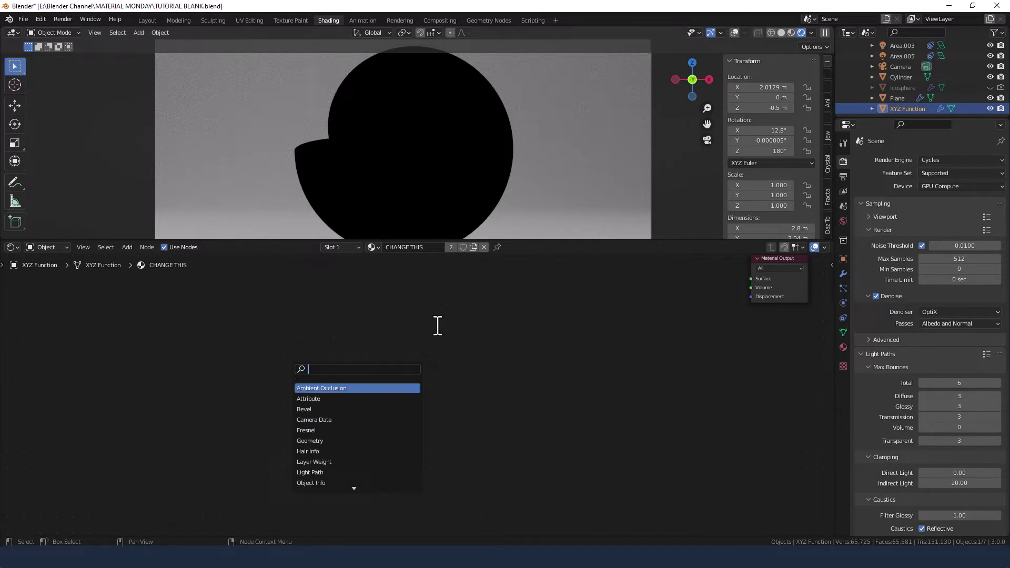
{"action": "type", "text": "VOR"}
{"action": "key", "text": "Return"}
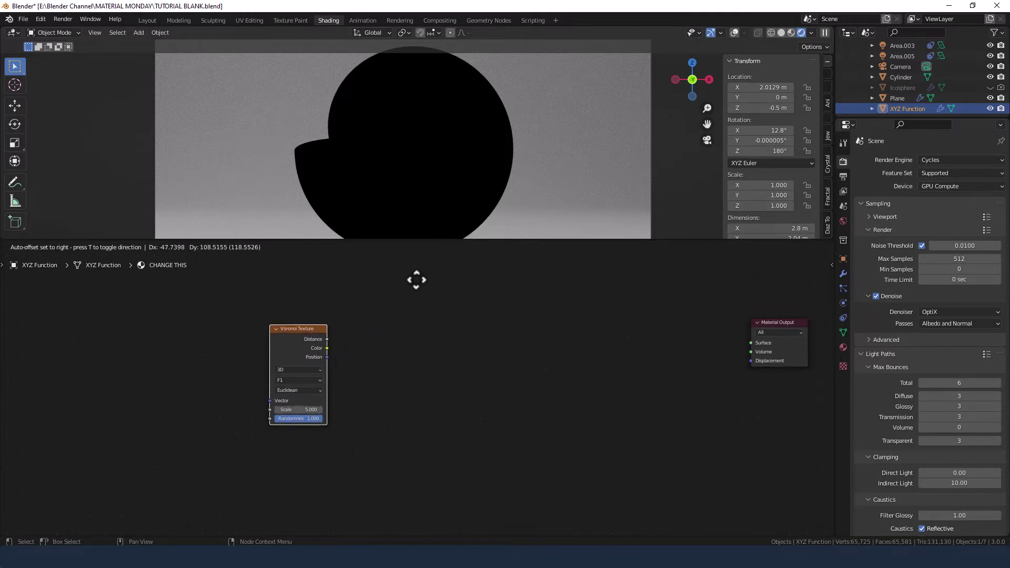
Place the Voronoi Texture left of the output and connect its Color to the material Surface
{"action": "left_click", "coordinate": [315, 341]}
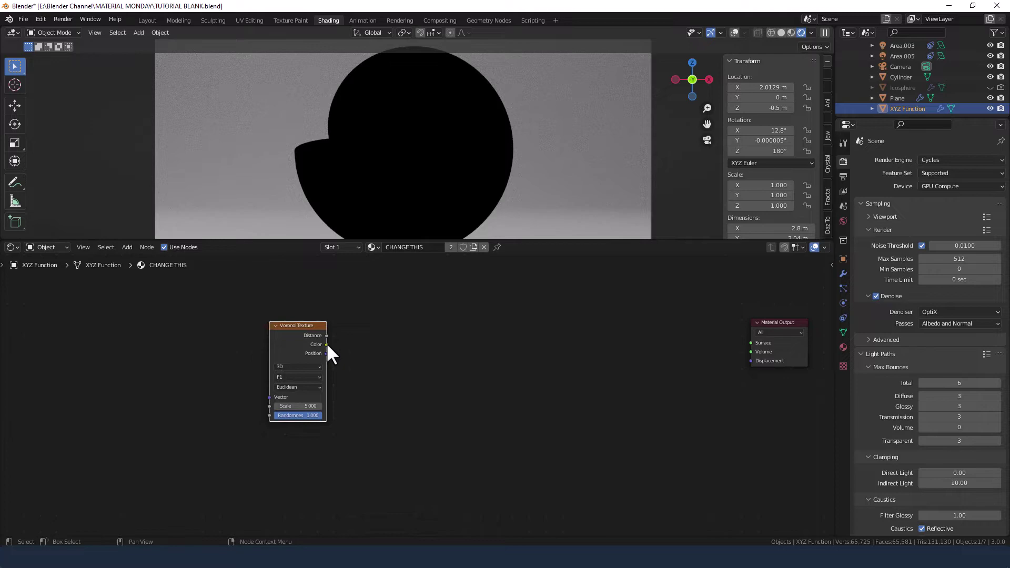
{"action": "left_click_drag", "start_coordinate": [327, 344], "coordinate": [751, 342]}
{"action": "left_click_drag", "start_coordinate": [318, 329], "coordinate": [324, 282]}
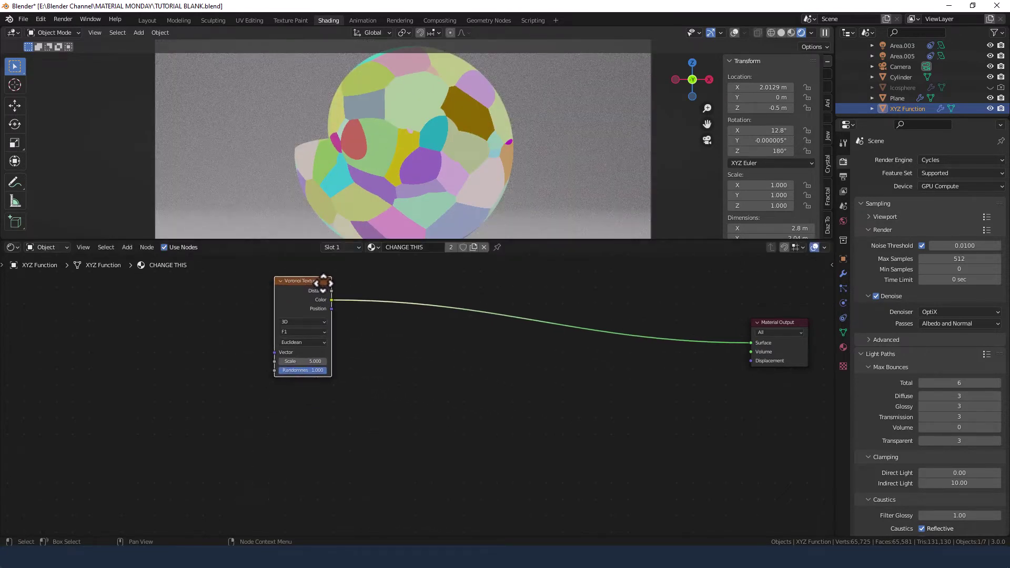
Set the Voronoi Texture Scale to 50
{"action": "left_click", "coordinate": [309, 362]}
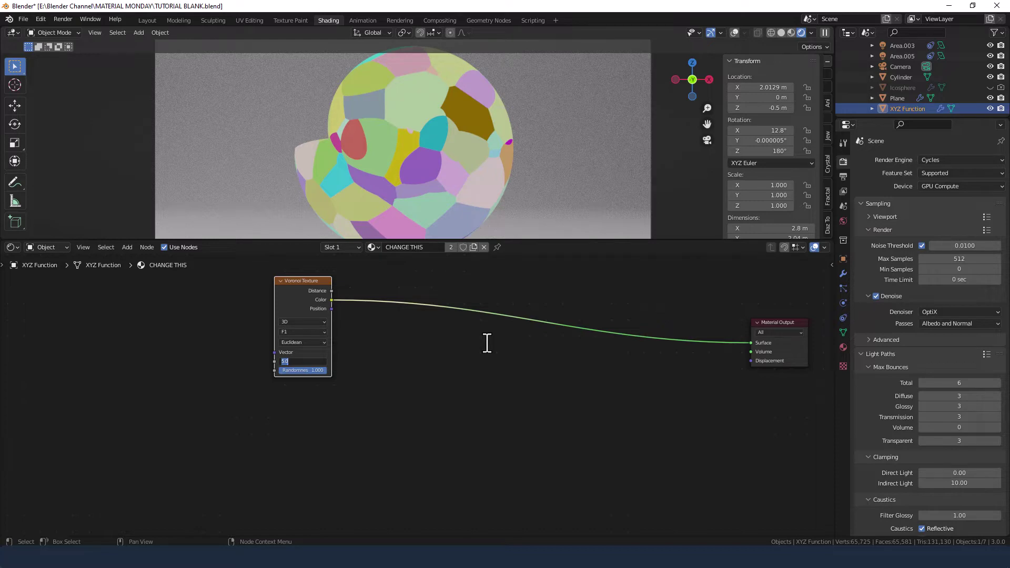
{"action": "type", "text": "50"}
{"action": "key", "text": "Return"}
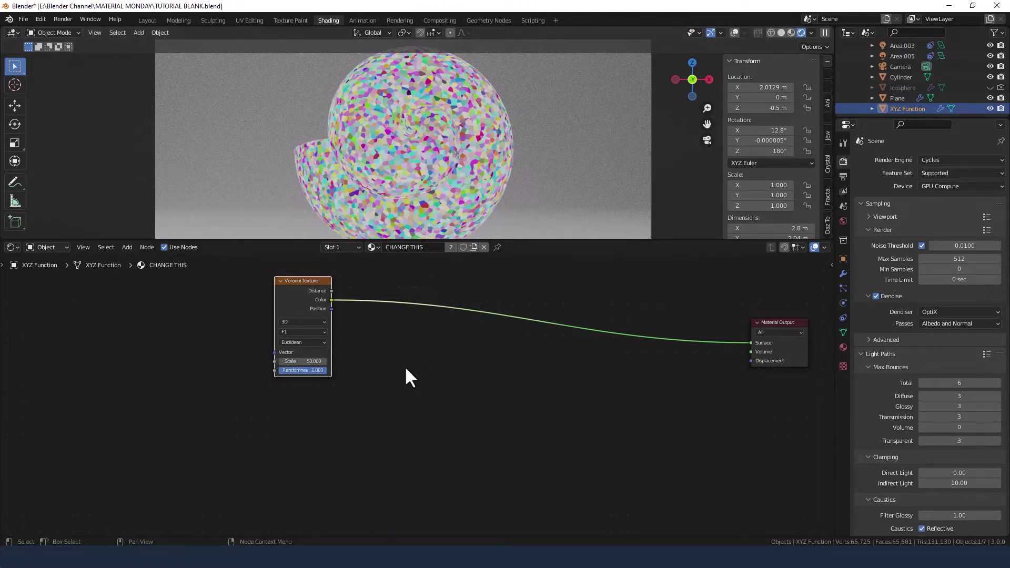
Add a Gamma node onto the Voronoi Color–Material Output link, positioned beside the Voronoi node
{"action": "key", "text": "shift+a"}
{"action": "left_click", "coordinate": [451, 371]}
{"action": "type", "text": "GAMM"}
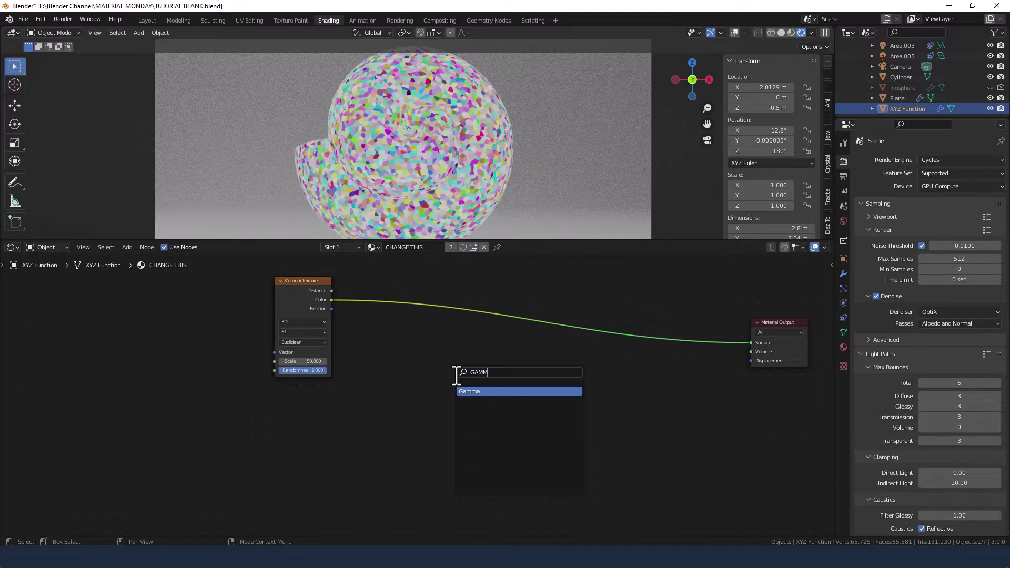
{"action": "key", "text": "Return"}
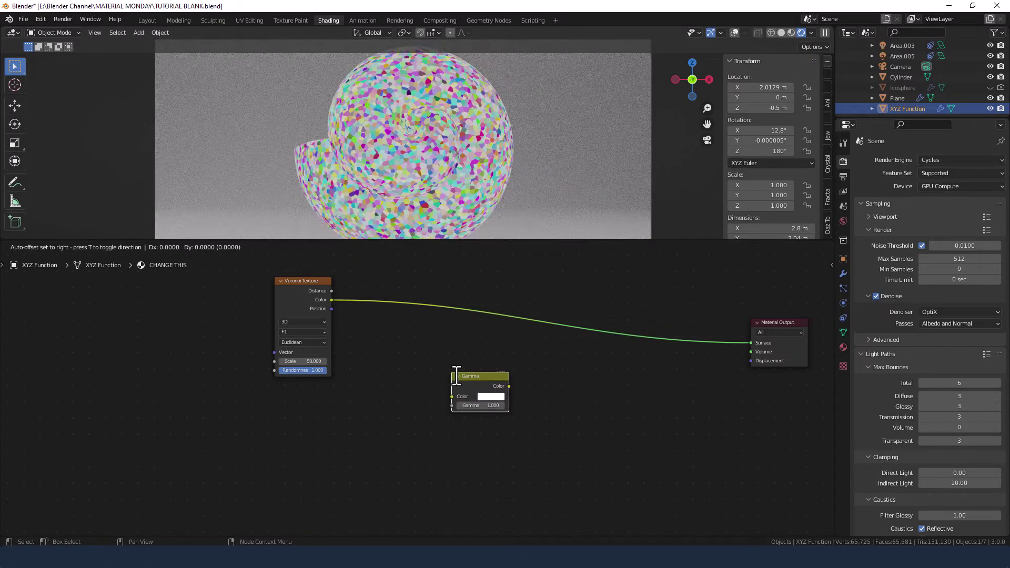
{"action": "left_click", "coordinate": [367, 304]}
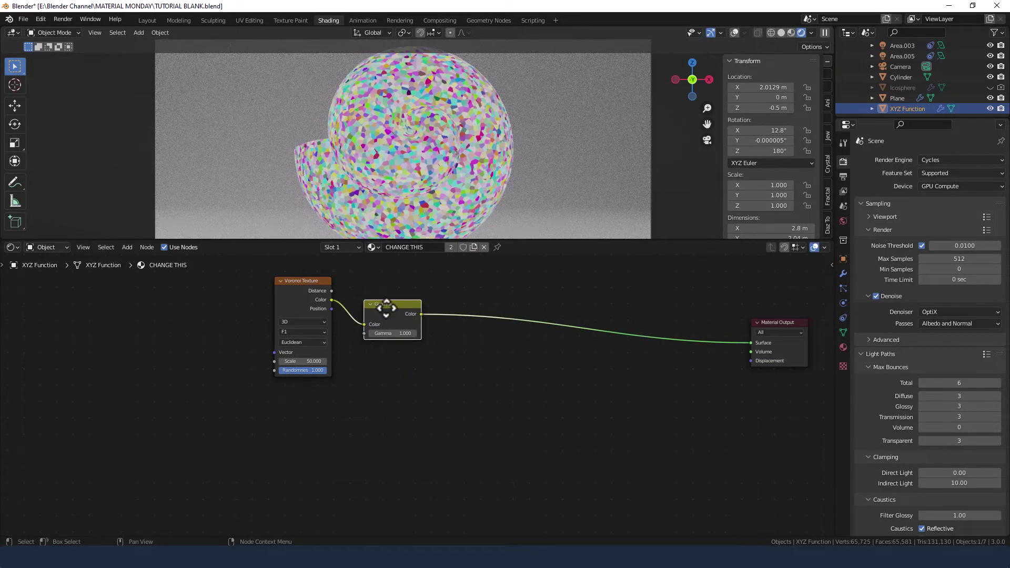
{"action": "left_click_drag", "start_coordinate": [385, 306], "coordinate": [380, 339]}
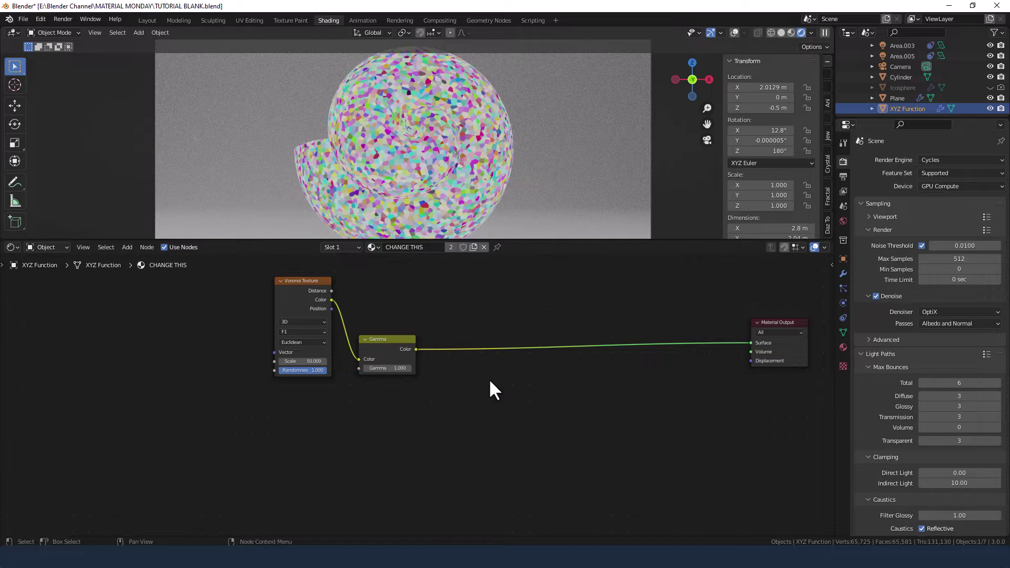
Add a Layer Weight node below the link, removing an accidentally added Group Output node
{"action": "key", "text": "shift+a"}
{"action": "type", "text": "L"}
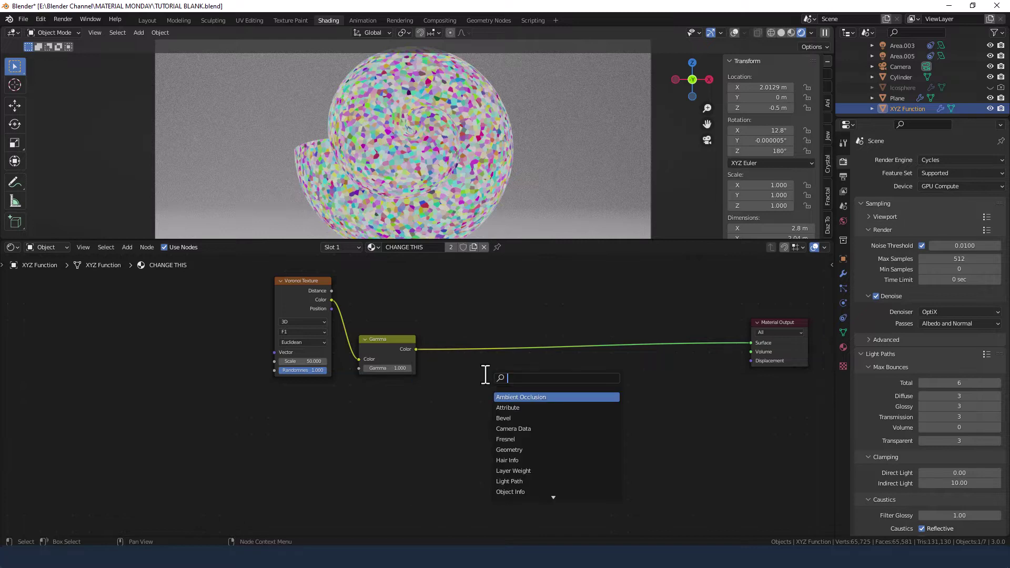
{"action": "type", "text": "ay"}
{"action": "key", "text": "Return"}
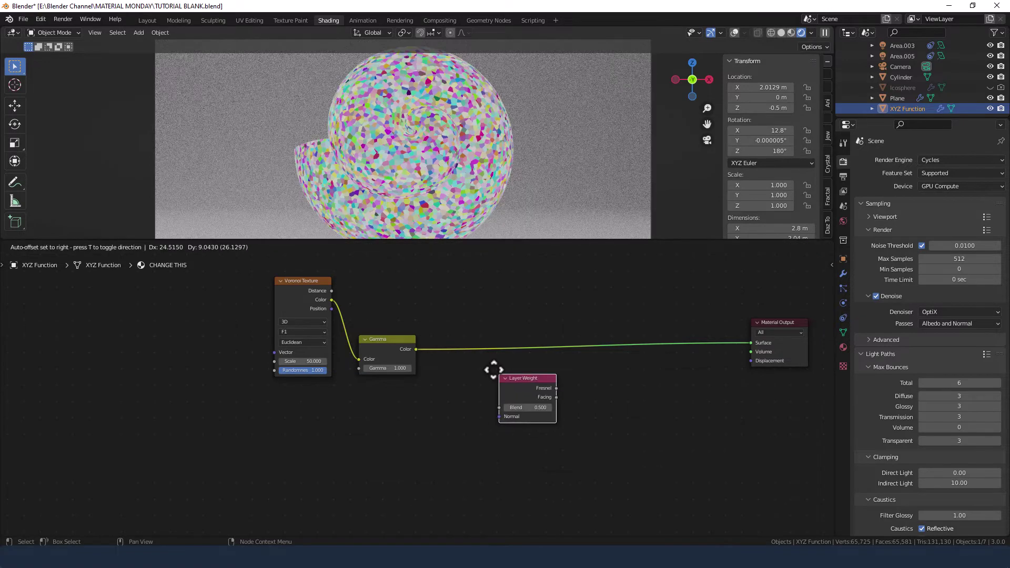
{"action": "left_click", "coordinate": [477, 367]}
{"action": "left_click", "coordinate": [649, 411]}
{"action": "key", "text": "shift+a"}
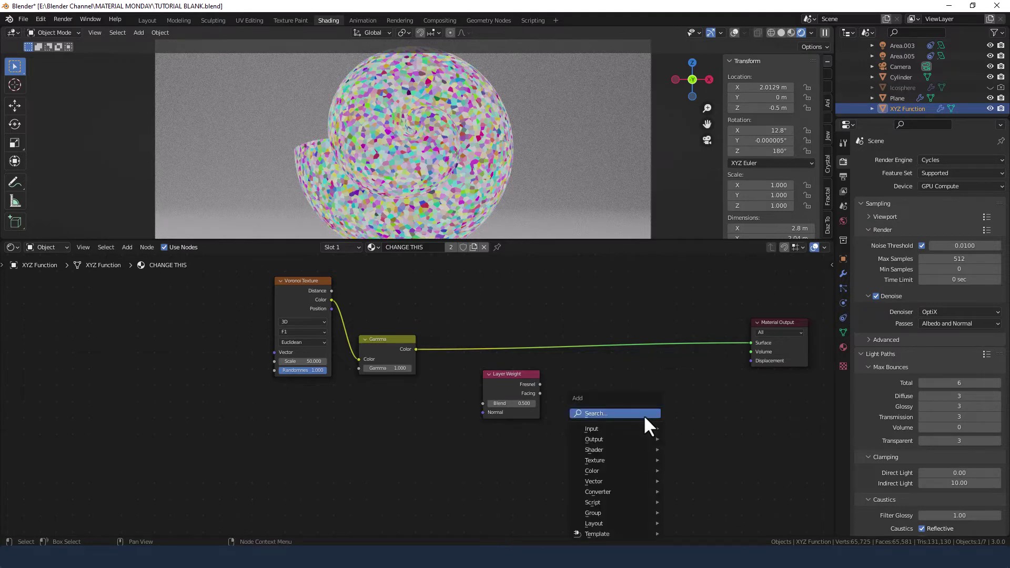
{"action": "left_click", "coordinate": [643, 414]}
{"action": "key", "text": "s"}
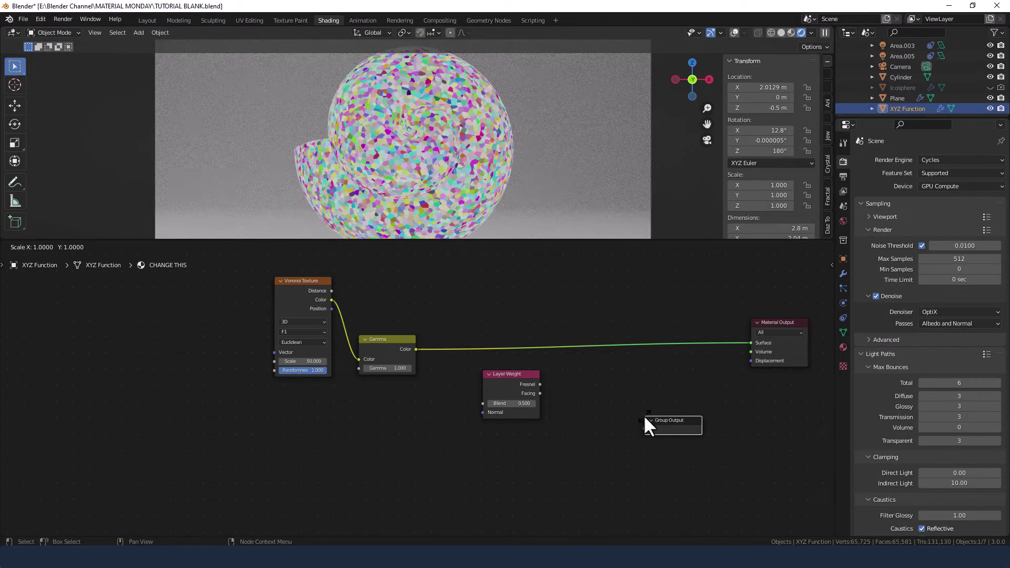
{"action": "key", "text": "Escape"}
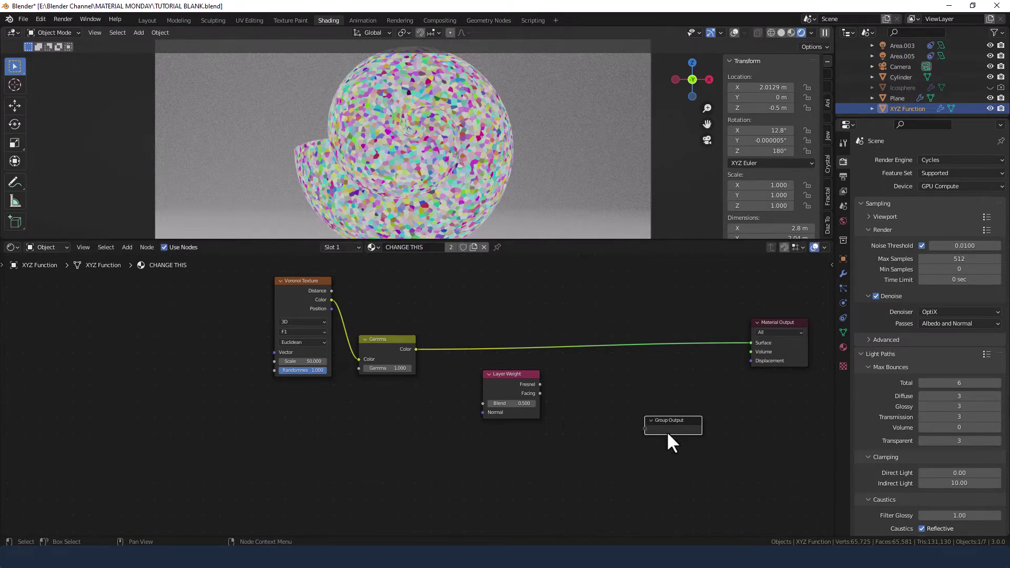
{"action": "key", "text": "x"}
Insert a Glossy BSDF between Gamma and the Material Output and tidy the node positions
{"action": "key", "text": "shift+a"}
{"action": "mouse_move", "coordinate": [668, 431]}
{"action": "type", "text": "GLOSS"}
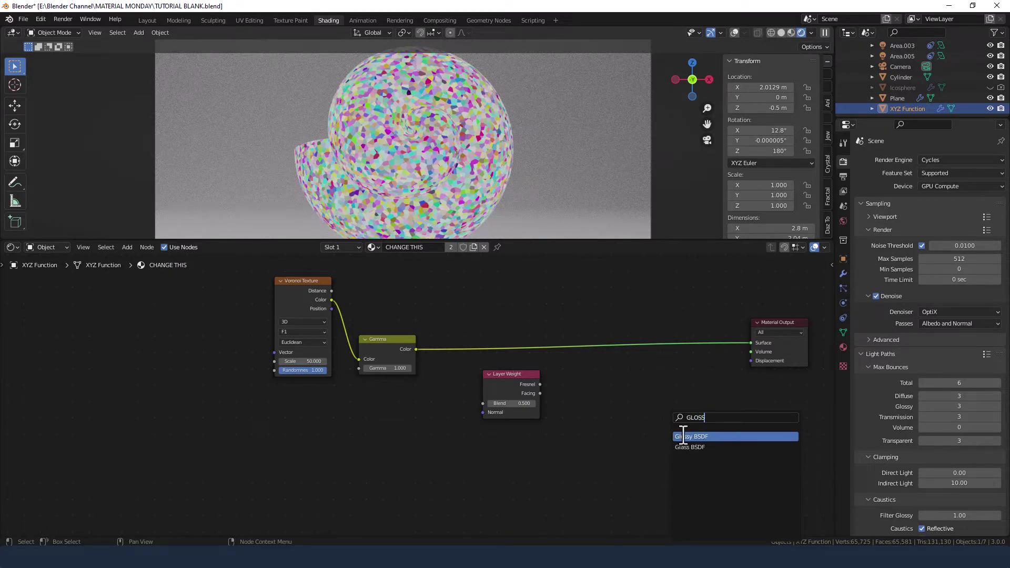
{"action": "left_click", "coordinate": [679, 436]}
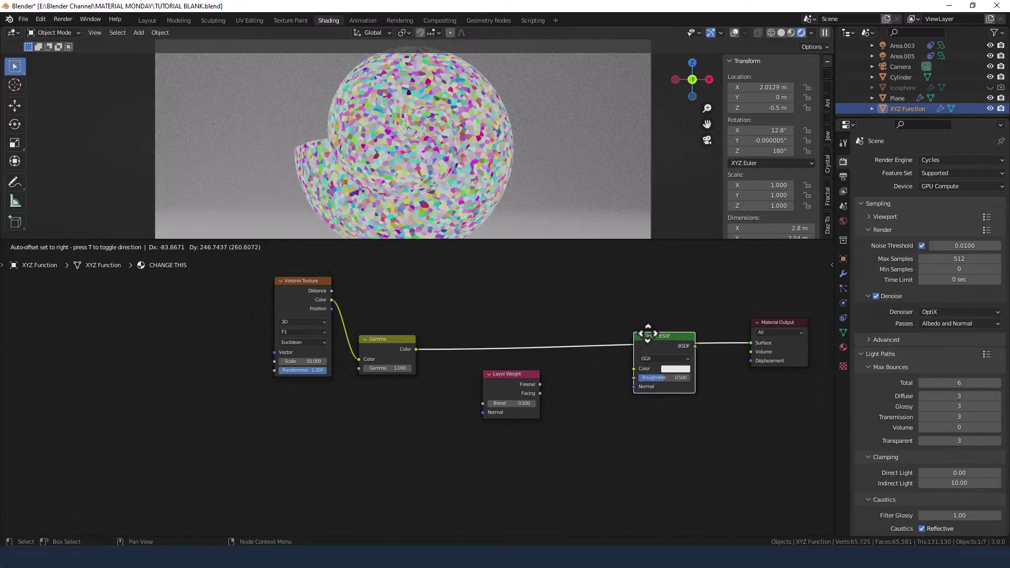
{"action": "left_click", "coordinate": [649, 331]}
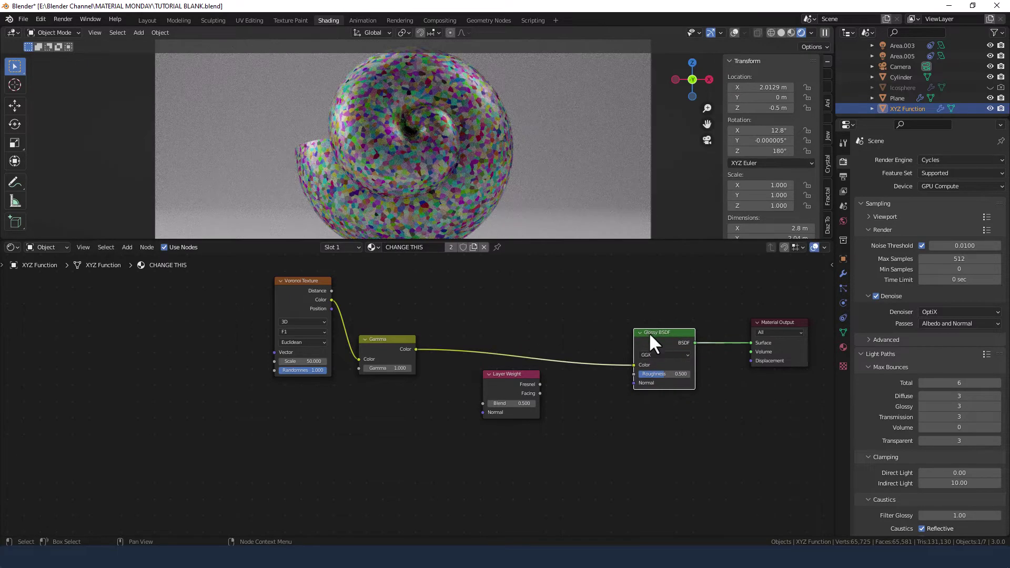
{"action": "left_click_drag", "start_coordinate": [642, 335], "coordinate": [640, 330]}
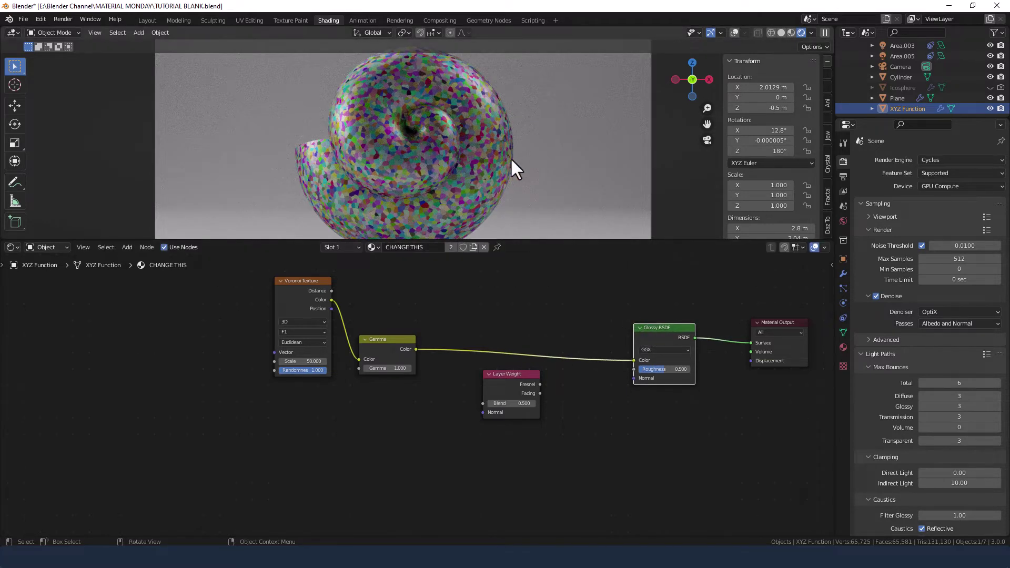
{"action": "left_click_drag", "start_coordinate": [530, 374], "coordinate": [598, 398]}
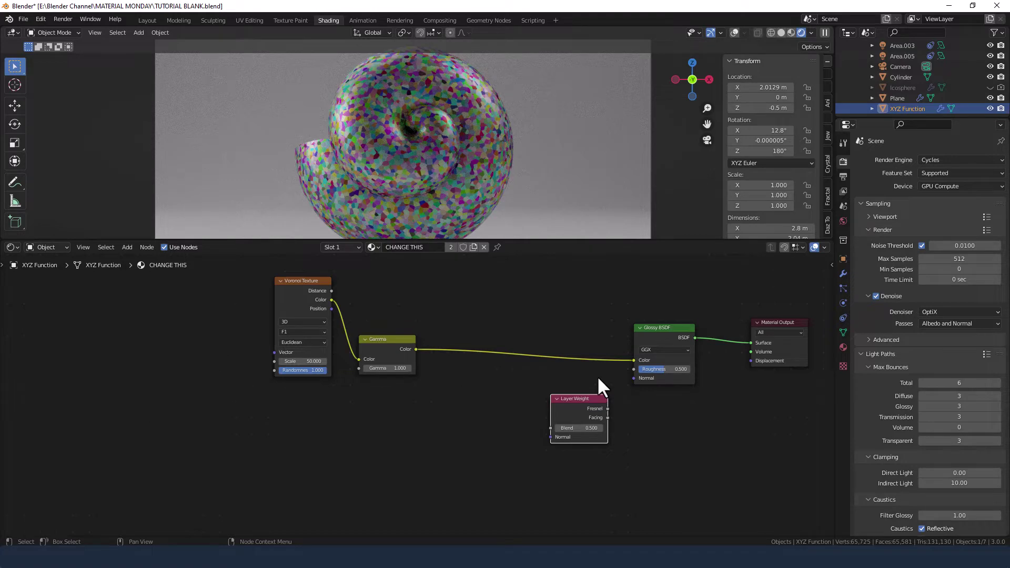
Set Glossy Roughness to 0.05, move Layer Weight up-left, and leave empty canvas below
{"action": "left_click", "coordinate": [665, 369]}
{"action": "type", "text": ".05"}
{"action": "key", "text": "Return"}
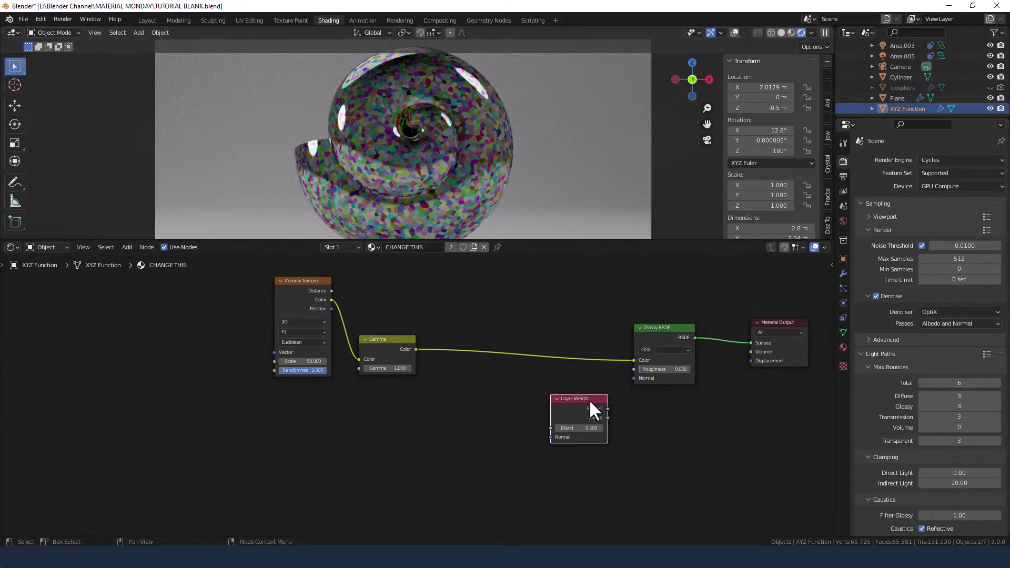
{"action": "left_click_drag", "start_coordinate": [588, 398], "coordinate": [539, 371]}
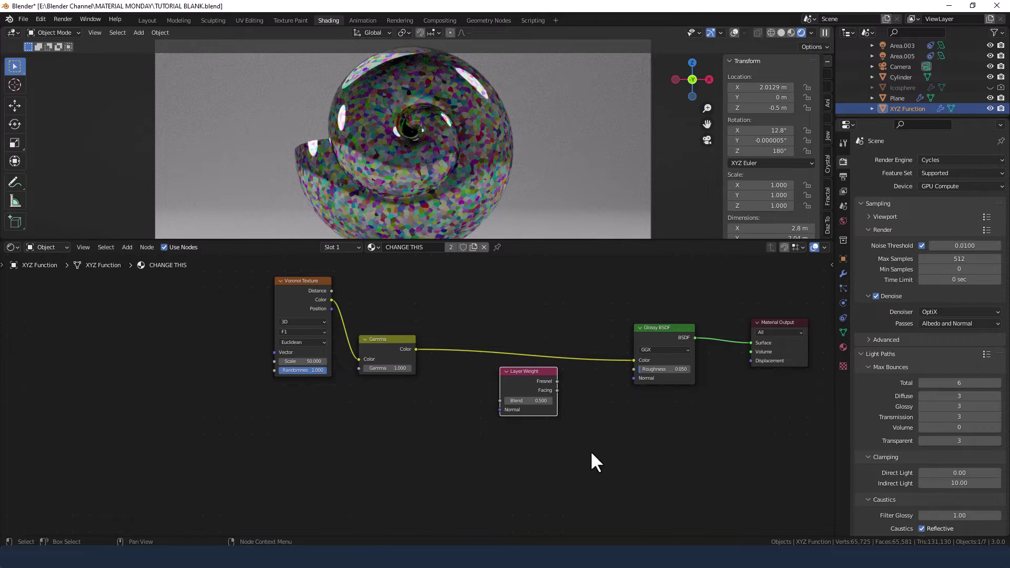
{"action": "middle_click_drag", "start_coordinate": [591, 454], "coordinate": [648, 350]}
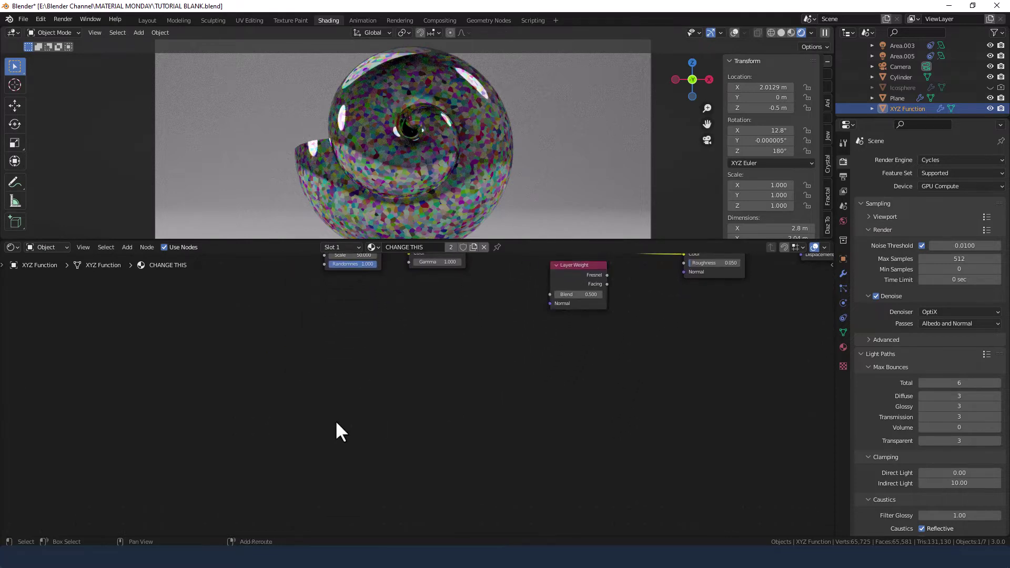
Add an RGB colour node below the node tree
{"action": "key", "text": "shift+a"}
{"action": "left_click", "coordinate": [308, 329]}
{"action": "type", "text": "R"}
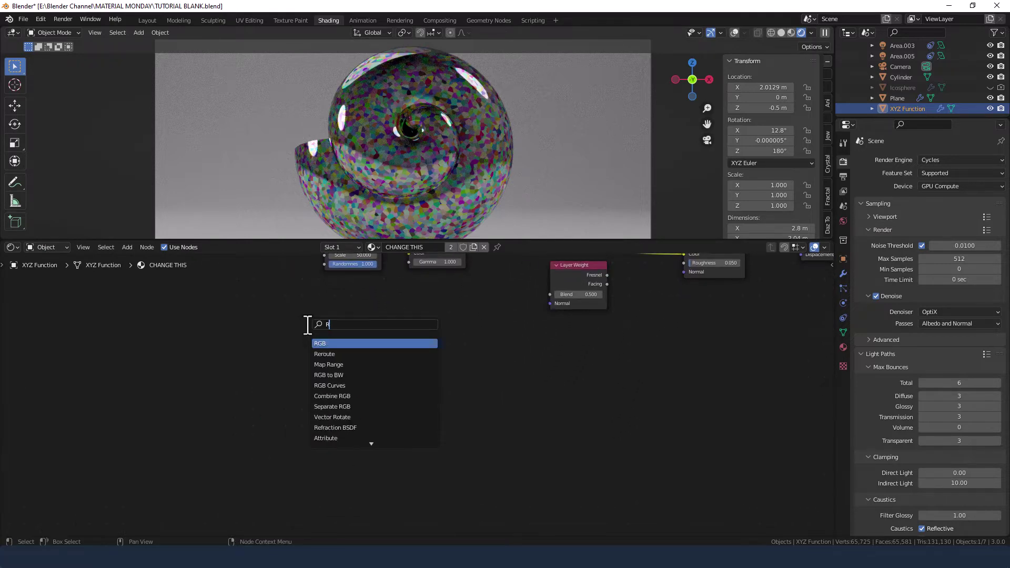
{"action": "type", "text": "gb"}
{"action": "key", "text": "Return"}
{"action": "left_click", "coordinate": [277, 386]}
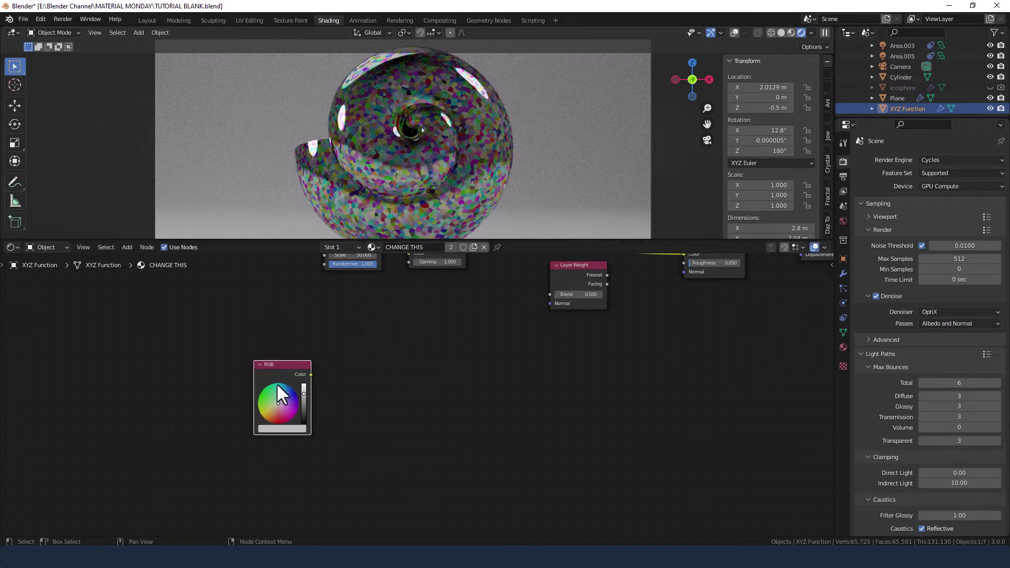
{"action": "scroll", "coordinate": [462, 388], "scroll_direction": "down", "scroll_amount": 2}
{"action": "middle_click_drag", "start_coordinate": [506, 377], "coordinate": [478, 392]}
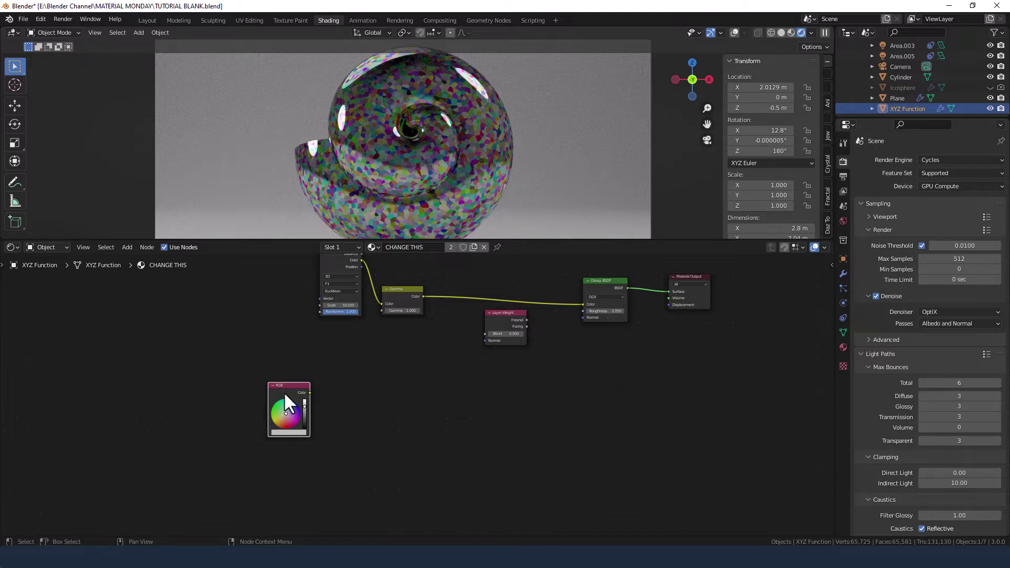
{"action": "scroll", "coordinate": [289, 397], "scroll_direction": "up", "scroll_amount": 1}
{"action": "left_click", "coordinate": [339, 429]}
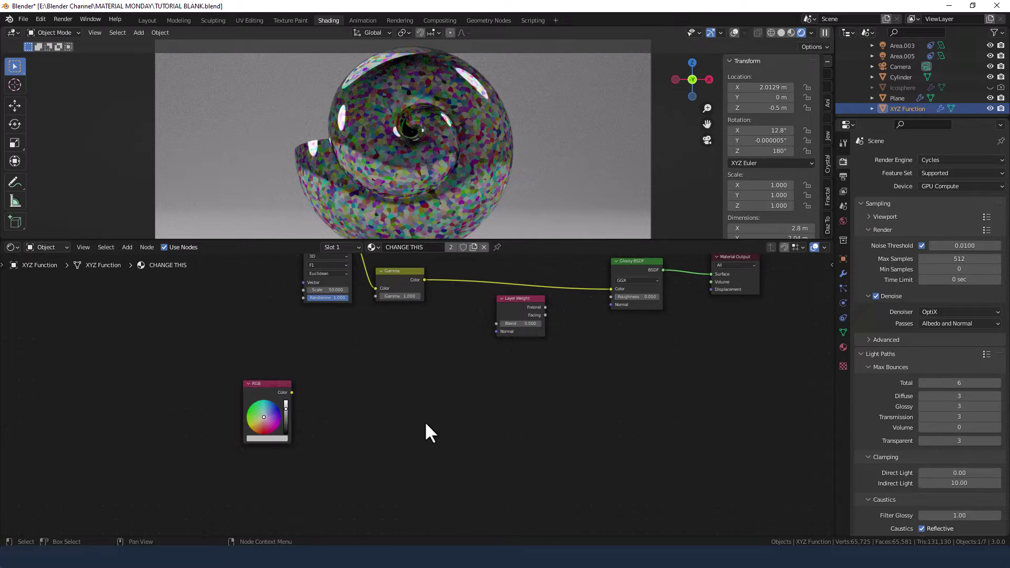
Duplicate the Glossy BSDF and place the copy below the tree
{"action": "left_click", "coordinate": [635, 272]}
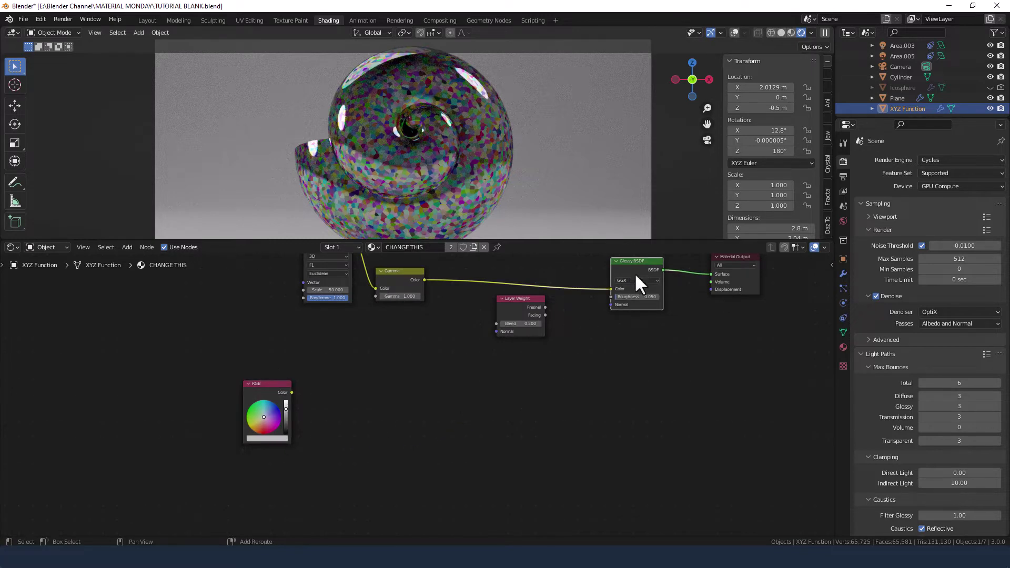
{"action": "key", "text": "shift+d"}
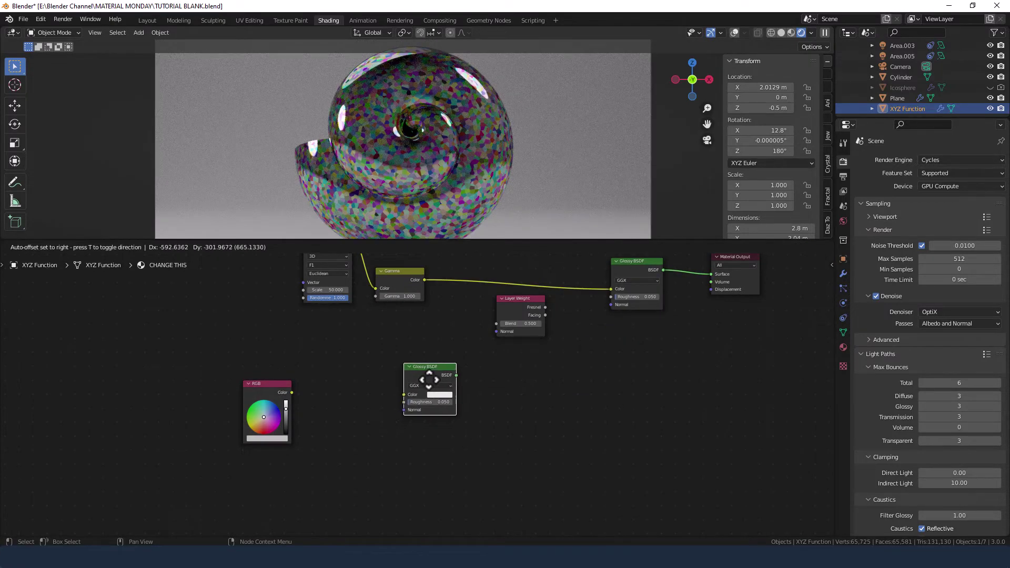
{"action": "left_click", "coordinate": [430, 378]}
Add a Diffuse BSDF under the Glossy copy and a second Diffuse BSDF below it
{"action": "key", "text": "shift+a"}
{"action": "left_click", "coordinate": [432, 414]}
{"action": "type", "text": "D"}
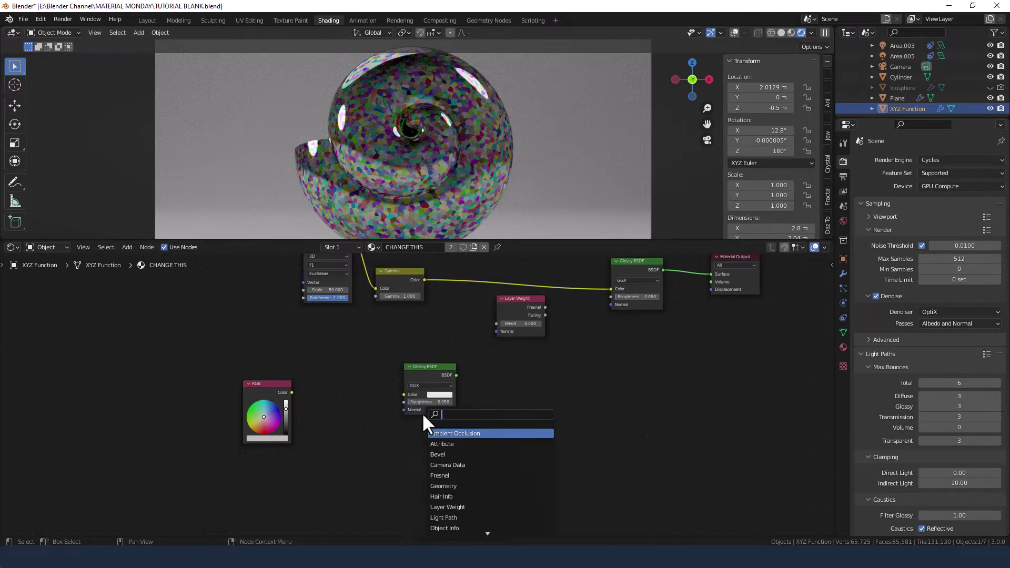
{"action": "type", "text": "iffuse"}
{"action": "left_click", "coordinate": [466, 432]}
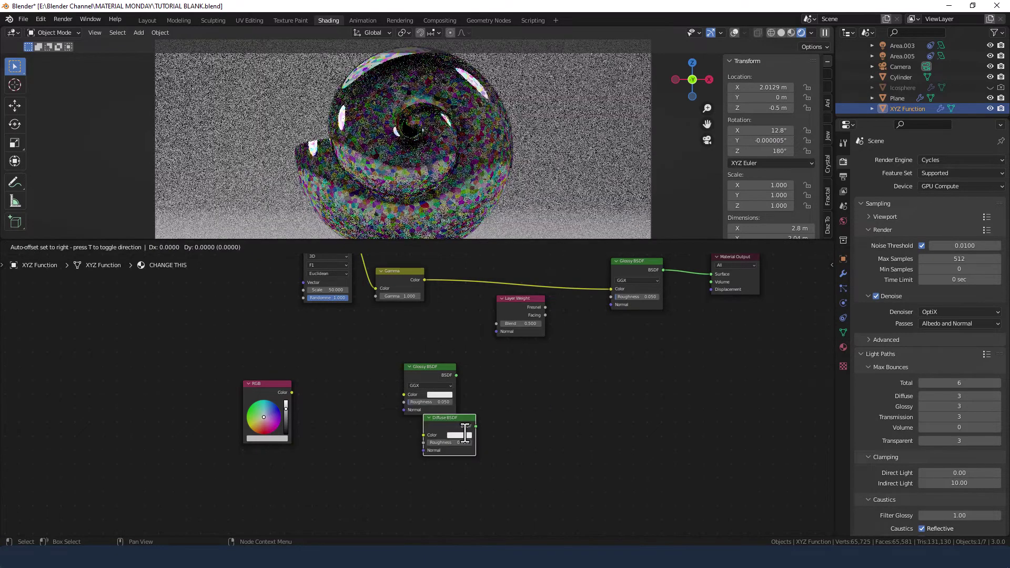
{"action": "left_click", "coordinate": [444, 440]}
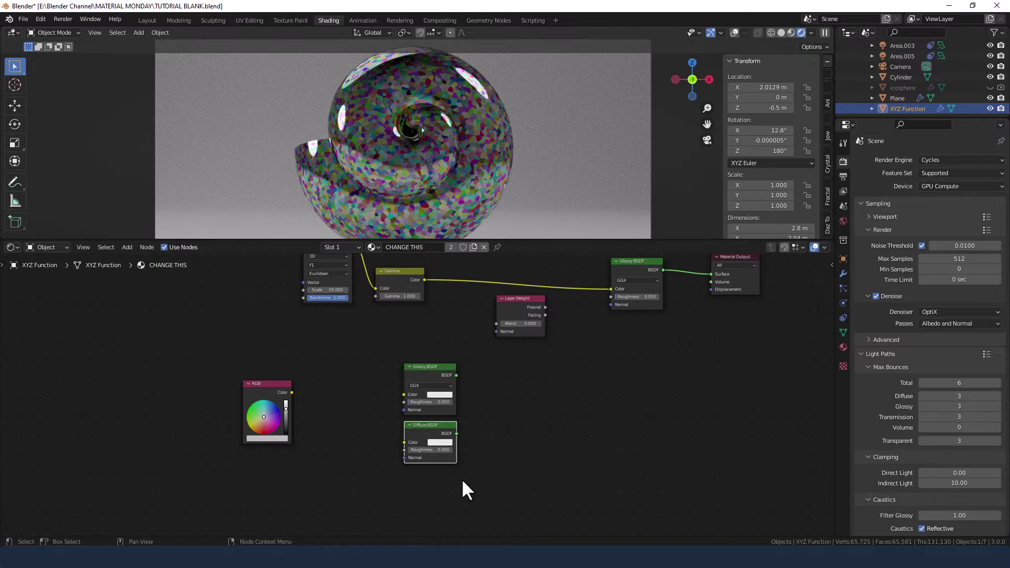
{"action": "key", "text": "shift+d"}
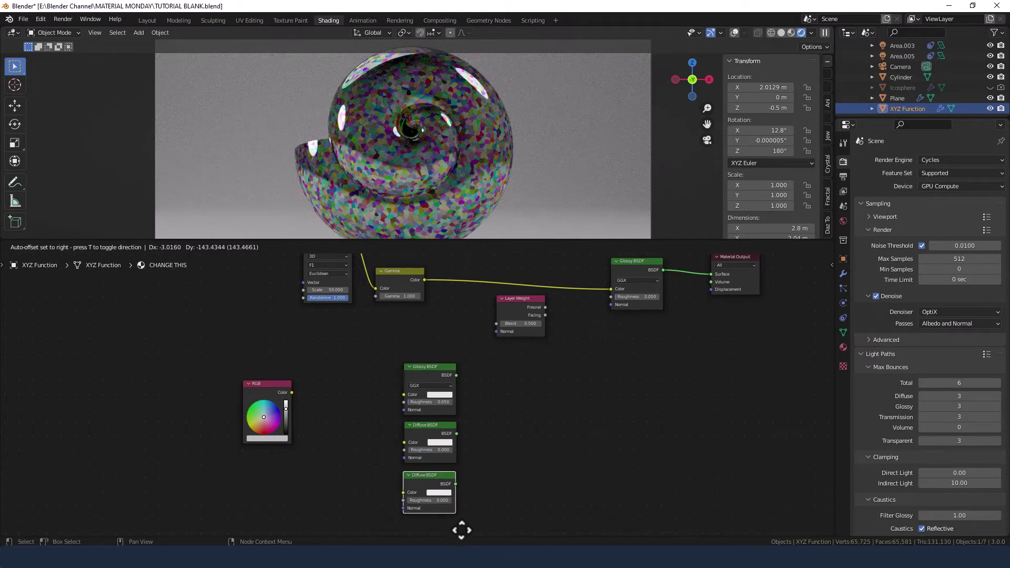
{"action": "left_click", "coordinate": [461, 529]}
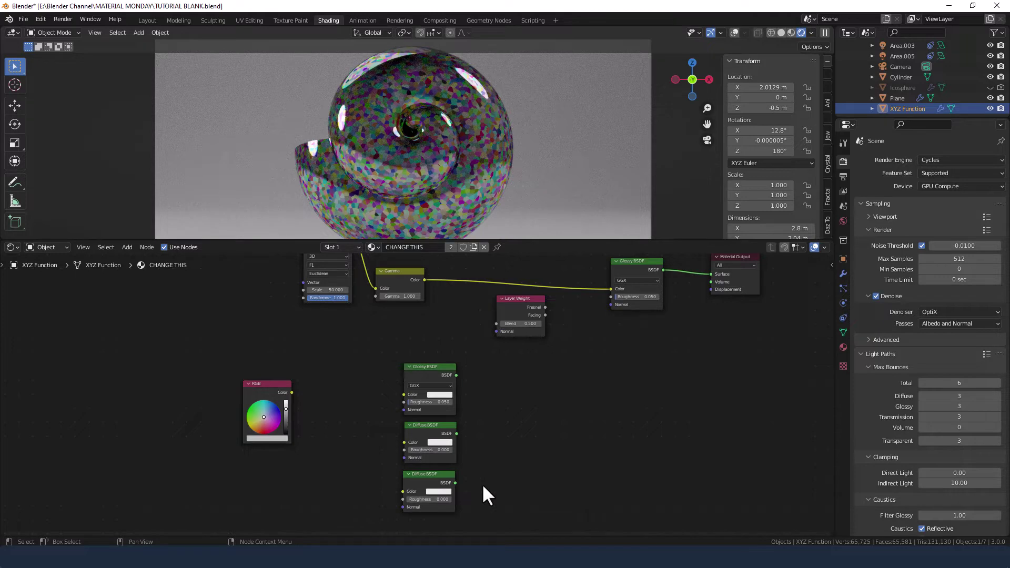
Combine the two Diffuse BSDFs through a Mix Shader and move Layer Weight under the Voronoi Texture
{"action": "right_click_drag", "start_coordinate": [443, 492], "coordinate": [437, 437], "text": "ctrl+shift"}
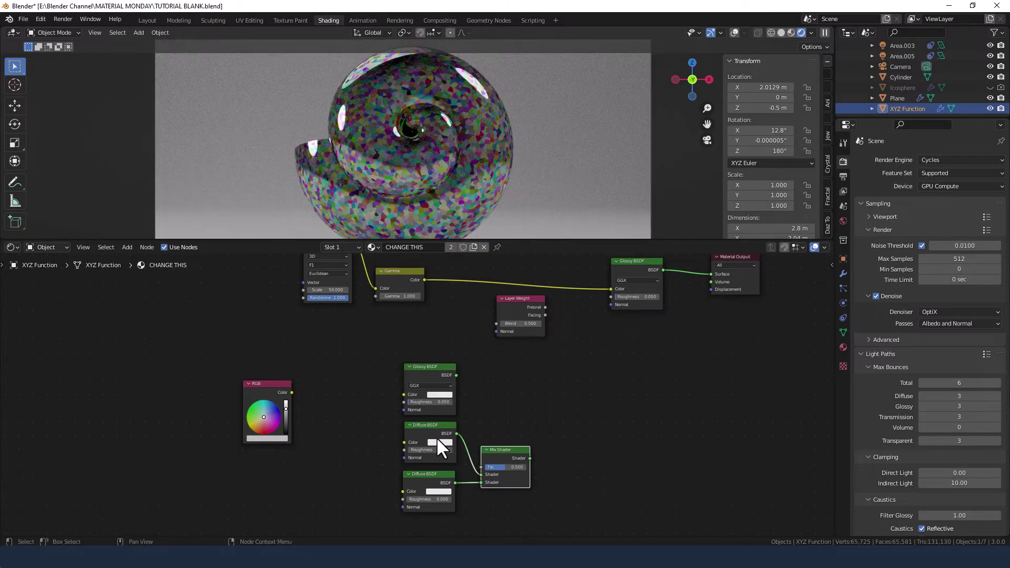
{"action": "left_click_drag", "start_coordinate": [499, 450], "coordinate": [497, 442]}
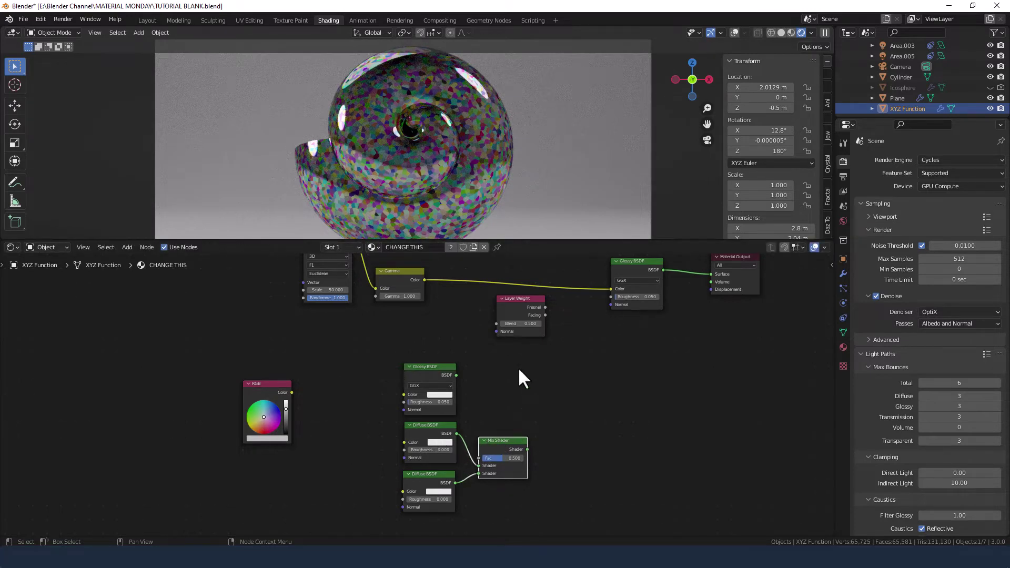
{"action": "middle_click_drag", "start_coordinate": [518, 368], "coordinate": [534, 409]}
{"action": "left_click_drag", "start_coordinate": [534, 340], "coordinate": [342, 359]}
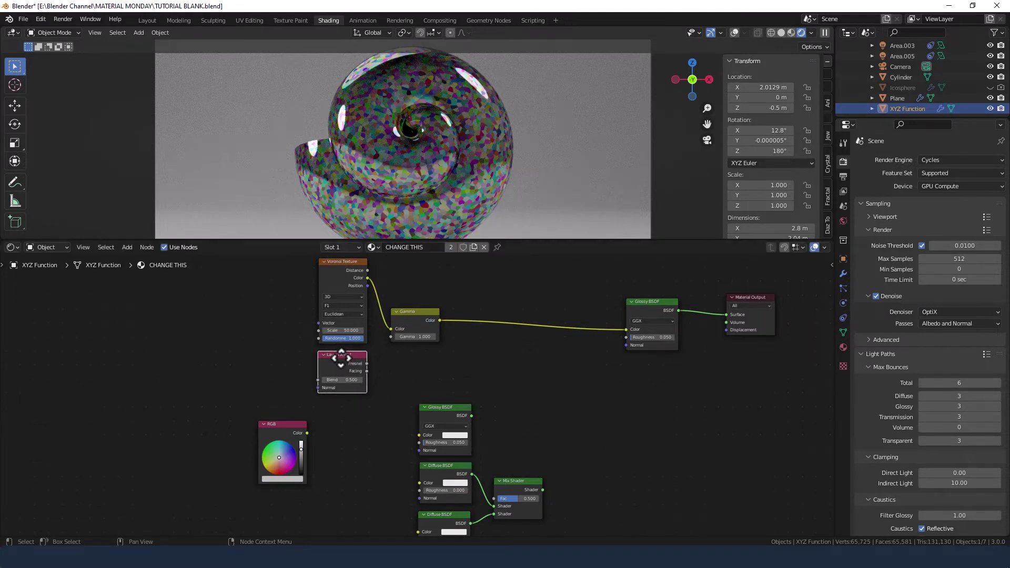
Rearrange the RGB, Glossy, Diffuse and Mix Shader nodes closer to Layer Weight
{"action": "scroll", "coordinate": [465, 382], "scroll_direction": "down", "scroll_amount": 1}
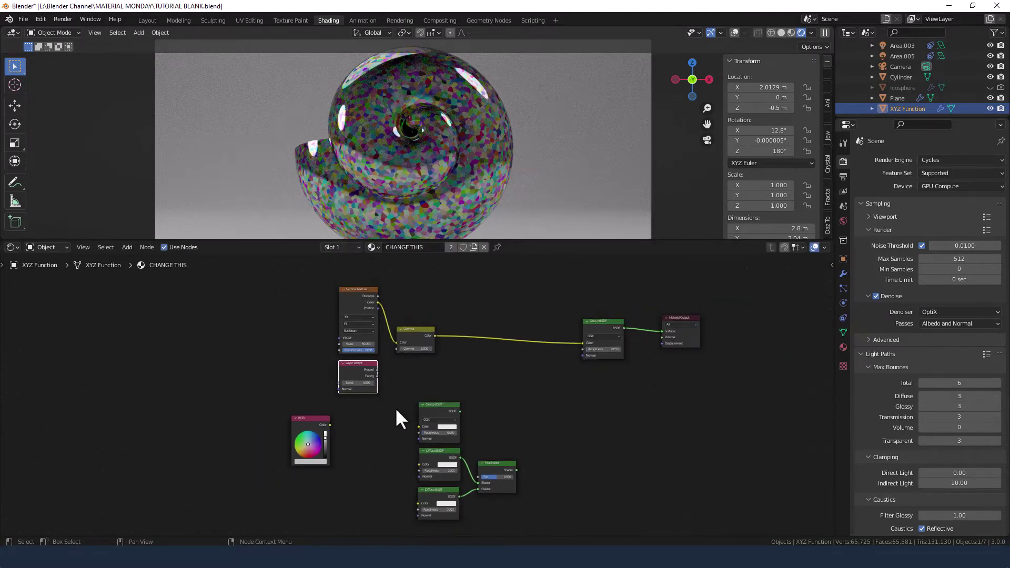
{"action": "left_click_drag", "start_coordinate": [397, 410], "coordinate": [426, 473]}
{"action": "left_click_drag", "start_coordinate": [328, 419], "coordinate": [183, 421]}
{"action": "scroll", "coordinate": [467, 444], "scroll_direction": "up", "scroll_amount": 2}
{"action": "middle_click_drag", "start_coordinate": [467, 444], "coordinate": [525, 381]}
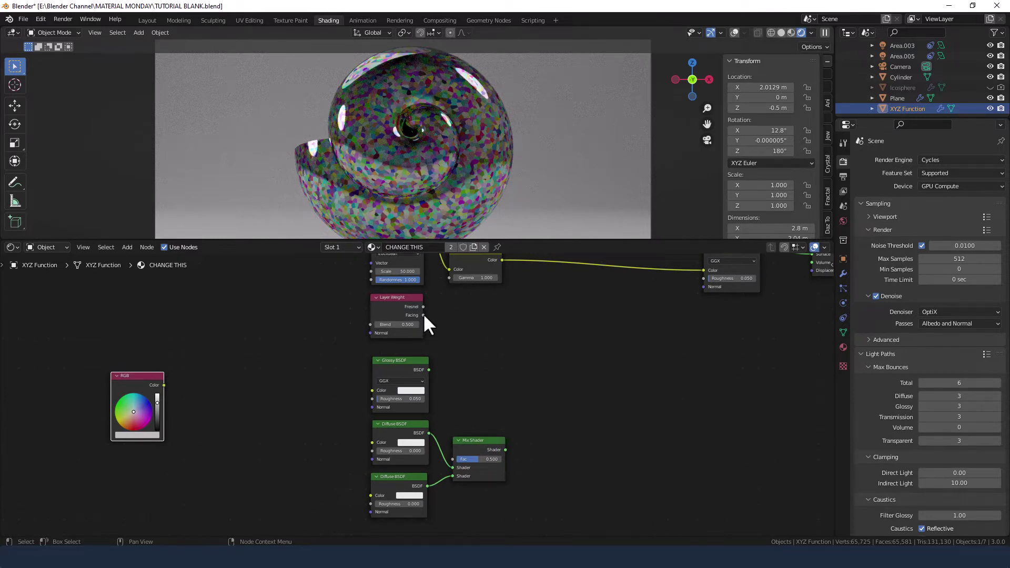
Drive the Mix Shader factor with Layer Weight Facing and mix its result after Gamma
{"action": "left_click_drag", "start_coordinate": [423, 315], "coordinate": [451, 457]}
{"action": "scroll", "coordinate": [588, 411], "scroll_direction": "down", "scroll_amount": 2}
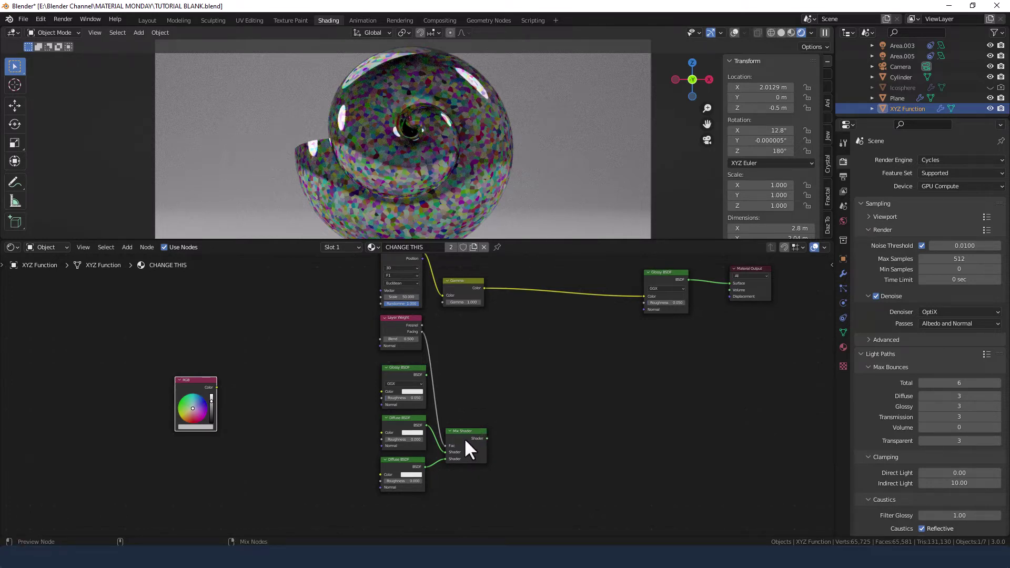
{"action": "right_click_drag", "start_coordinate": [467, 438], "coordinate": [460, 302], "text": "ctrl+shift"}
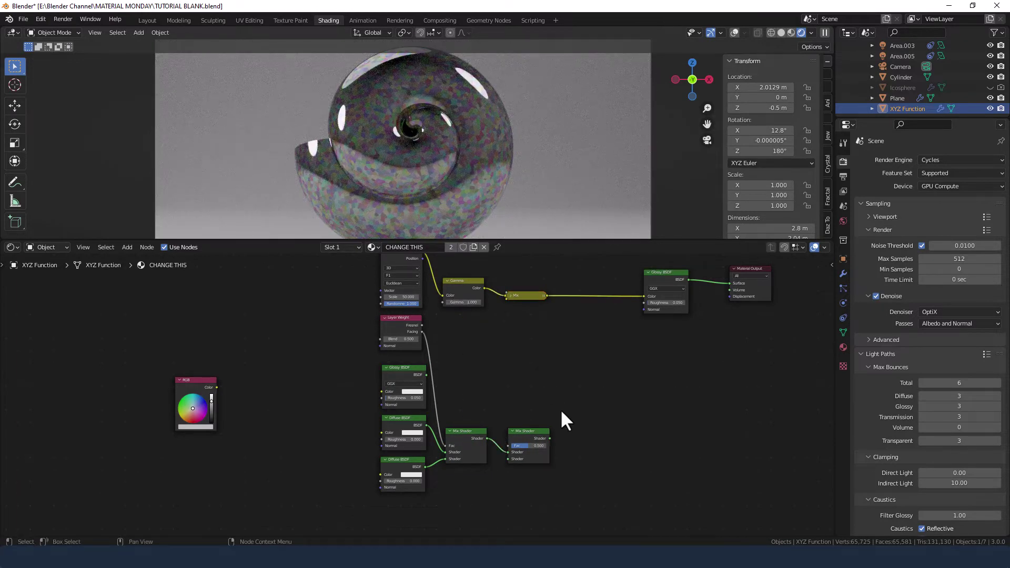
Undo the extra mix, then mix spare Glossy and diffuse Mix Shader using Gamma Color as factor
{"action": "key", "text": "ctrl+z"}
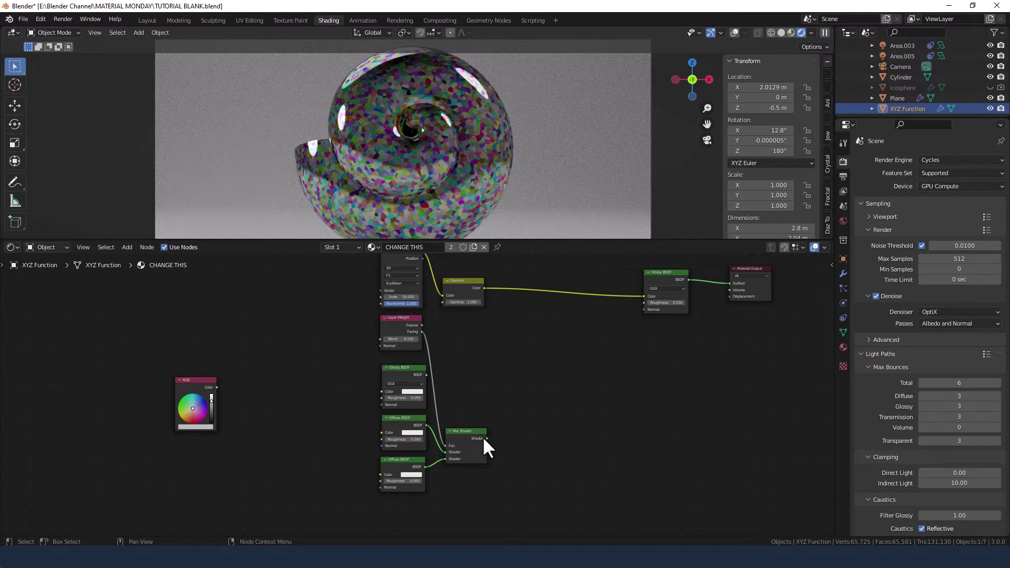
{"action": "key", "text": "shift+d"}
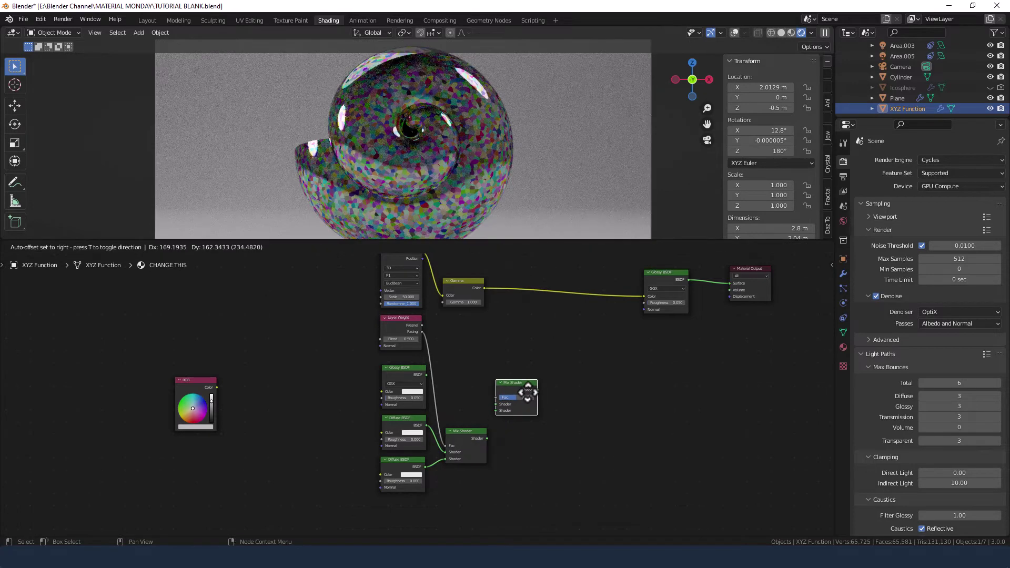
{"action": "left_click", "coordinate": [536, 393]}
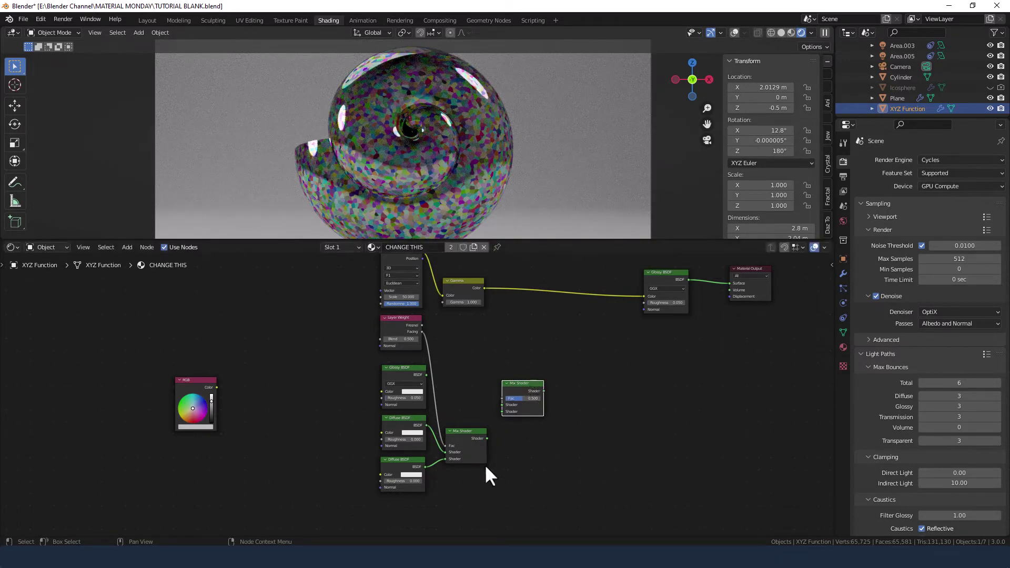
{"action": "left_click_drag", "start_coordinate": [487, 438], "coordinate": [503, 411]}
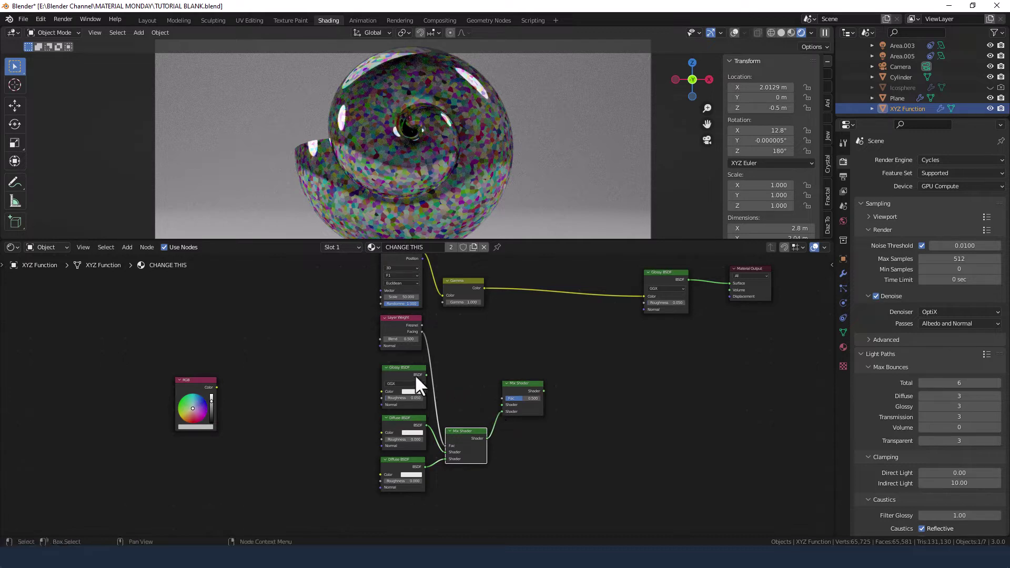
{"action": "left_click_drag", "start_coordinate": [426, 374], "coordinate": [498, 409]}
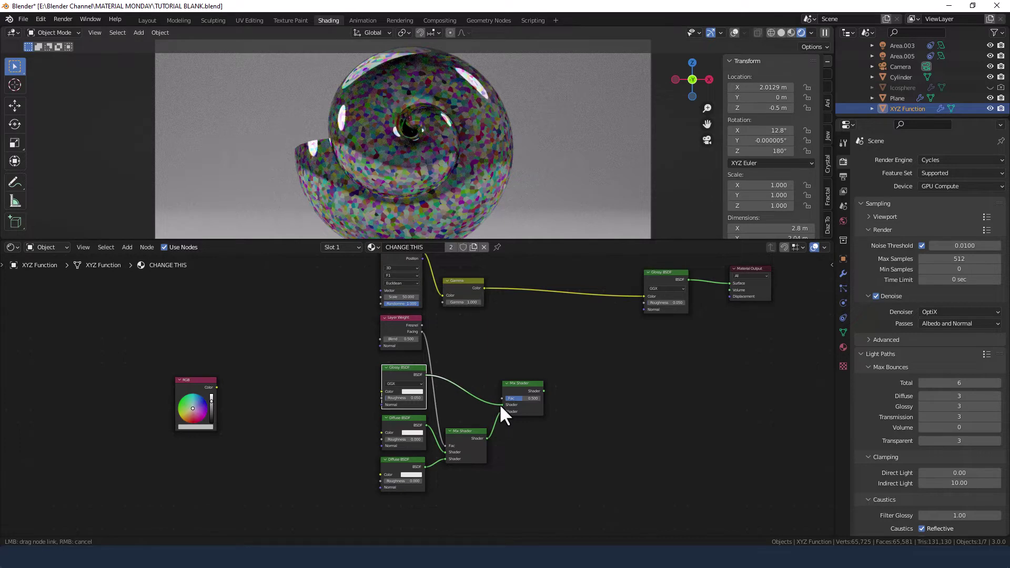
{"action": "left_click_drag", "start_coordinate": [501, 406], "coordinate": [500, 406]}
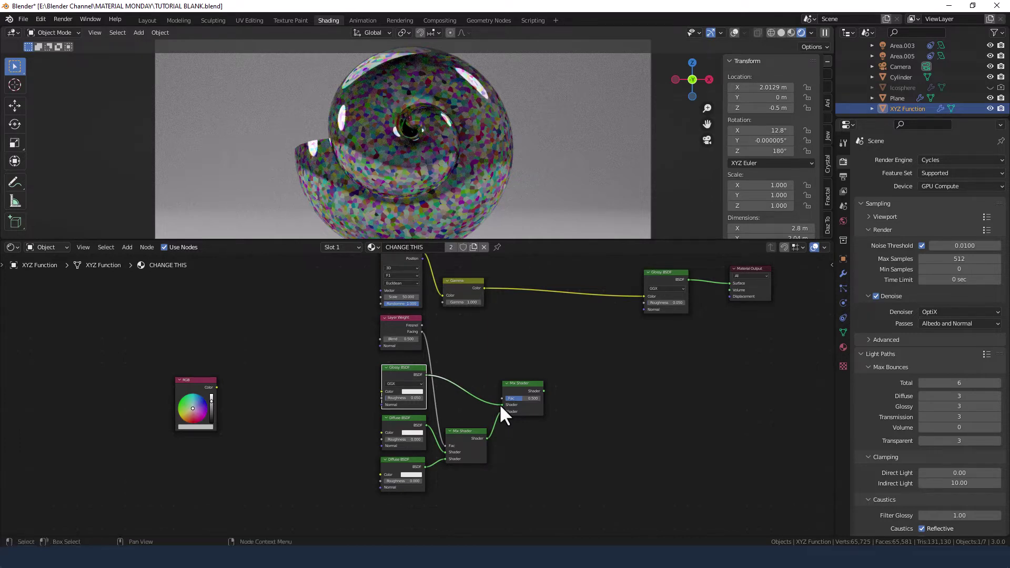
{"action": "left_click_drag", "start_coordinate": [485, 288], "coordinate": [501, 396]}
Duplicate the upper Mix Shader twice, placing the first copy to the right
{"action": "left_click", "coordinate": [521, 395]}
{"action": "key", "text": "shift+d"}
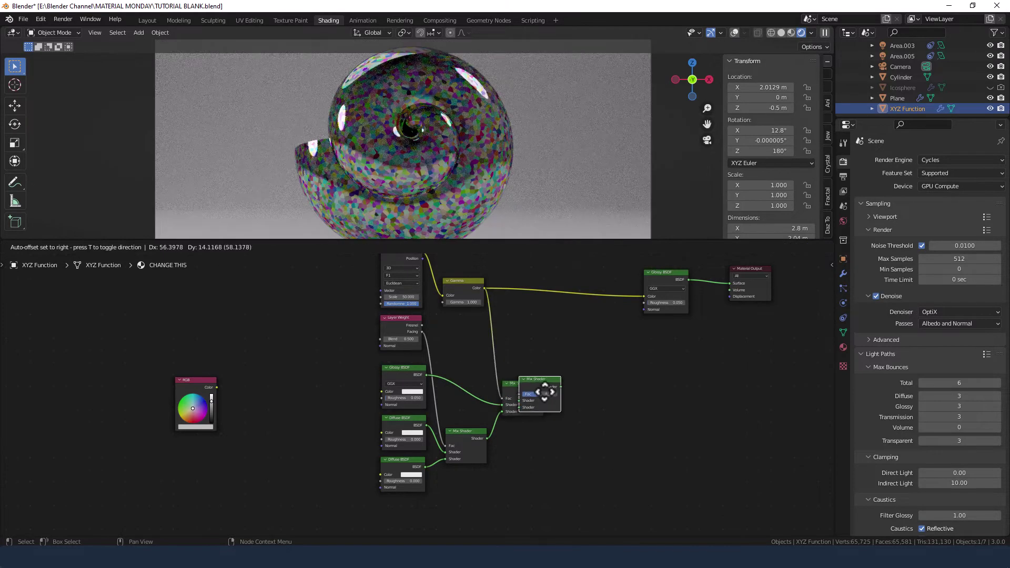
{"action": "left_click", "coordinate": [597, 395]}
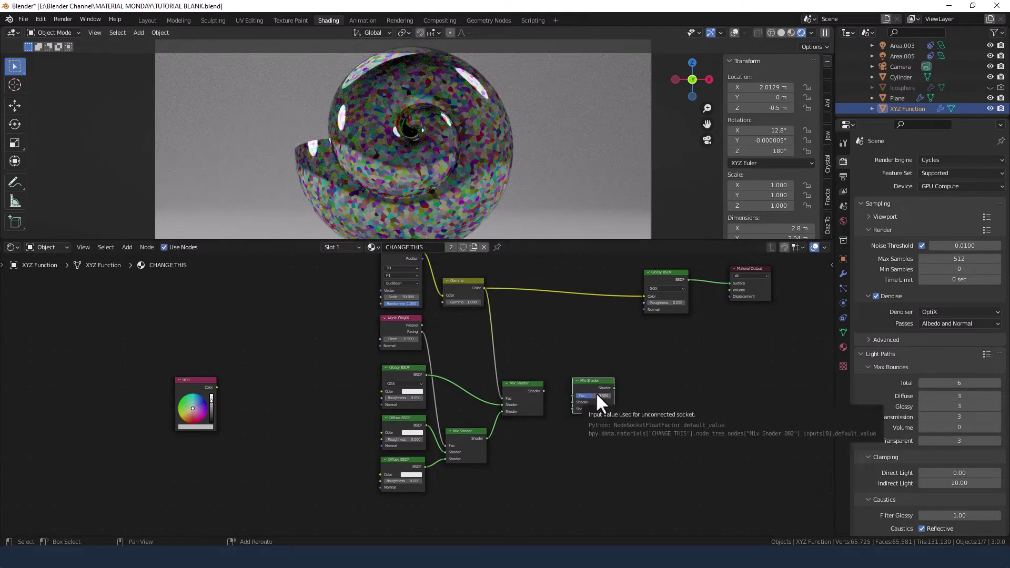
{"action": "key", "text": "shift+d"}
Drop a Mix Shader copy before the output; wire the bottom Diffuse into the spare mix's second input
{"action": "left_click", "coordinate": [719, 297]}
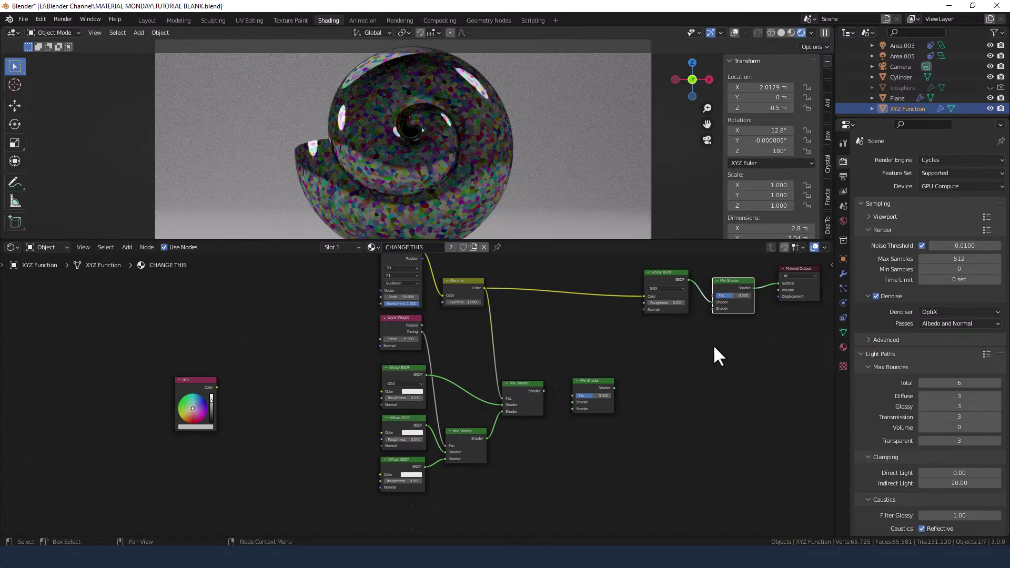
{"action": "middle_click_drag", "start_coordinate": [715, 337], "coordinate": [687, 358]}
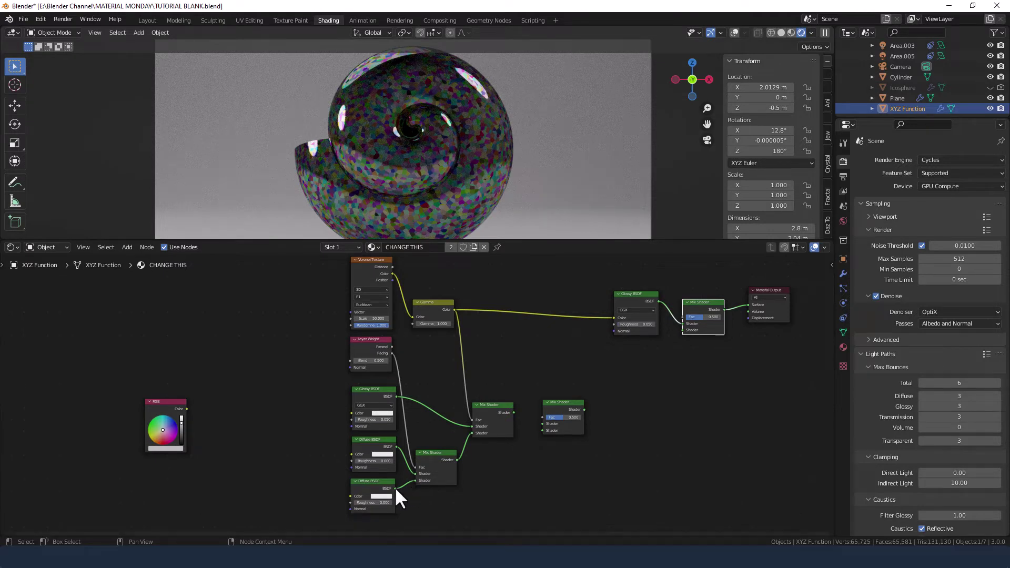
{"action": "left_click_drag", "start_coordinate": [396, 489], "coordinate": [546, 431]}
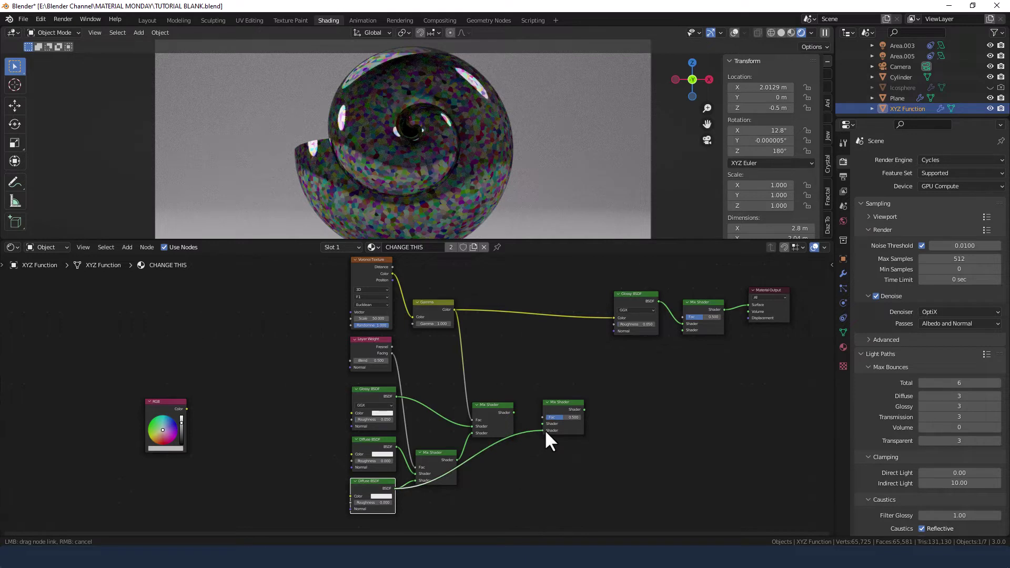
{"action": "left_click_drag", "start_coordinate": [545, 430], "coordinate": [545, 429]}
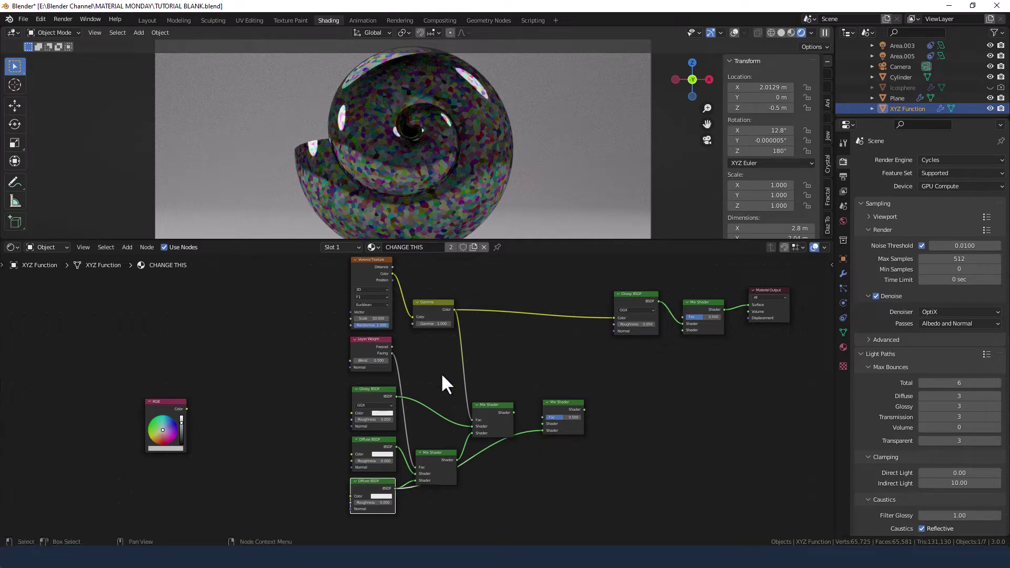
Duplicate the Layer Weight and drive the new Mix Shader's Fac from its Facing at Blend 0.25
{"action": "left_click", "coordinate": [365, 338]}
{"action": "key", "text": "shift+d"}
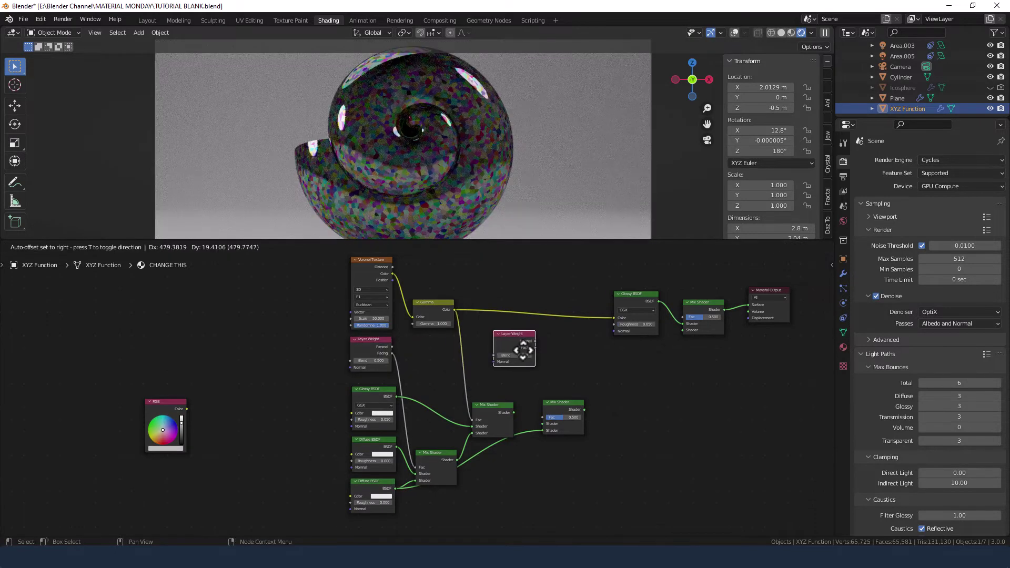
{"action": "left_click", "coordinate": [512, 354]}
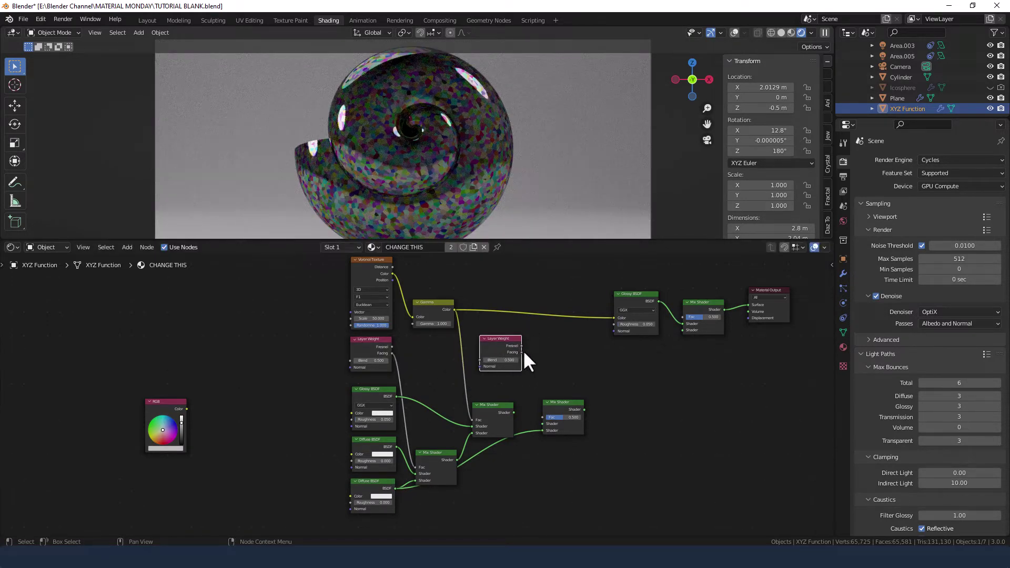
{"action": "left_click_drag", "start_coordinate": [521, 353], "coordinate": [543, 418]}
{"action": "left_click", "coordinate": [504, 361]}
{"action": "type", "text": "0.25"}
{"action": "key", "text": "Return"}
Feed the left Mix Shader into the right mix and tidy the Mix Shader and Layer Weight nodes
{"action": "mouse_move", "coordinate": [514, 413]}
{"action": "left_mouse_down"}
{"action": "mouse_move", "coordinate": [543, 424]}
{"action": "mouse_move", "coordinate": [500, 402]}
{"action": "left_mouse_up"}
{"action": "left_click", "coordinate": [426, 455]}
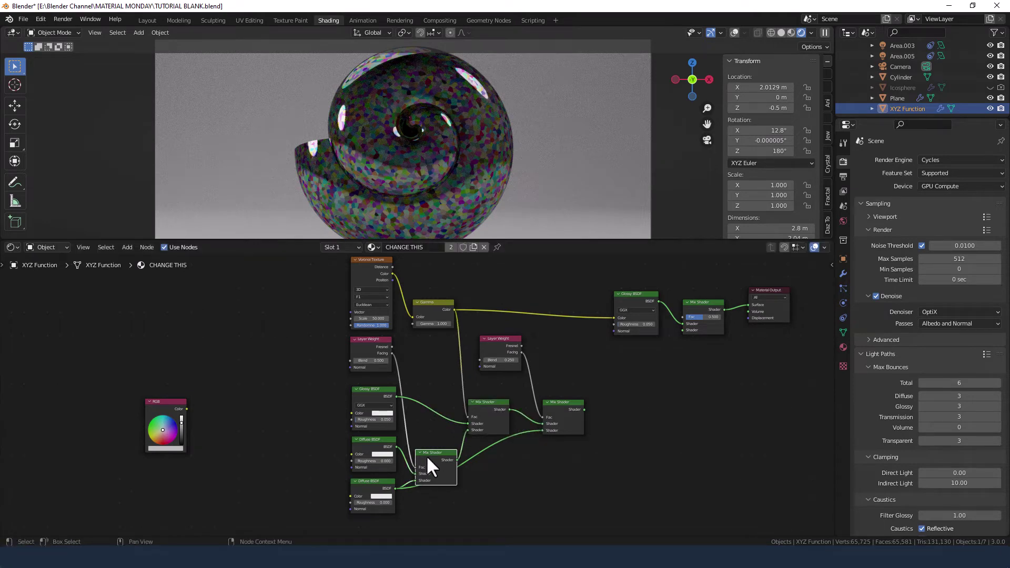
{"action": "left_click_drag", "start_coordinate": [426, 456], "coordinate": [426, 435]}
{"action": "left_click_drag", "start_coordinate": [487, 401], "coordinate": [488, 397]}
{"action": "left_click_drag", "start_coordinate": [501, 347], "coordinate": [493, 361]}
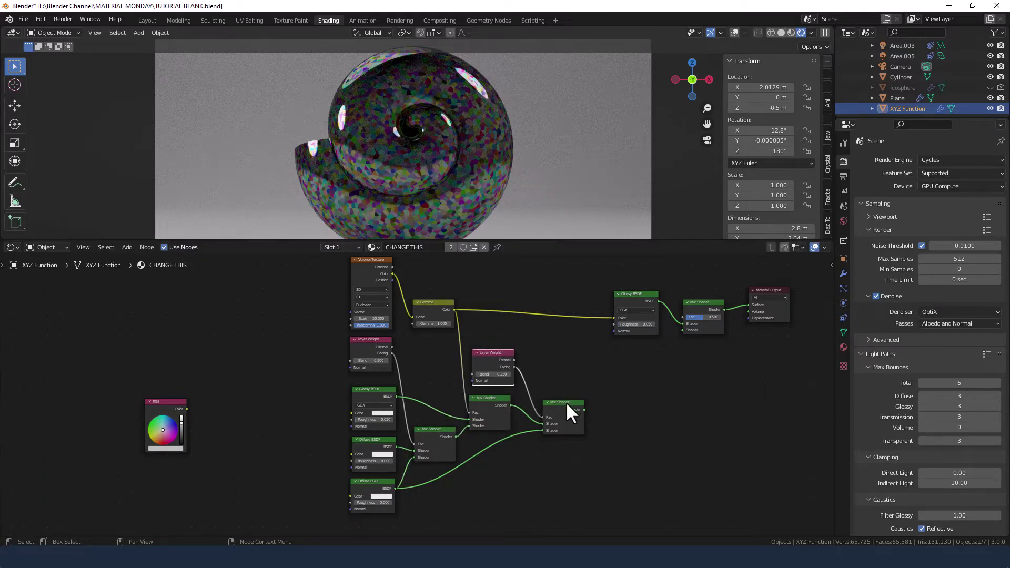
{"action": "left_click_drag", "start_coordinate": [567, 404], "coordinate": [563, 402]}
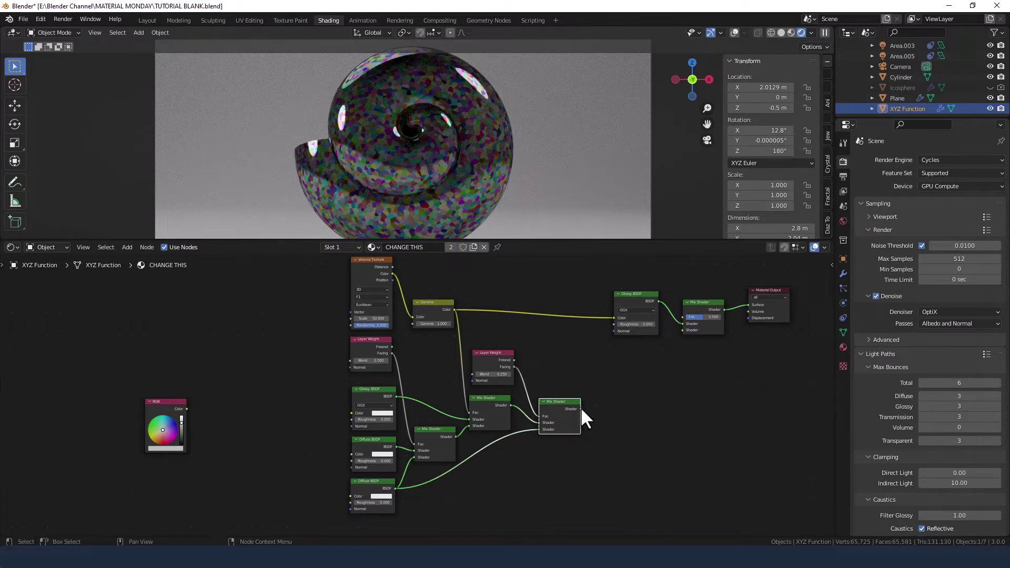
Connect the right Mix Shader into the glossy Mix Shader's lower shader input
{"action": "left_click_drag", "start_coordinate": [581, 409], "coordinate": [684, 330]}
{"action": "left_click_drag", "start_coordinate": [643, 270], "coordinate": [811, 359]}
{"action": "left_click_drag", "start_coordinate": [694, 301], "coordinate": [655, 329]}
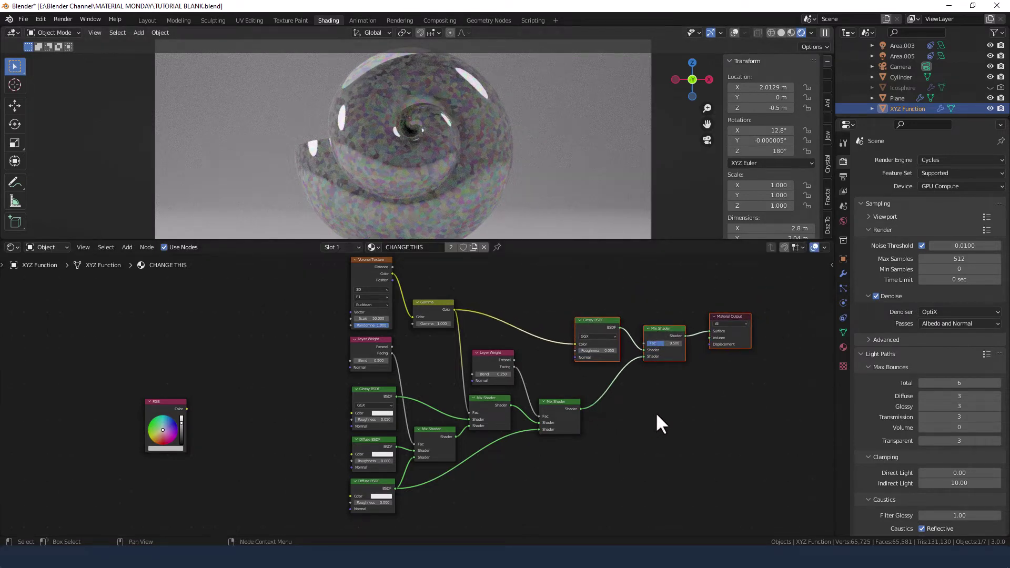
Set the Fac of the Mix Shader feeding the Material Output to 0.9
{"action": "left_click", "coordinate": [669, 348]}
{"action": "double_click", "coordinate": [668, 344]}
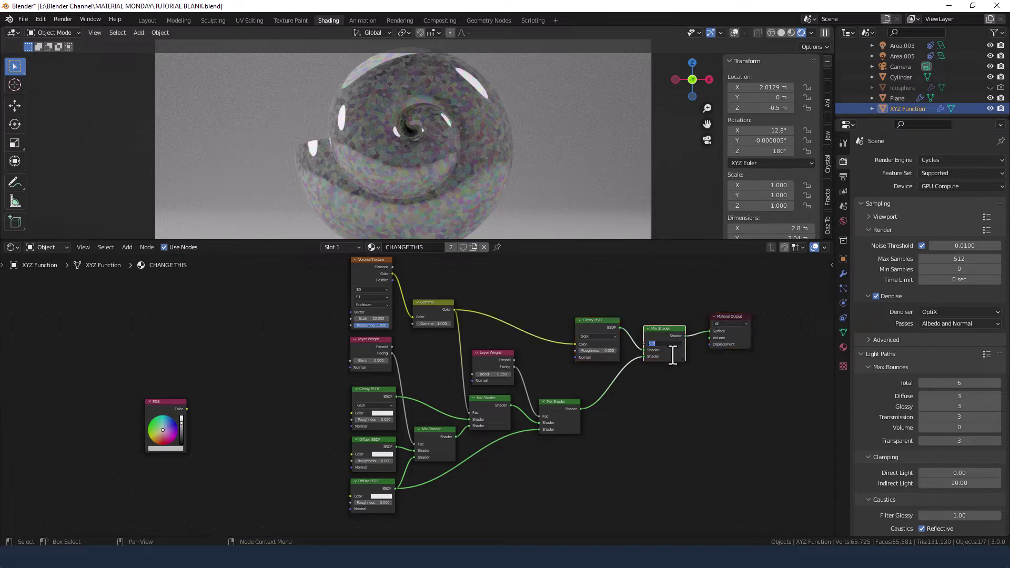
{"action": "type", "text": "0.9"}
{"action": "key", "text": "Return"}
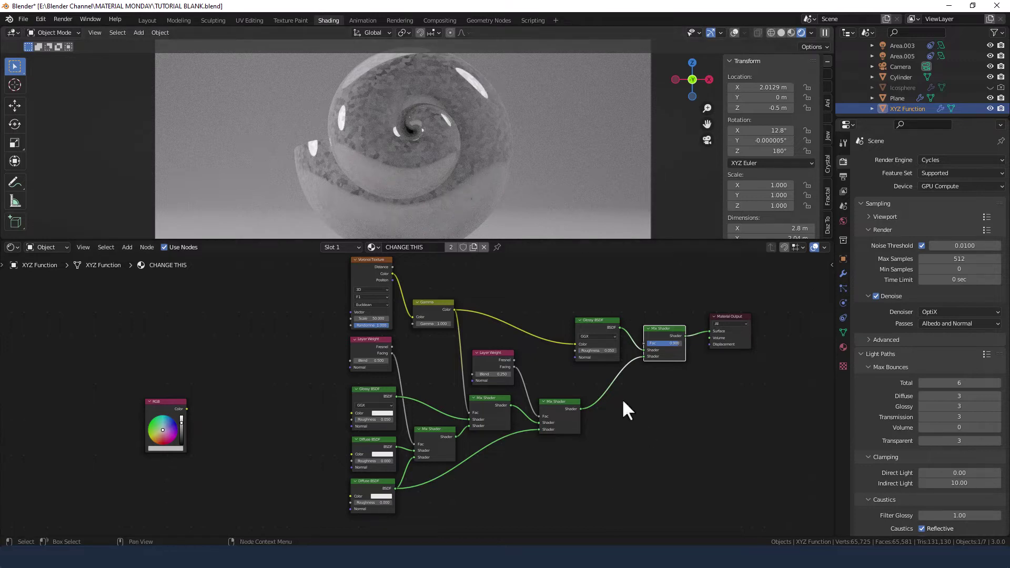
{"action": "middle_click_drag", "start_coordinate": [625, 402], "coordinate": [646, 382]}
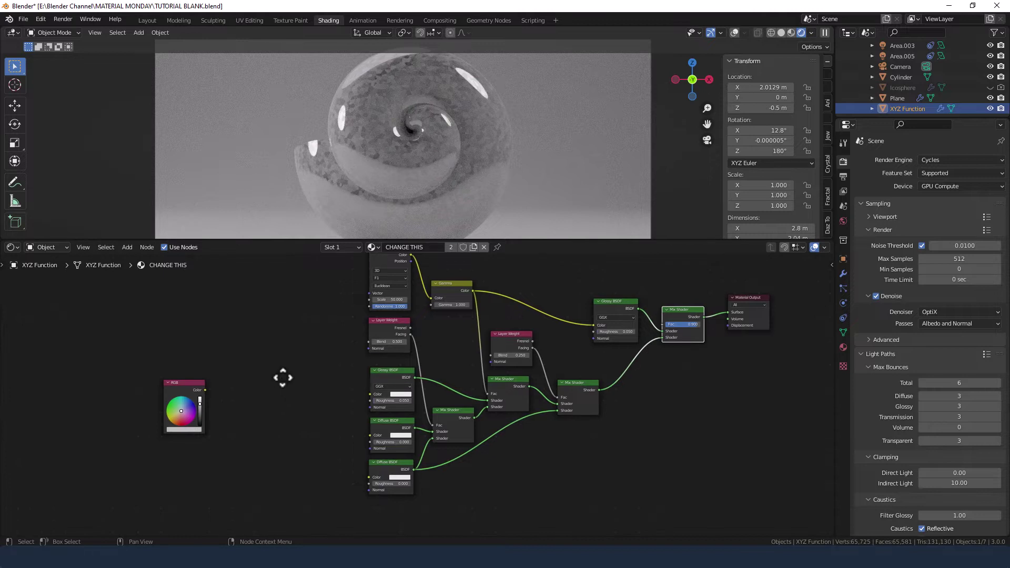
Remove the link from the Gamma node to the Glossy BSDF Color input
{"action": "middle_click_drag", "start_coordinate": [282, 377], "coordinate": [298, 367]}
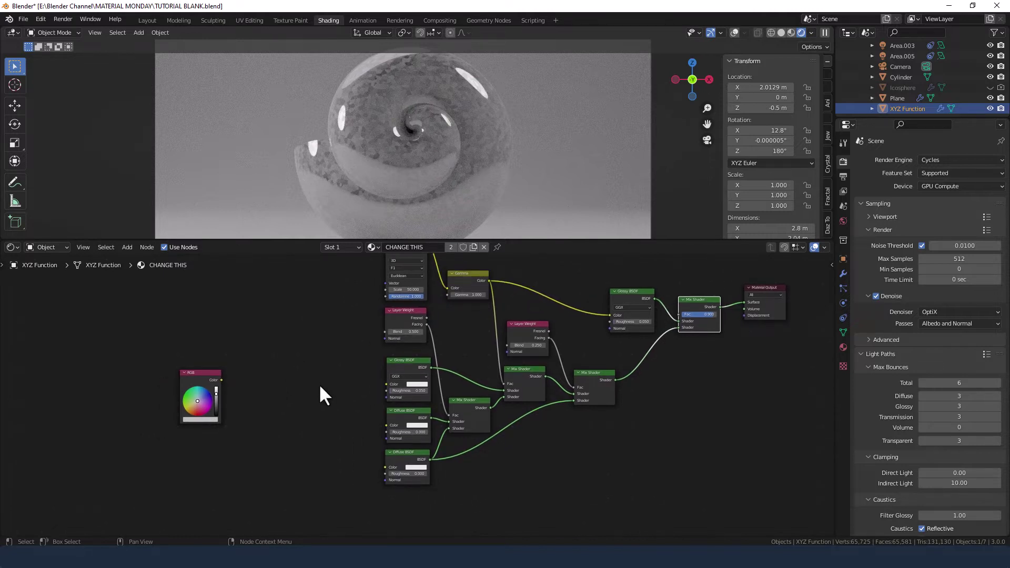
{"action": "left_click_drag", "start_coordinate": [465, 273], "coordinate": [461, 312]}
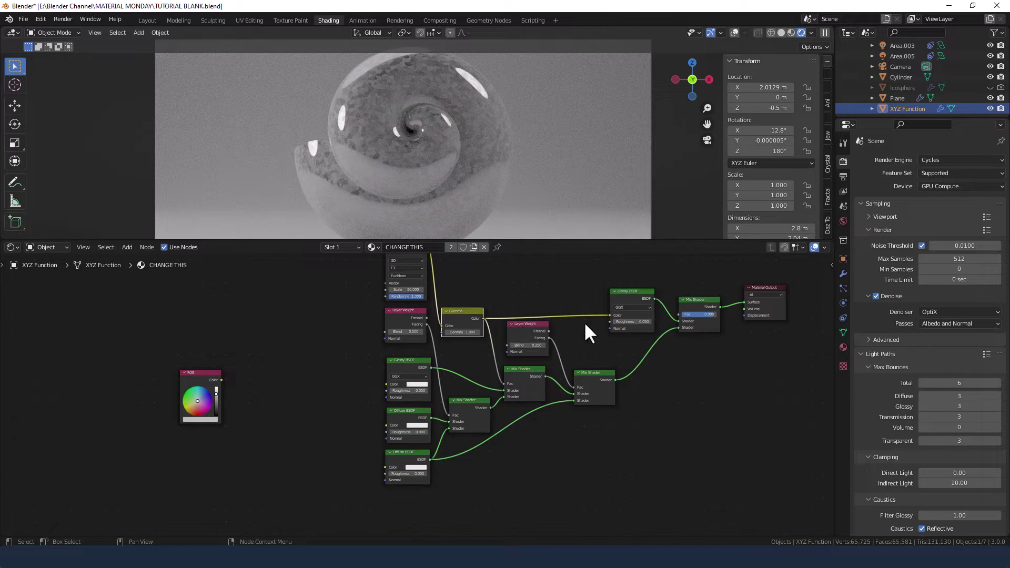
{"action": "left_click_drag", "start_coordinate": [610, 316], "coordinate": [531, 310]}
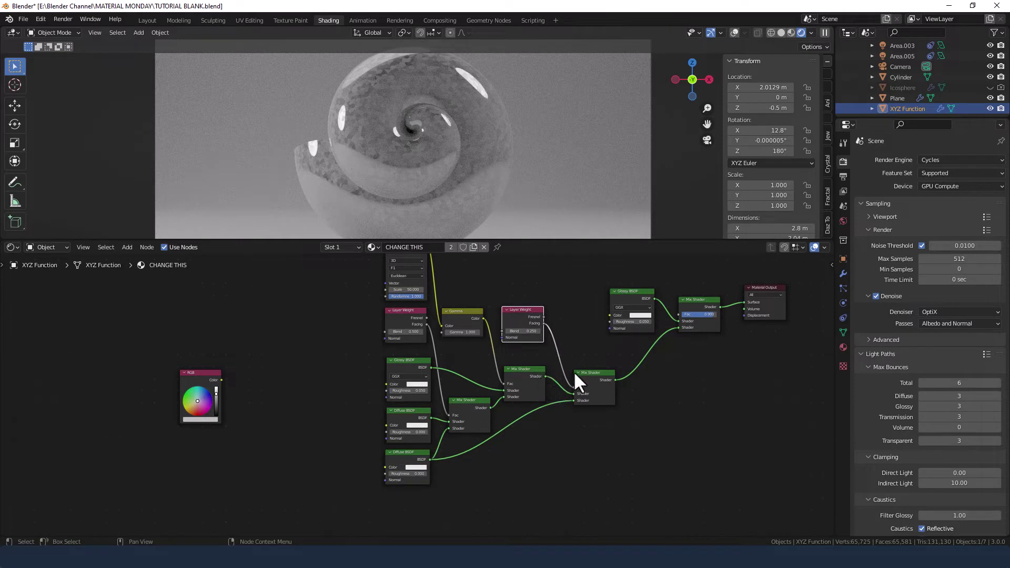
Move the Mix Shaders, Glossy BSDF and Material Output into a compact layout
{"action": "left_click_drag", "start_coordinate": [574, 372], "coordinate": [576, 371]}
{"action": "left_click_drag", "start_coordinate": [628, 293], "coordinate": [583, 310]}
{"action": "left_click_drag", "start_coordinate": [711, 310], "coordinate": [669, 327]}
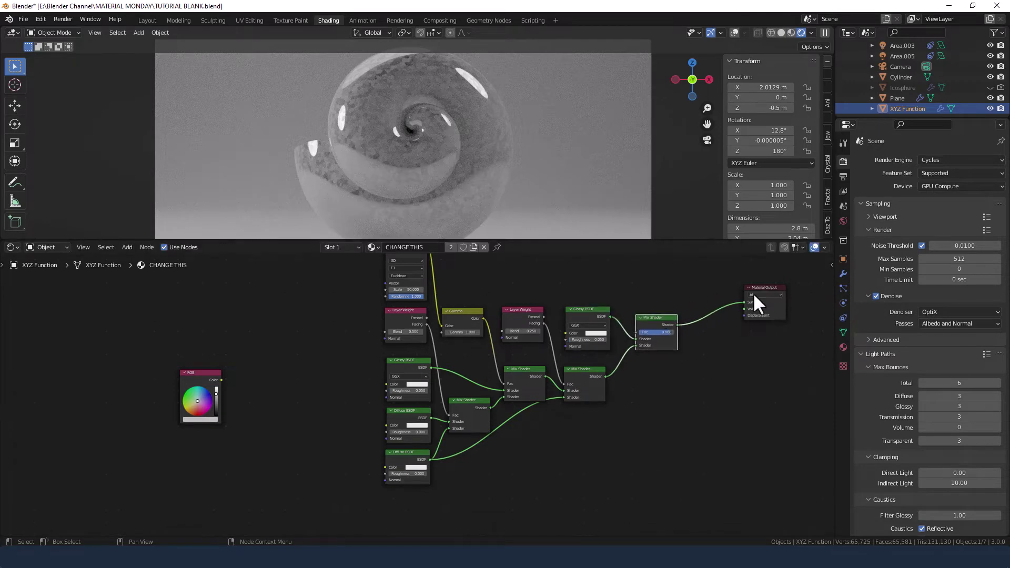
{"action": "left_click_drag", "start_coordinate": [759, 288], "coordinate": [708, 312]}
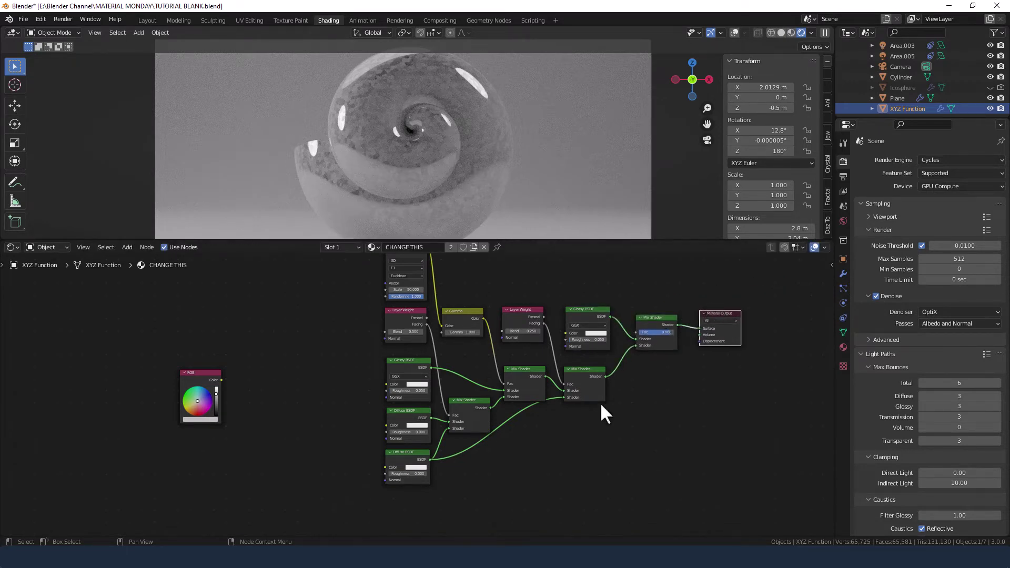
{"action": "middle_click_drag", "start_coordinate": [605, 413], "coordinate": [717, 432]}
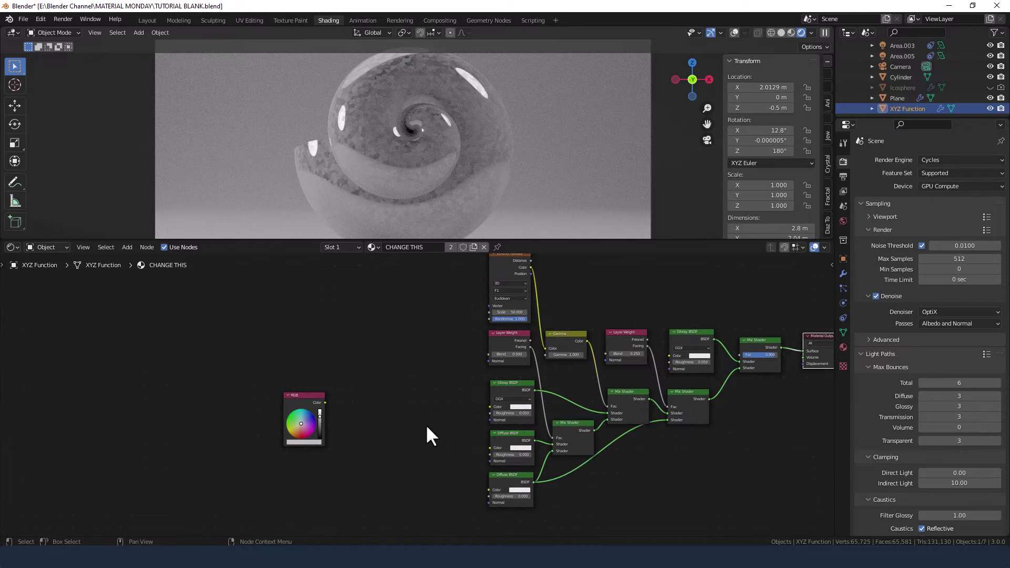
Set the RGB node to full red and connect it to the Glossy BSDF Color input
{"action": "middle_click_drag", "start_coordinate": [427, 428], "coordinate": [450, 371]}
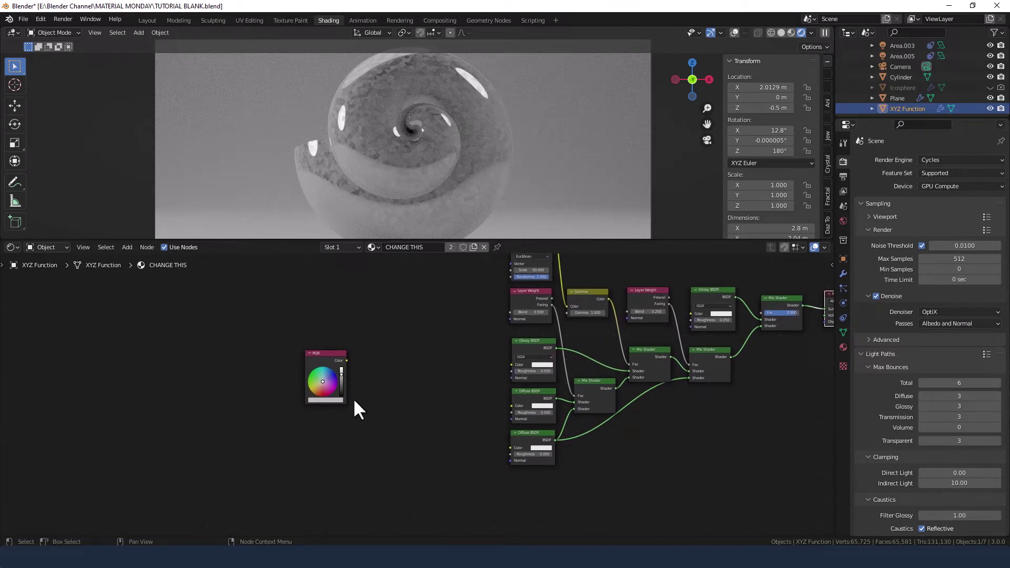
{"action": "scroll", "coordinate": [333, 365], "scroll_direction": "up", "scroll_amount": 3}
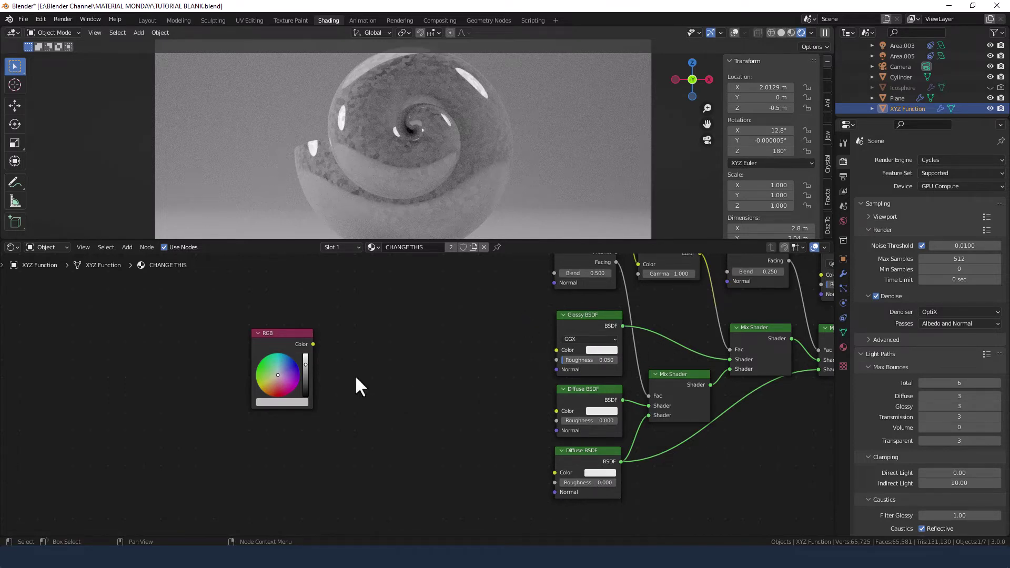
{"action": "left_click", "coordinate": [285, 403]}
{"action": "left_click_drag", "start_coordinate": [279, 380], "coordinate": [316, 371]}
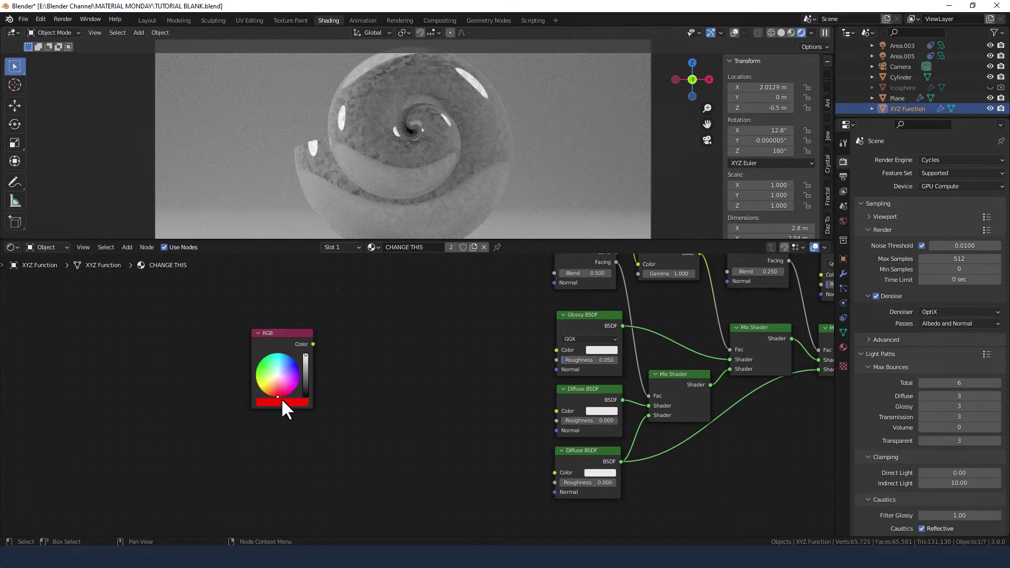
{"action": "left_click_drag", "start_coordinate": [312, 344], "coordinate": [561, 348]}
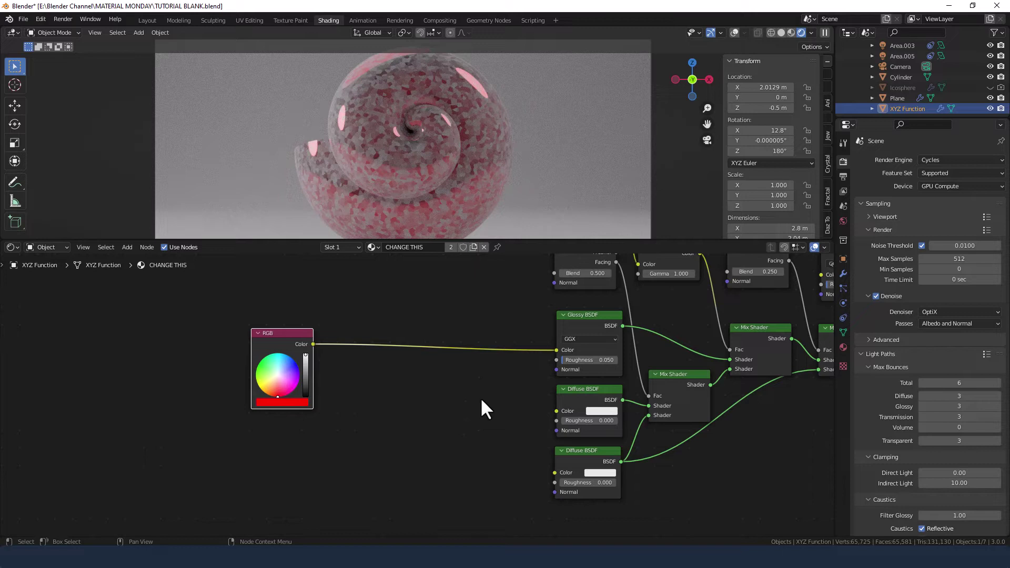
{"action": "middle_click_drag", "start_coordinate": [481, 397], "coordinate": [473, 374]}
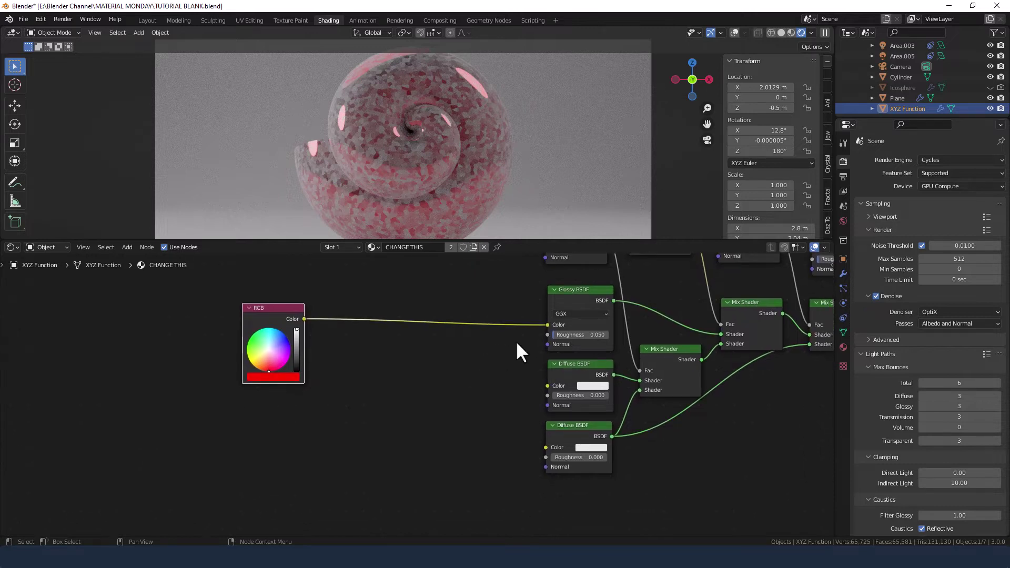
{"action": "left_click", "coordinate": [444, 358]}
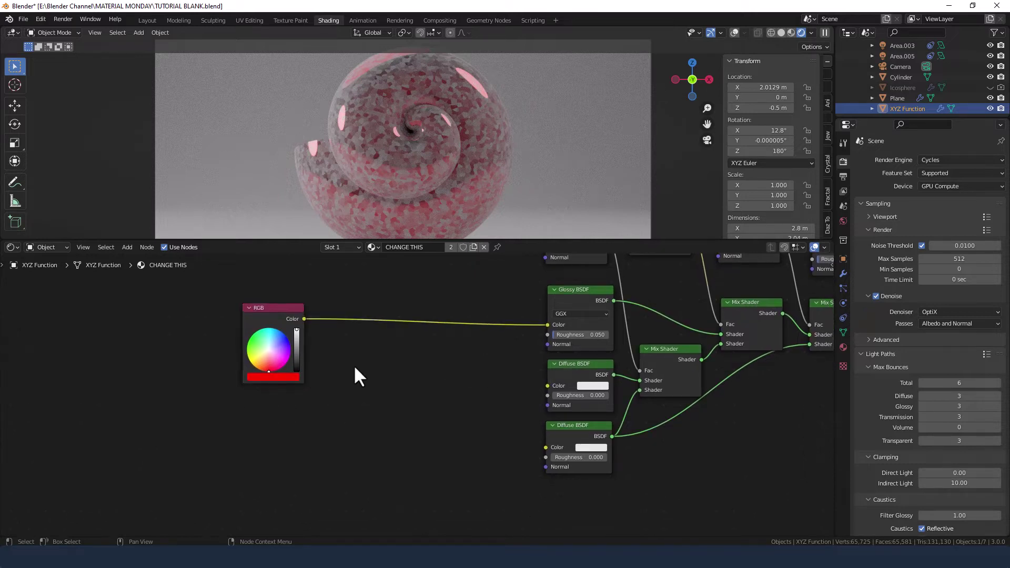
Add a Separate HSV node beside the RGB node and feed the red colour into it
{"action": "key", "text": "shift+a"}
{"action": "type", "text": "s"}
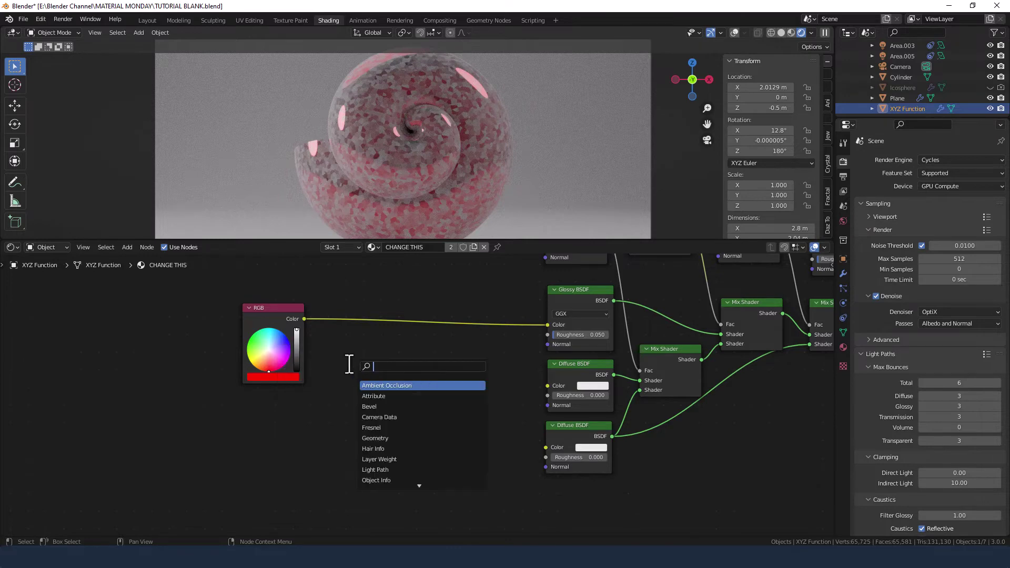
{"action": "type", "text": "EPE"}
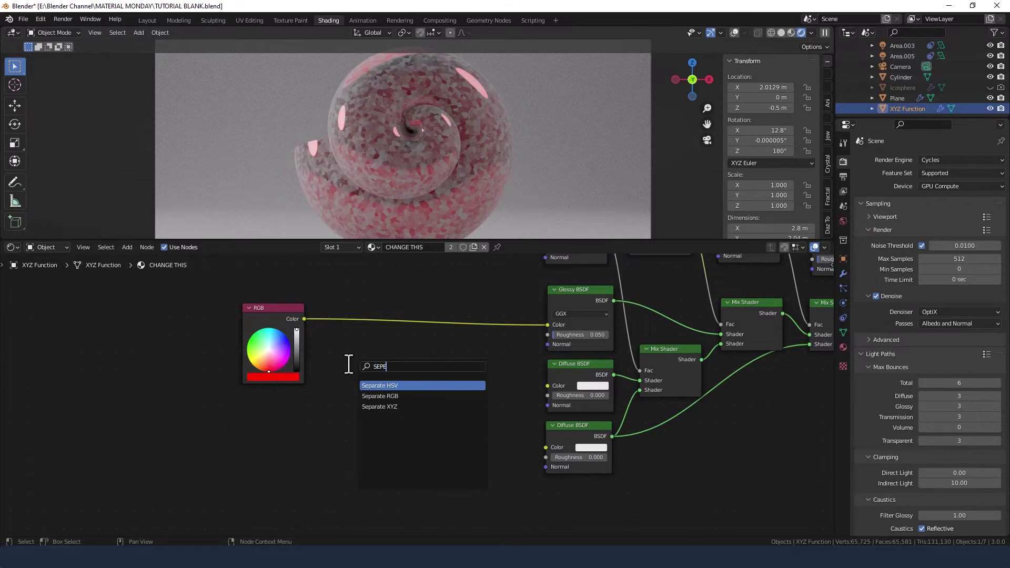
{"action": "key", "text": "Return"}
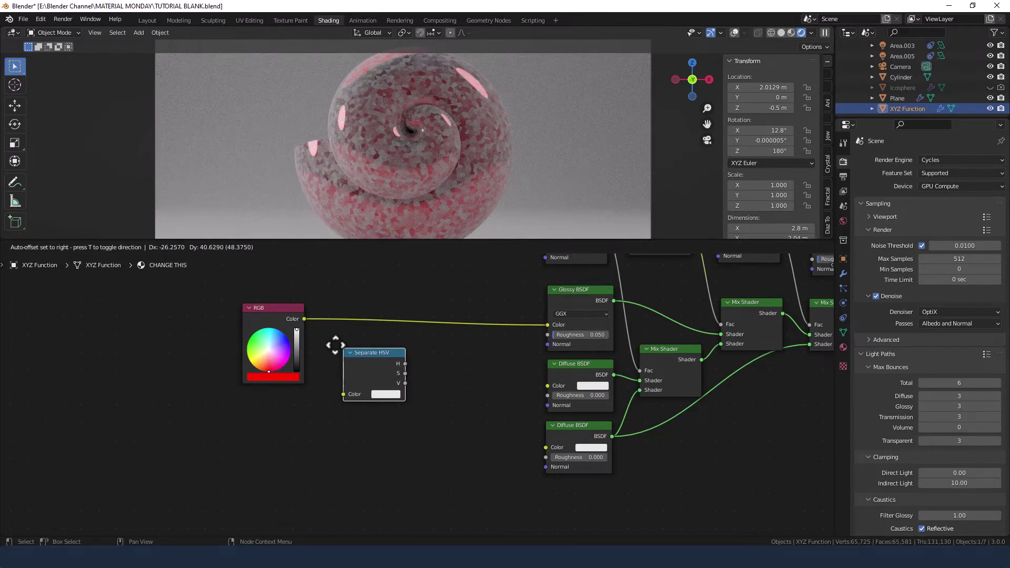
{"action": "left_click", "coordinate": [334, 342]}
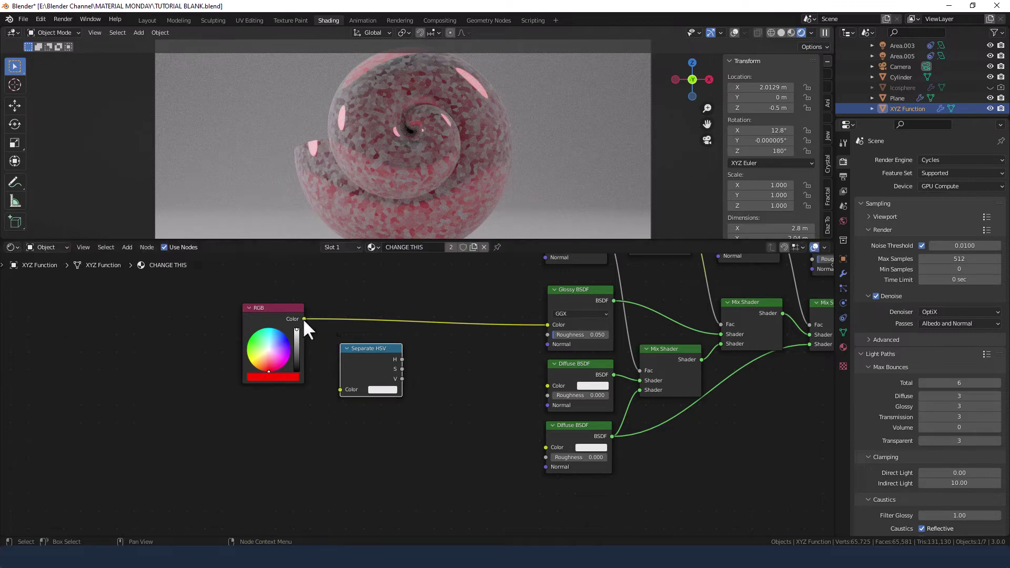
{"action": "left_click_drag", "start_coordinate": [303, 319], "coordinate": [340, 390]}
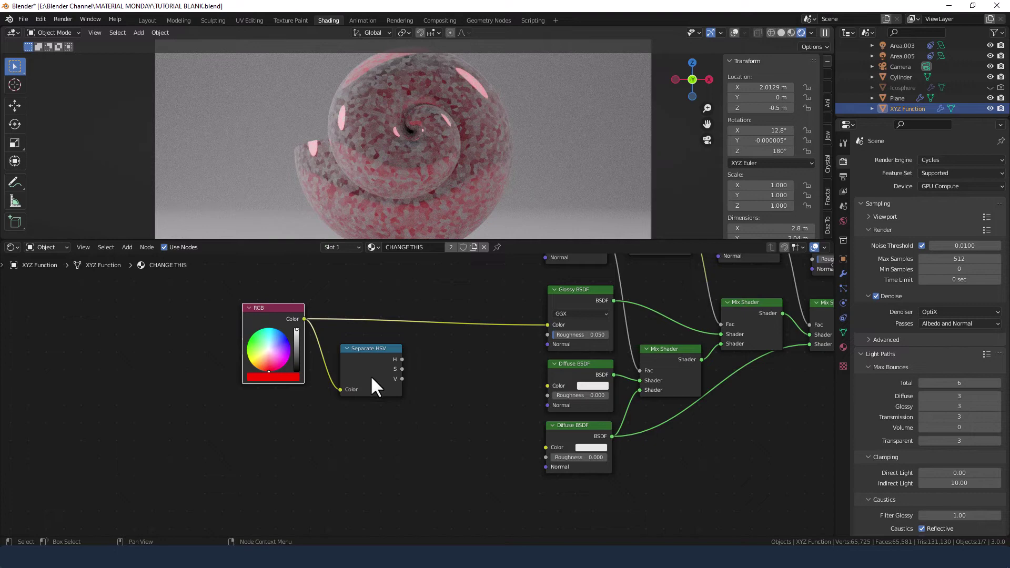
{"action": "left_click", "coordinate": [476, 388]}
Add a Combine HSV taking H and S, and send its colour to the upper Diffuse BSDF
{"action": "key", "text": "shift+a"}
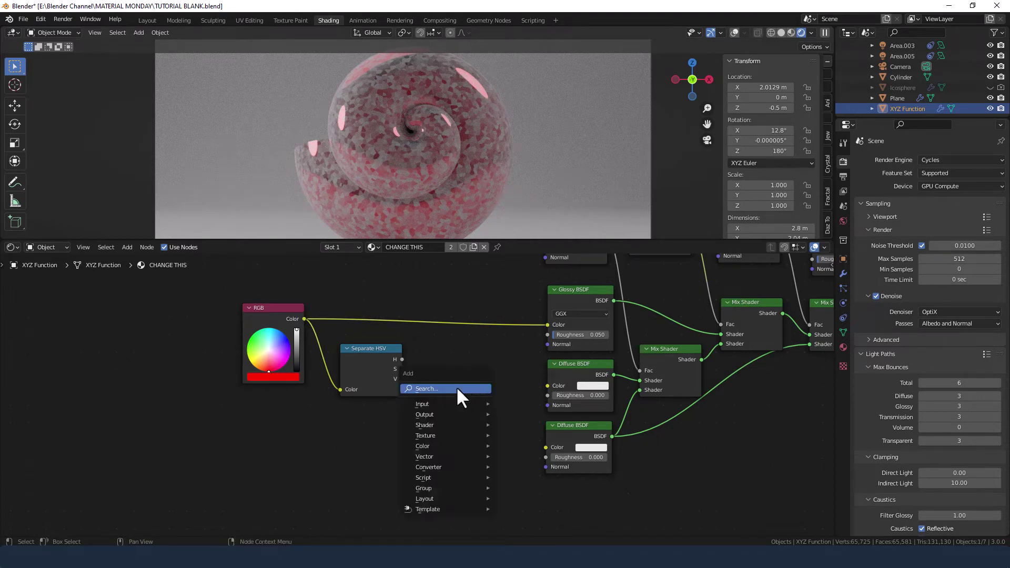
{"action": "left_click", "coordinate": [456, 388]}
{"action": "type", "text": "COMBIN"}
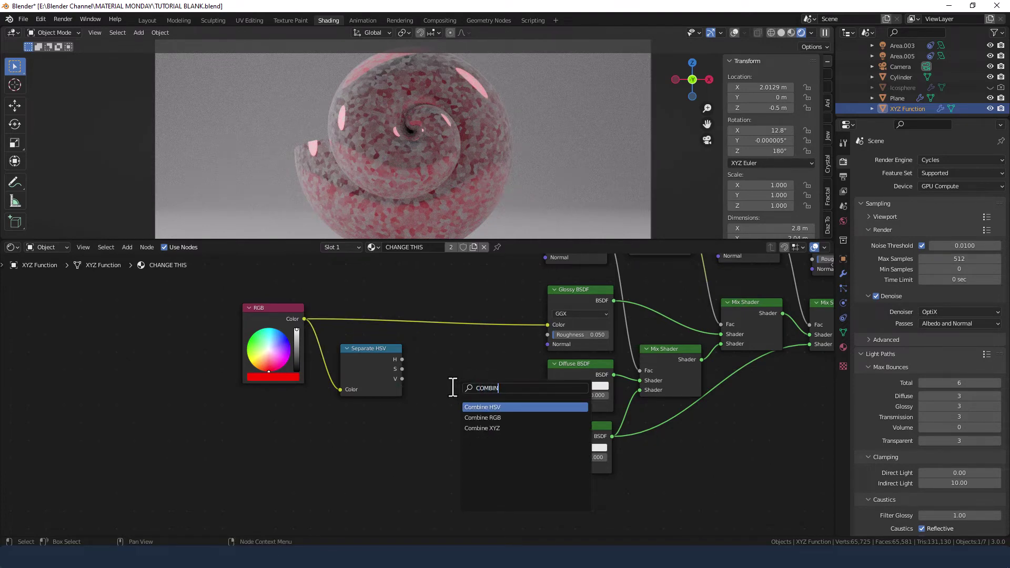
{"action": "key", "text": "Return"}
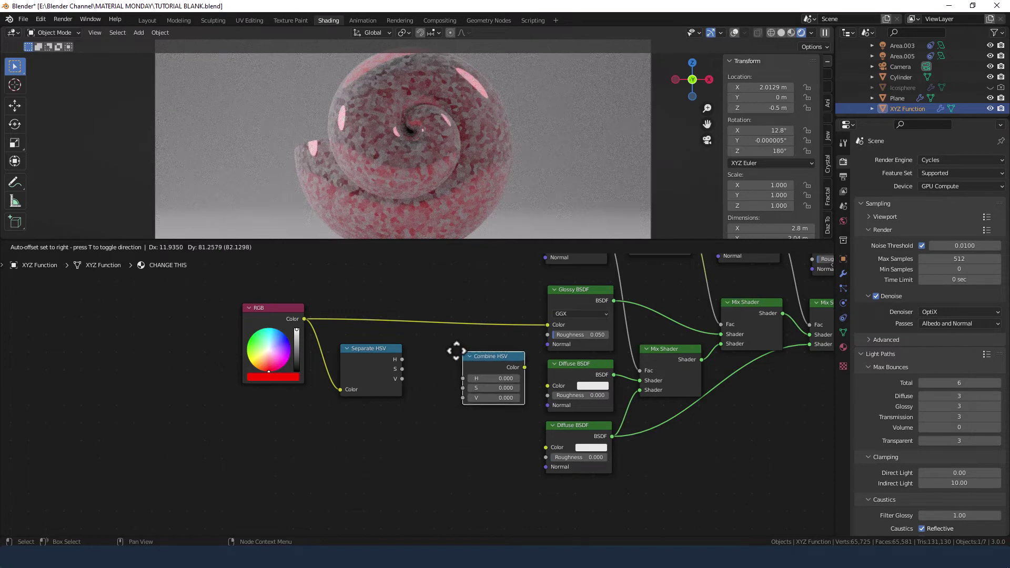
{"action": "left_click", "coordinate": [456, 341]}
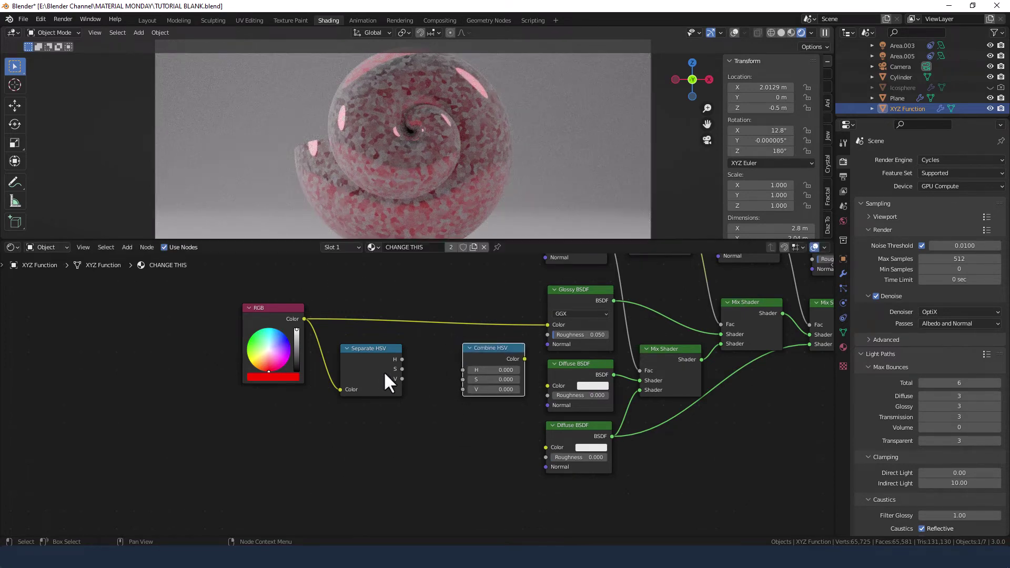
{"action": "left_click_drag", "start_coordinate": [402, 359], "coordinate": [463, 370]}
{"action": "left_click_drag", "start_coordinate": [402, 369], "coordinate": [463, 380]}
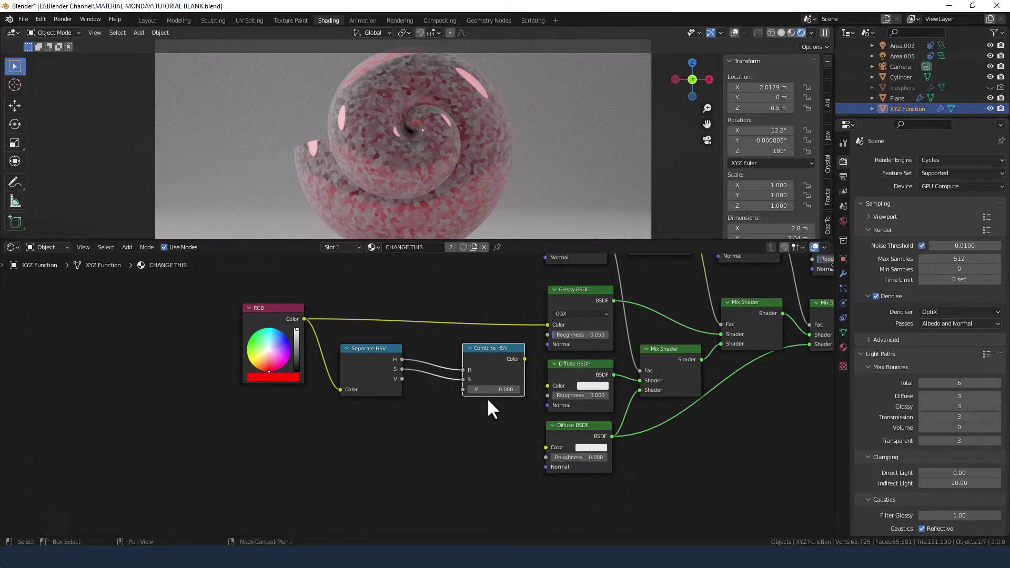
{"action": "left_click_drag", "start_coordinate": [524, 359], "coordinate": [555, 385]}
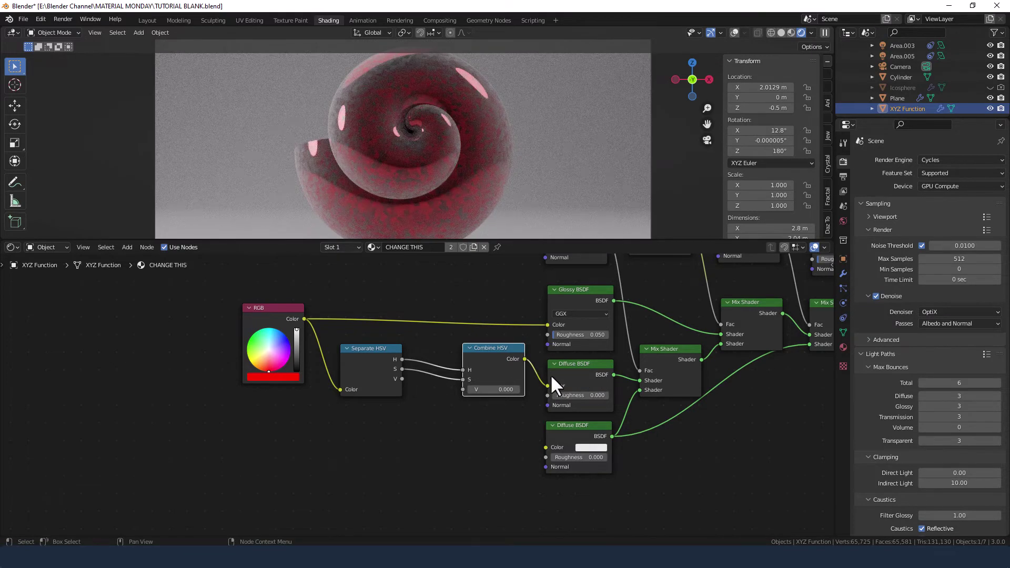
{"action": "left_click", "coordinate": [423, 421]}
Add a Math node set to Subtract between Separate HSV's V and Combine HSV's V
{"action": "key", "text": "shift+a"}
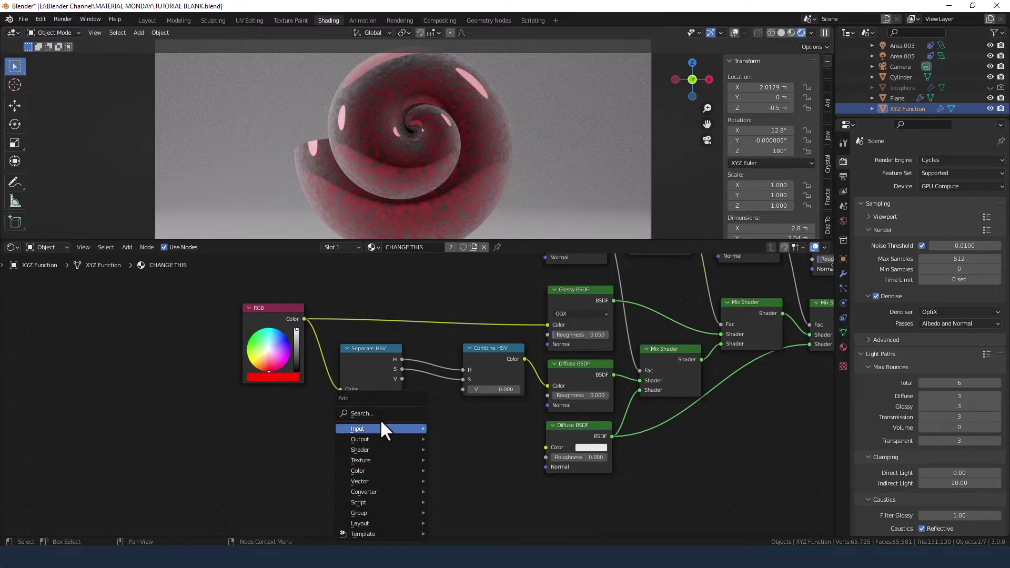
{"action": "left_click", "coordinate": [383, 429]}
{"action": "type", "text": "add"}
{"action": "key", "text": "Return"}
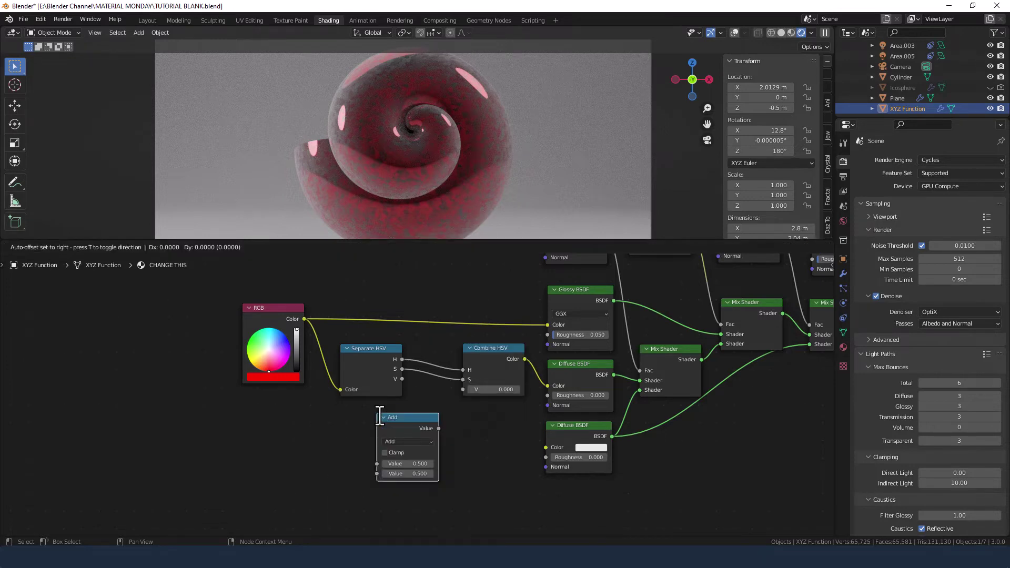
{"action": "left_click", "coordinate": [398, 414]}
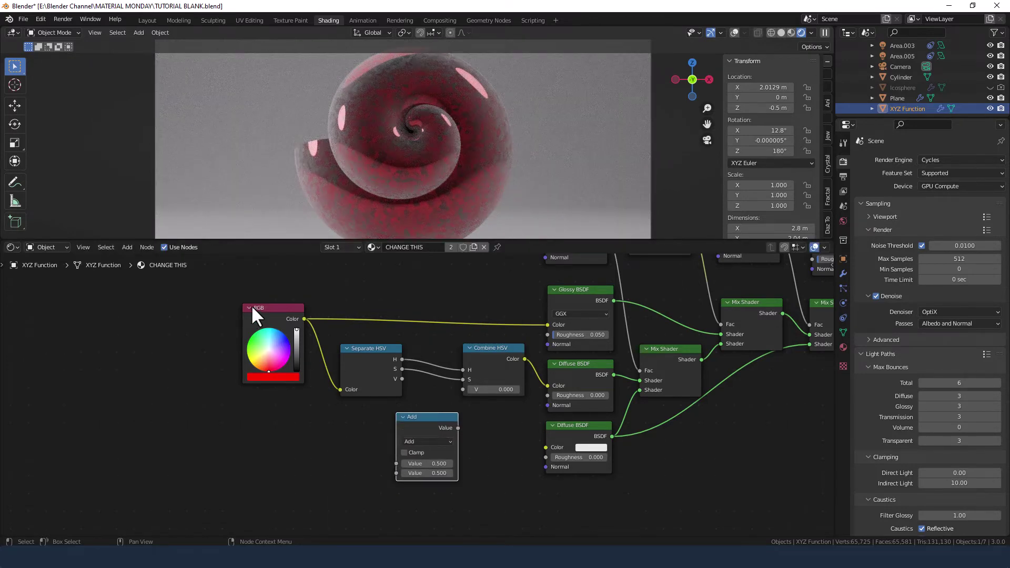
{"action": "left_click_drag", "start_coordinate": [236, 285], "coordinate": [300, 372]}
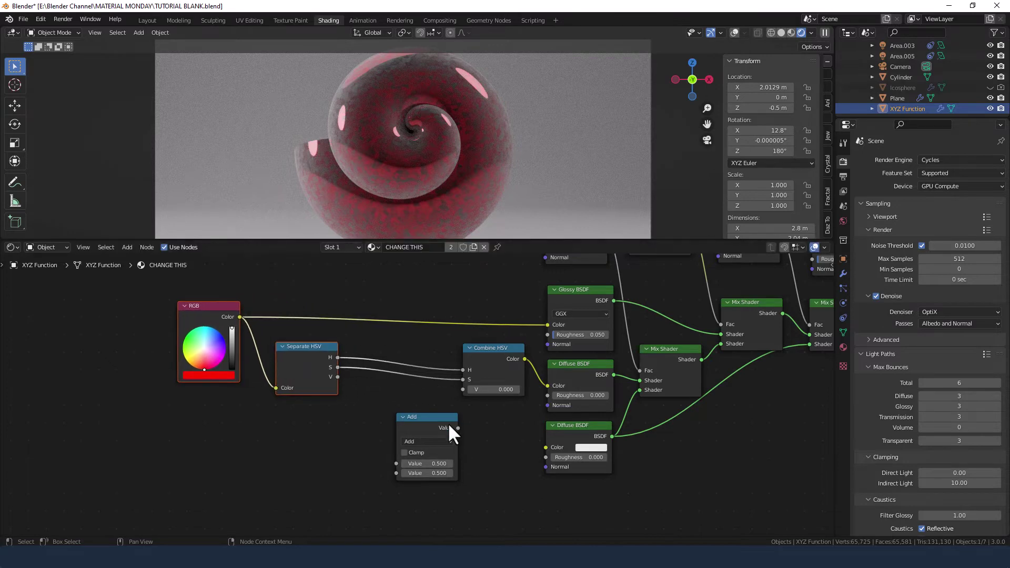
{"action": "left_click_drag", "start_coordinate": [450, 427], "coordinate": [429, 408]}
{"action": "left_click_drag", "start_coordinate": [338, 376], "coordinate": [371, 445]}
{"action": "left_click_drag", "start_coordinate": [438, 409], "coordinate": [407, 387]}
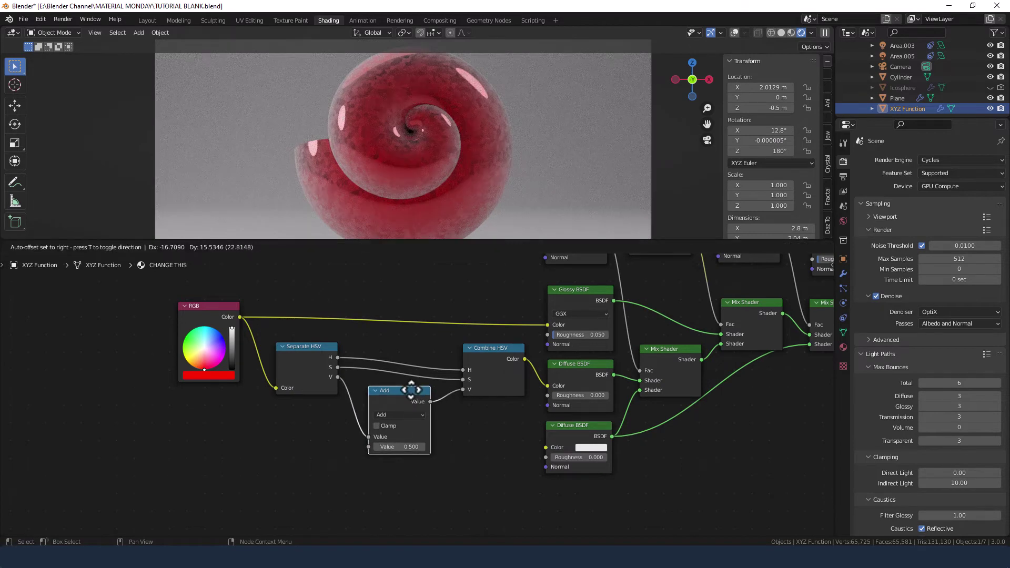
{"action": "left_click", "coordinate": [403, 416]}
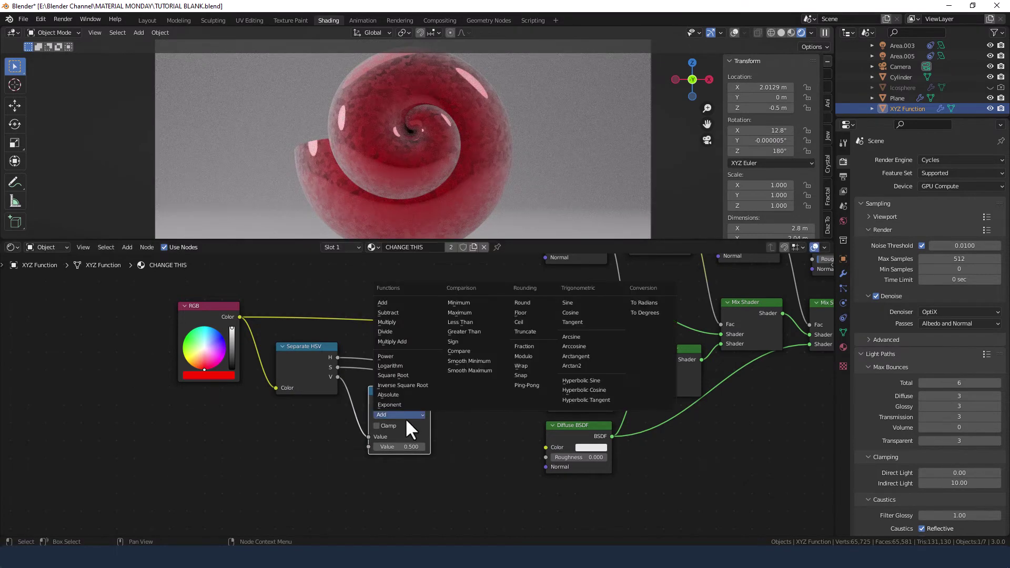
{"action": "left_click", "coordinate": [403, 314]}
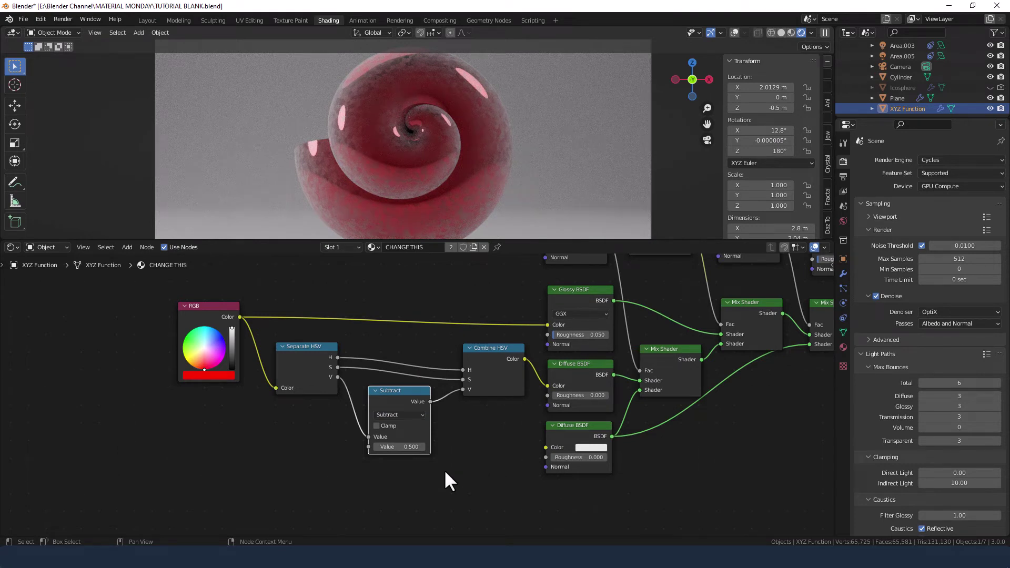
Preview the top Diffuse BSDF, the Glossy BSDF and the final mixed material
{"action": "left_click", "coordinate": [208, 375]}
{"action": "left_click", "coordinate": [584, 368], "text": "ctrl+shift"}
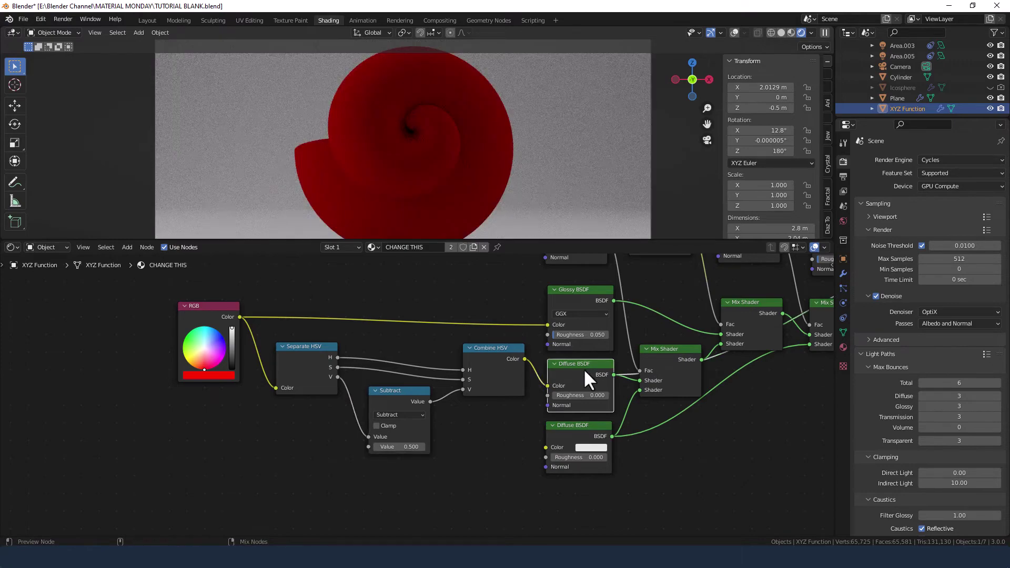
{"action": "left_click", "coordinate": [577, 296], "text": "ctrl+shift"}
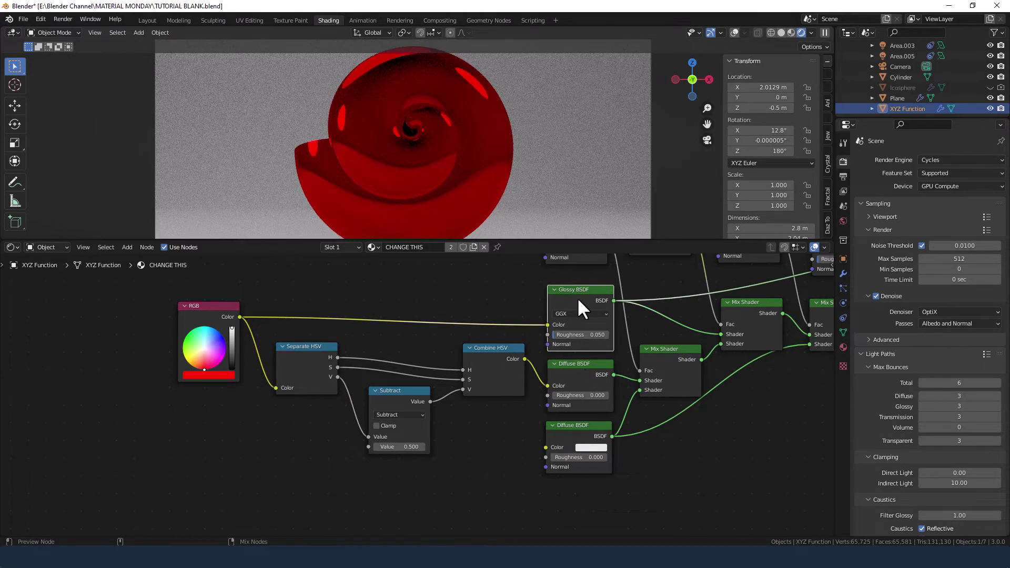
{"action": "left_click", "coordinate": [582, 377], "text": "ctrl+shift"}
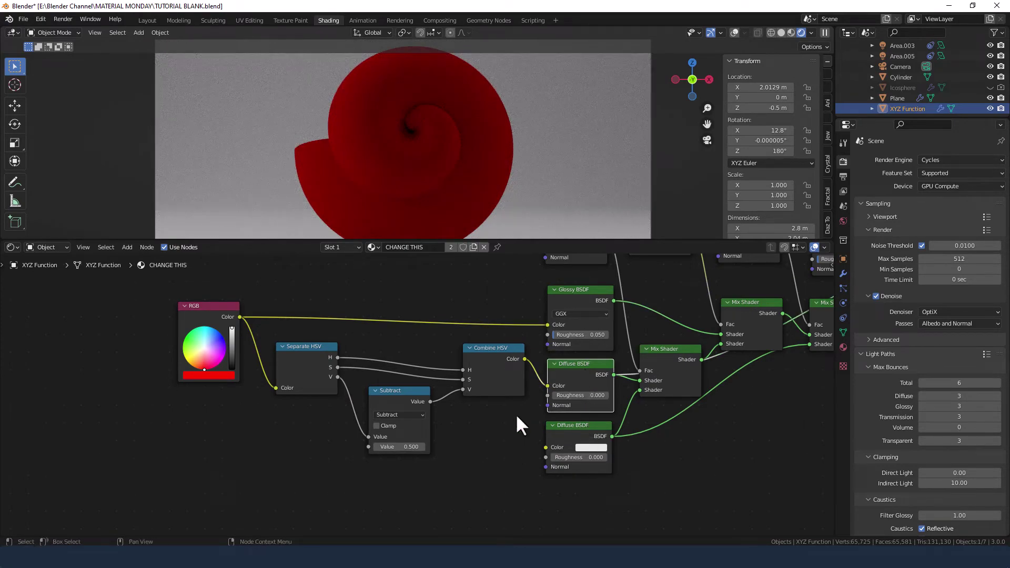
{"action": "scroll", "coordinate": [758, 363], "scroll_direction": "down", "scroll_amount": 3}
{"action": "left_click", "coordinate": [728, 303], "text": "ctrl+shift"}
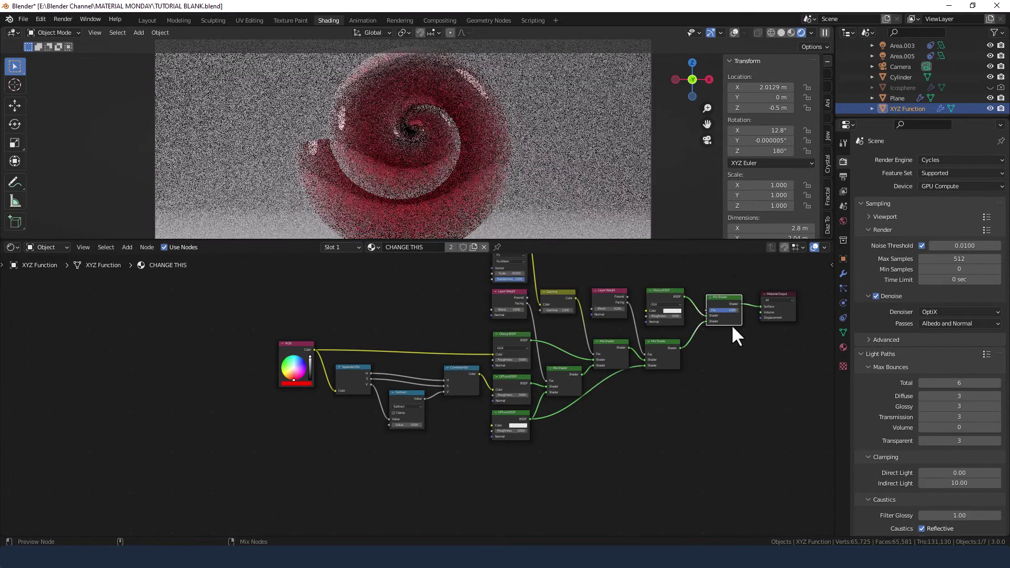
Insert the Subtract node onto the V link between the HSV nodes
{"action": "scroll", "coordinate": [467, 440], "scroll_direction": "up", "scroll_amount": 1}
{"action": "scroll", "coordinate": [468, 442], "scroll_direction": "up", "scroll_amount": 2}
{"action": "scroll", "coordinate": [461, 423], "scroll_direction": "down", "scroll_amount": 1}
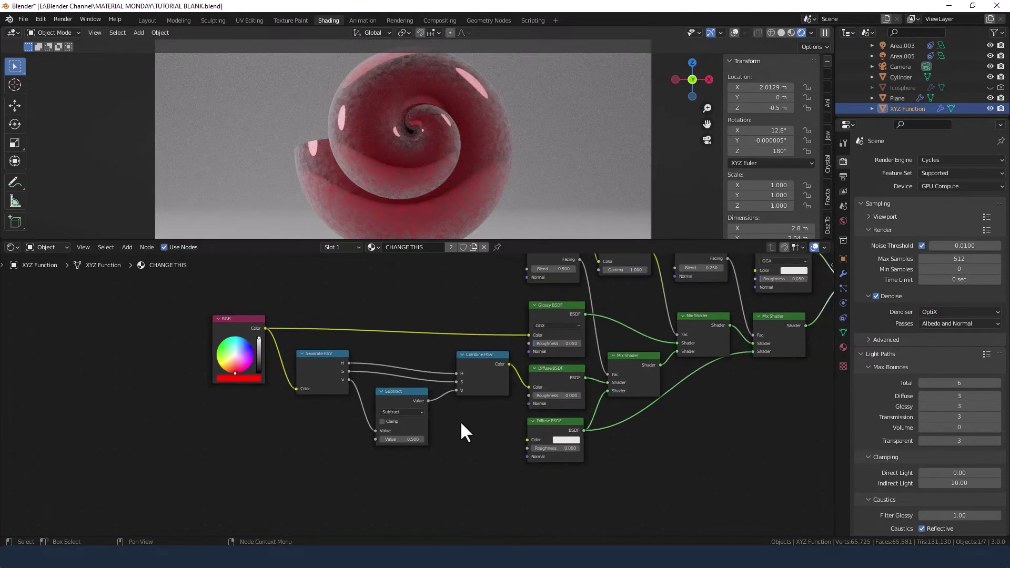
{"action": "left_click_drag", "start_coordinate": [404, 403], "coordinate": [403, 361]}
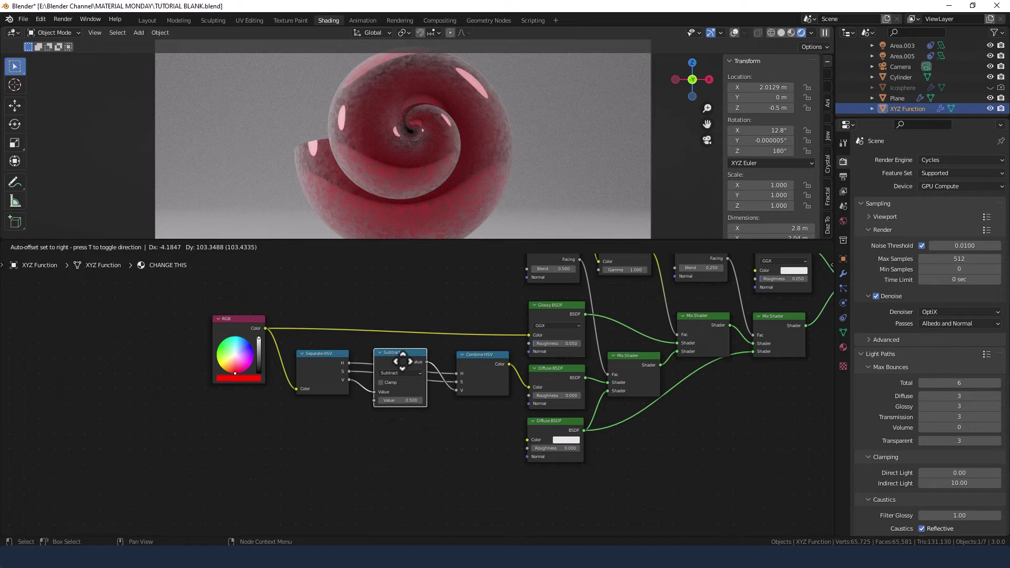
Duplicate the HSV chain, feeding it the red and sending its colour to the lower Diffuse BSDF
{"action": "left_click_drag", "start_coordinate": [332, 339], "coordinate": [481, 421]}
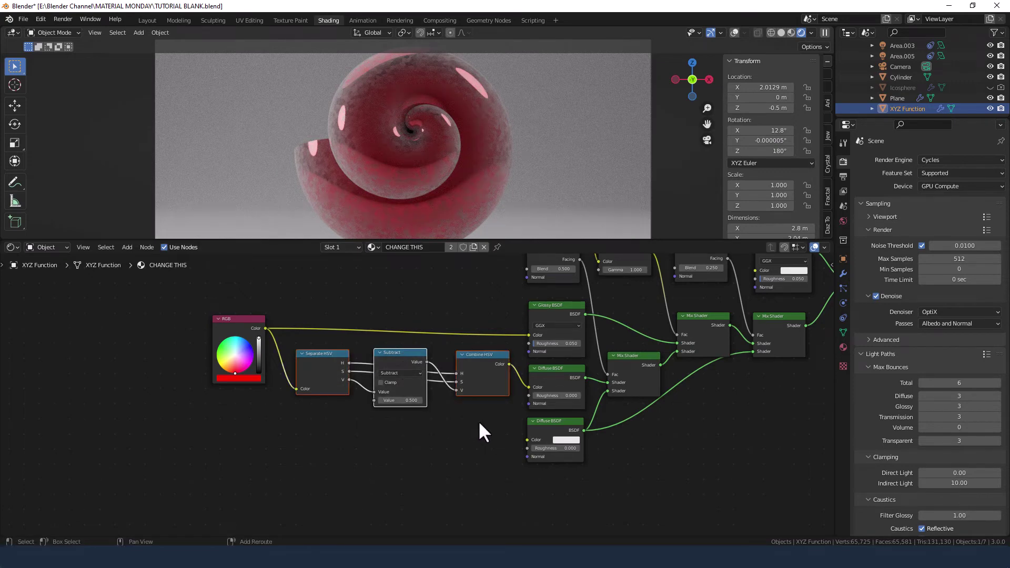
{"action": "key", "text": "shift+d"}
{"action": "left_click", "coordinate": [479, 494]}
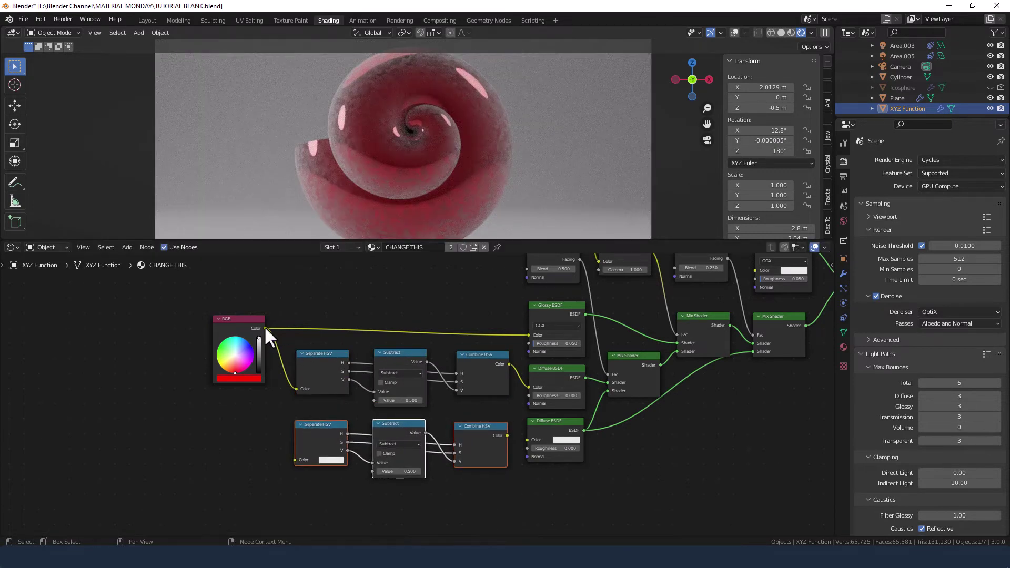
{"action": "left_click_drag", "start_coordinate": [265, 328], "coordinate": [290, 460]}
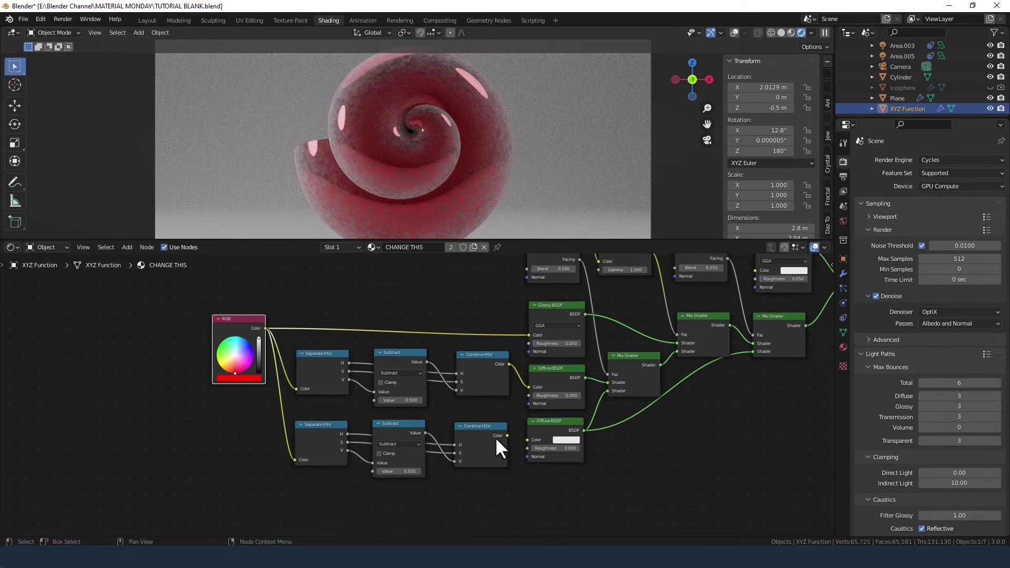
{"action": "left_click_drag", "start_coordinate": [507, 436], "coordinate": [527, 440]}
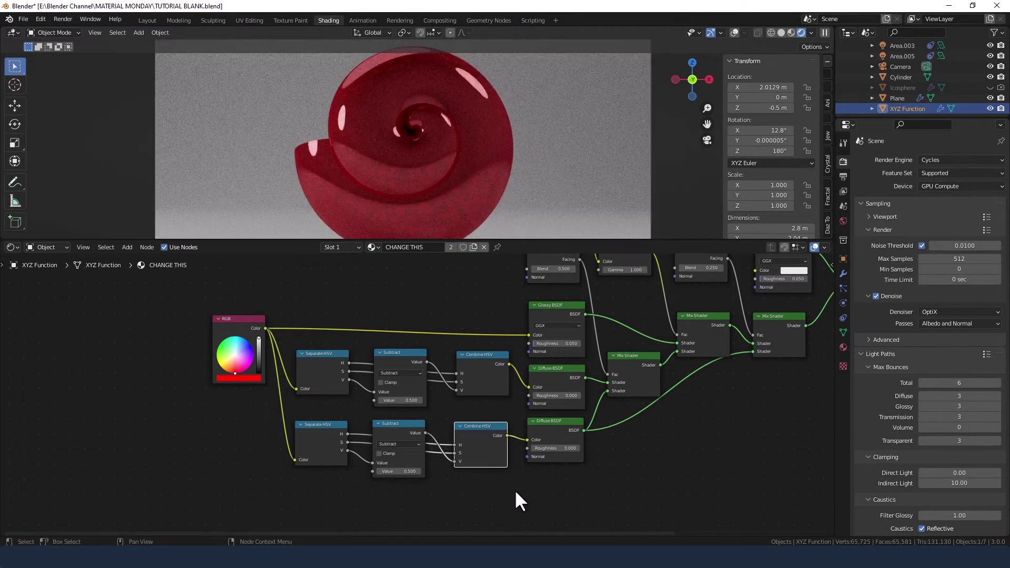
Set the copied Subtract node's value to 0.85
{"action": "left_click", "coordinate": [405, 472]}
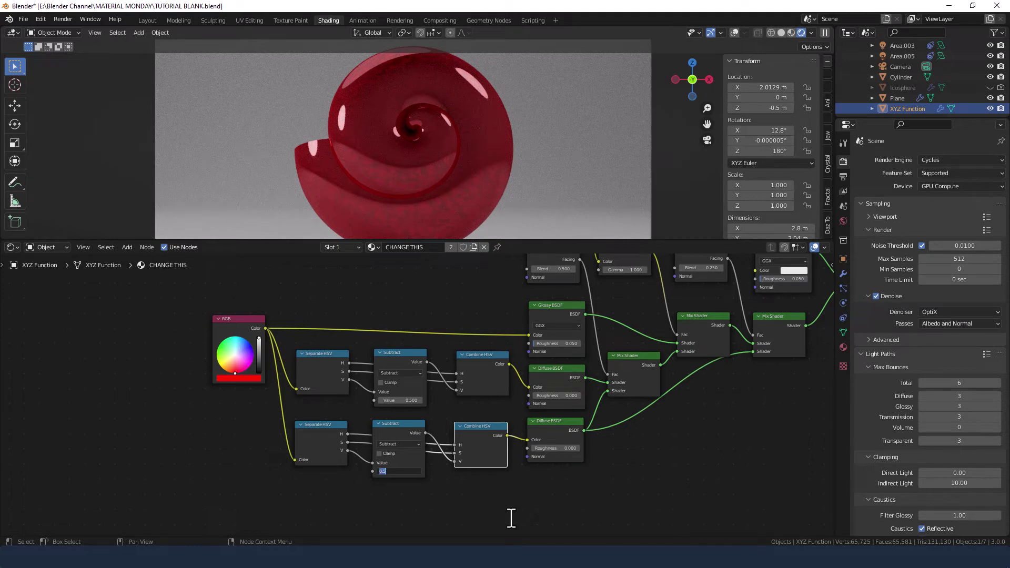
{"action": "key", "text": "BackSpace"}
{"action": "type", "text": ".85"}
{"action": "key", "text": "Return"}
Preview the Glossy BSDF, both Diffuse BSDFs and each Mix Shader in turn, ending on the mix
{"action": "scroll", "coordinate": [652, 452], "scroll_direction": "down", "scroll_amount": 1}
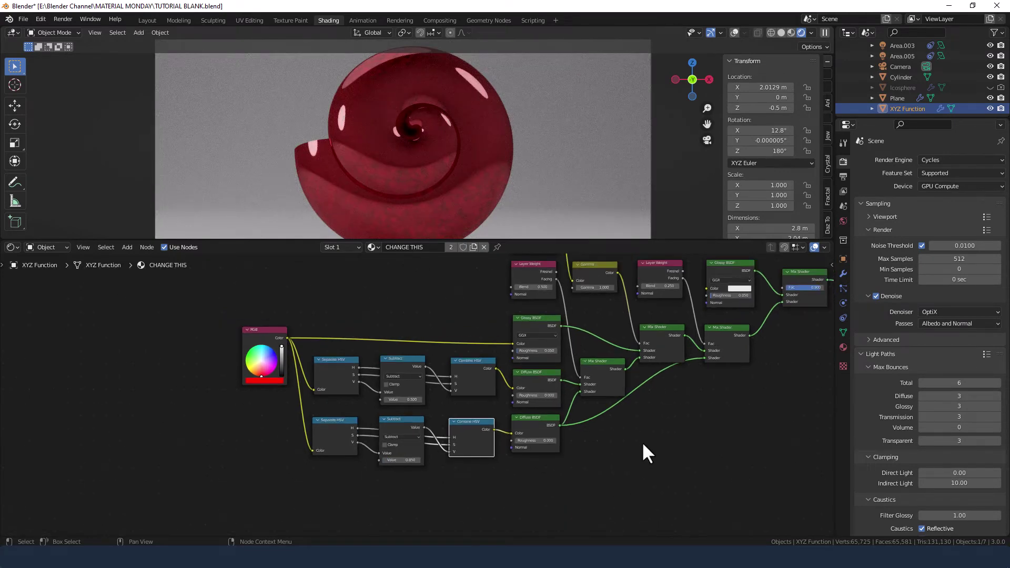
{"action": "left_click", "coordinate": [542, 337], "text": "ctrl+shift"}
{"action": "left_click", "coordinate": [537, 378], "text": "ctrl+shift"}
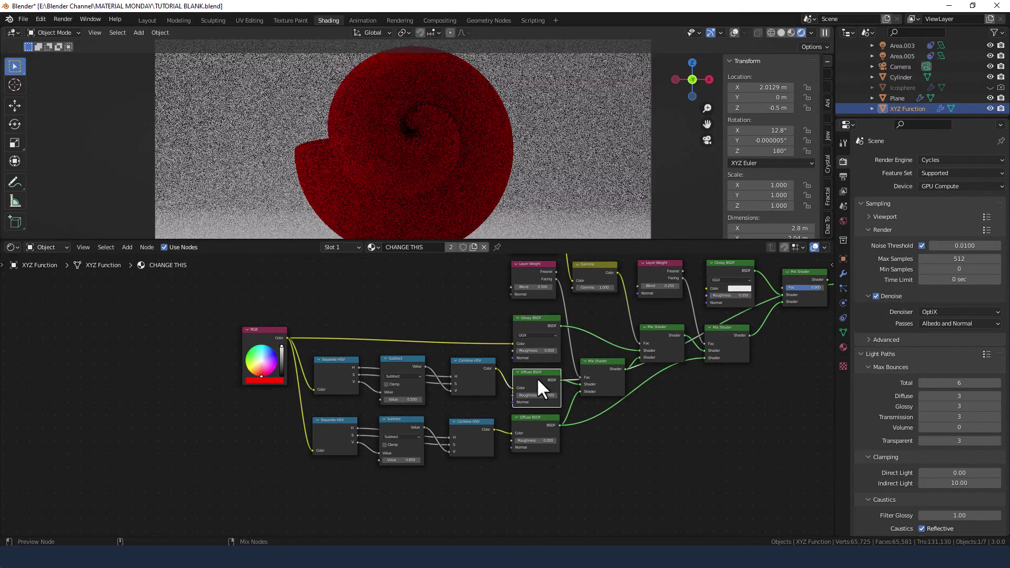
{"action": "left_click", "coordinate": [545, 438], "text": "ctrl+shift"}
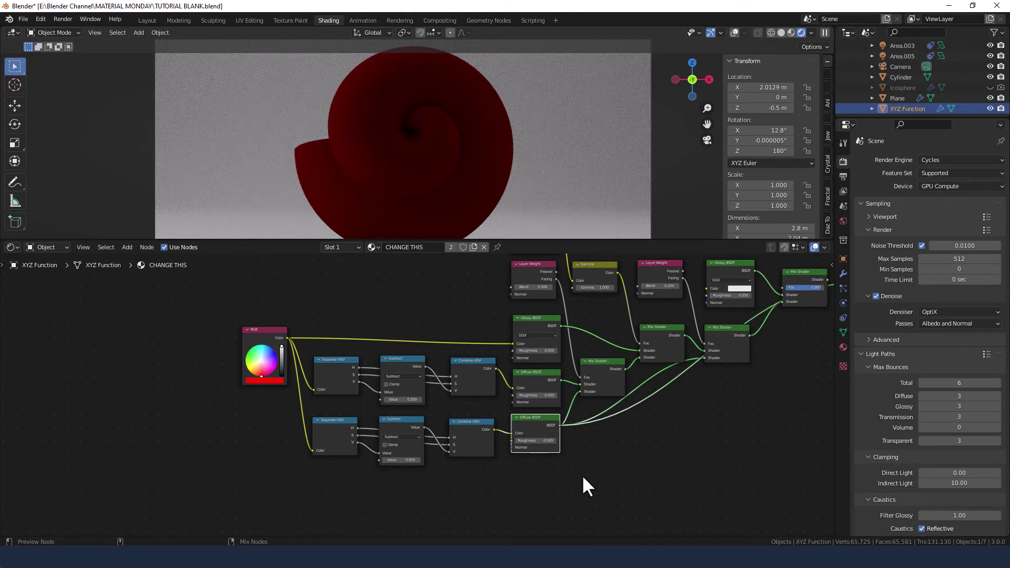
{"action": "left_click", "coordinate": [598, 375], "text": "ctrl+shift"}
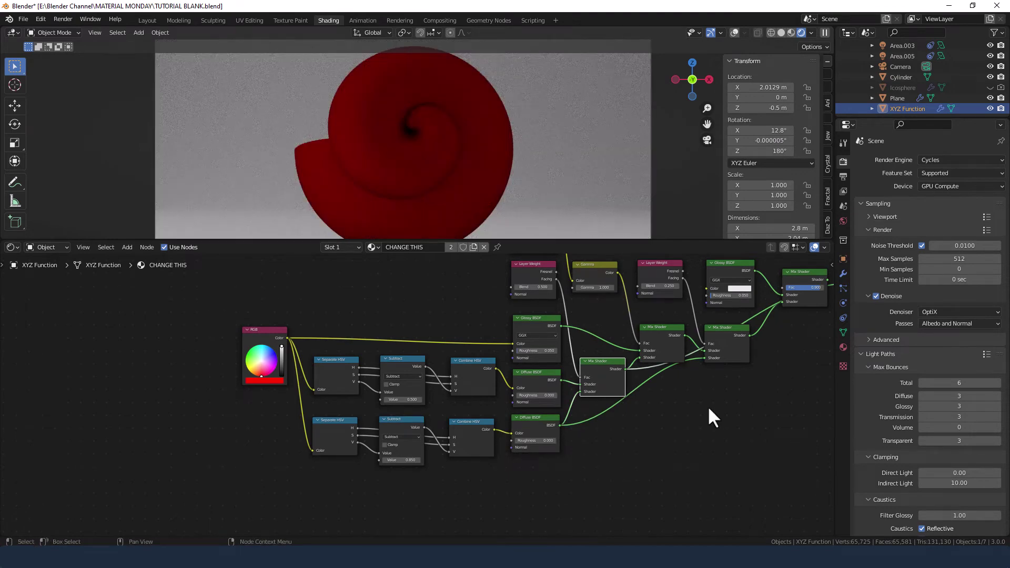
{"action": "middle_click_drag", "start_coordinate": [709, 406], "coordinate": [474, 425]}
{"action": "left_click", "coordinate": [520, 364], "text": "ctrl+shift"}
{"action": "left_click", "coordinate": [514, 382], "text": "ctrl+shift"}
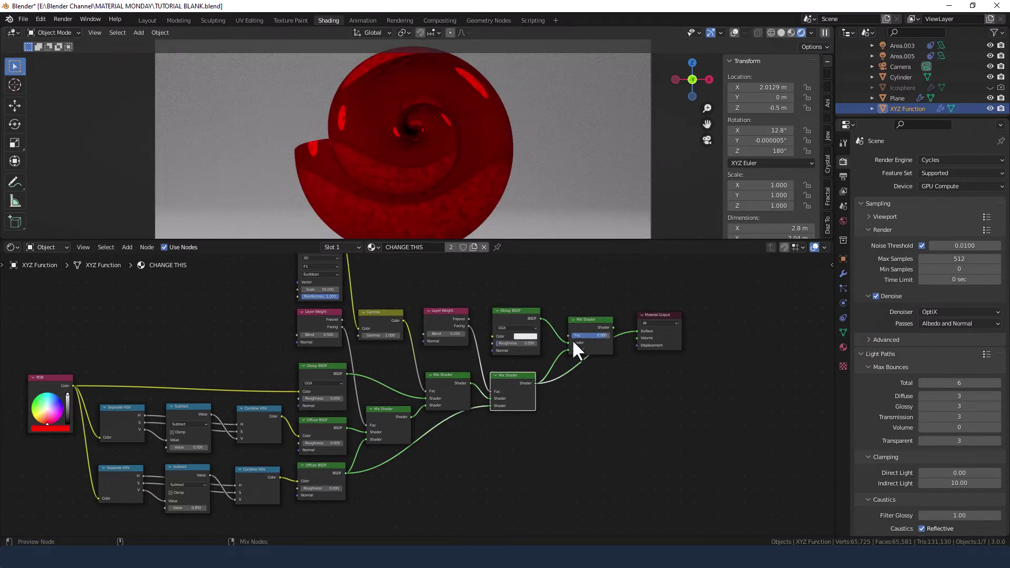
{"action": "left_click", "coordinate": [516, 314], "text": "ctrl+shift"}
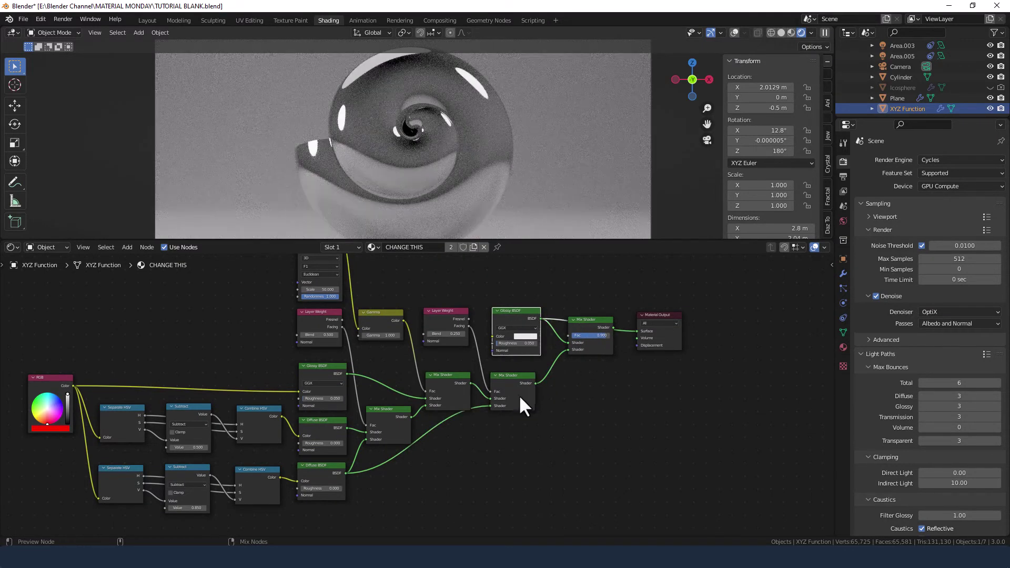
{"action": "left_click", "coordinate": [521, 403], "text": "ctrl+shift"}
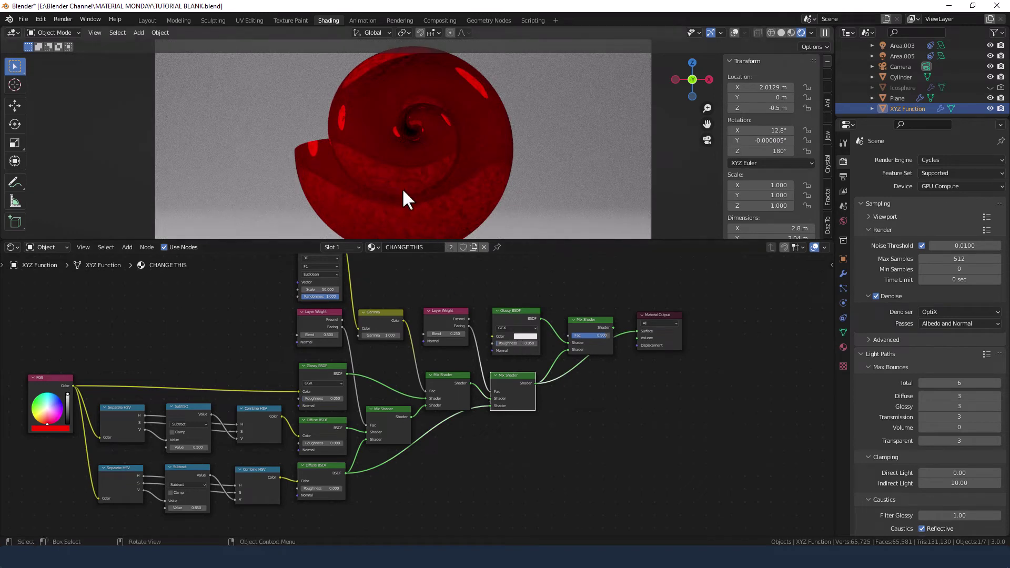
Preview the glossy coat, then the final Mix Shader material
{"action": "left_click", "coordinate": [503, 312], "text": "ctrl+shift"}
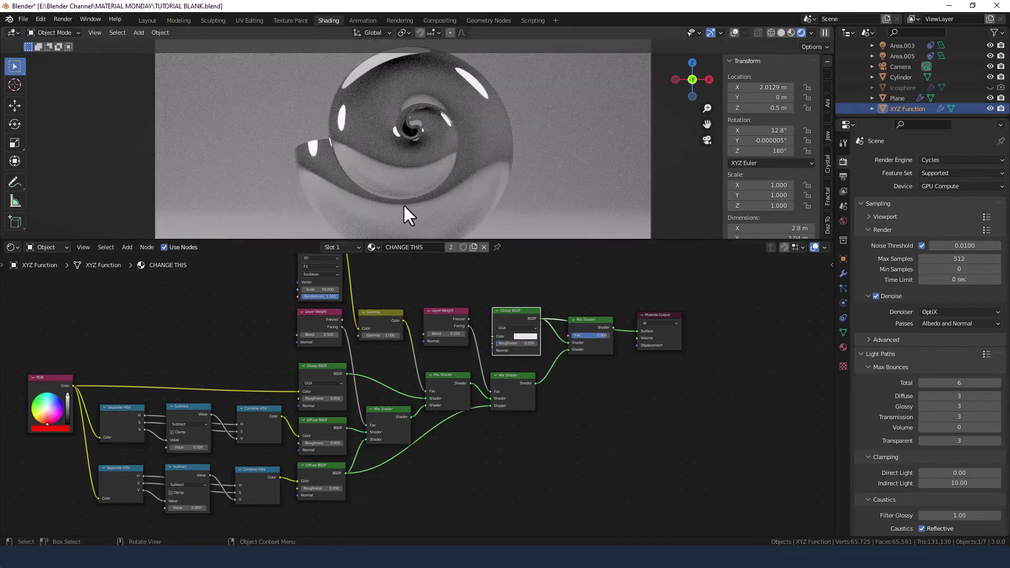
{"action": "left_click", "coordinate": [591, 320], "text": "ctrl+shift"}
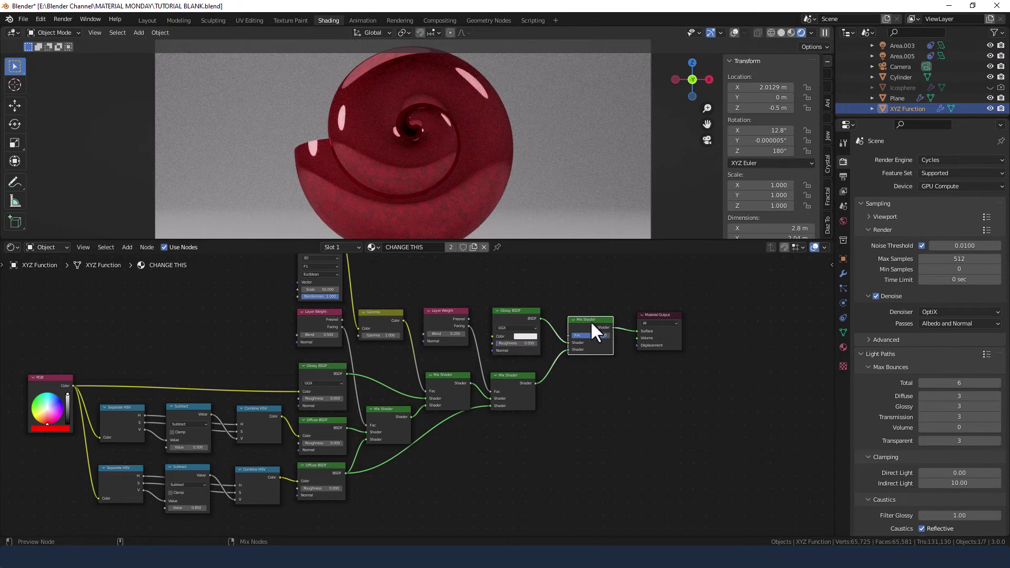
{"action": "scroll", "coordinate": [415, 200], "scroll_direction": "up", "scroll_amount": 4}
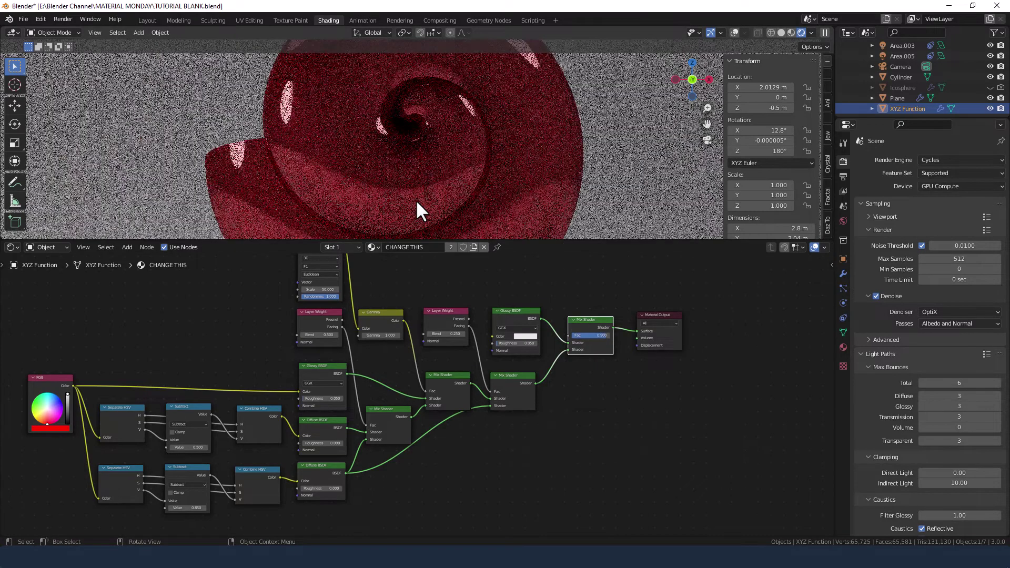
{"action": "scroll", "coordinate": [417, 203], "scroll_direction": "down", "scroll_amount": 2}
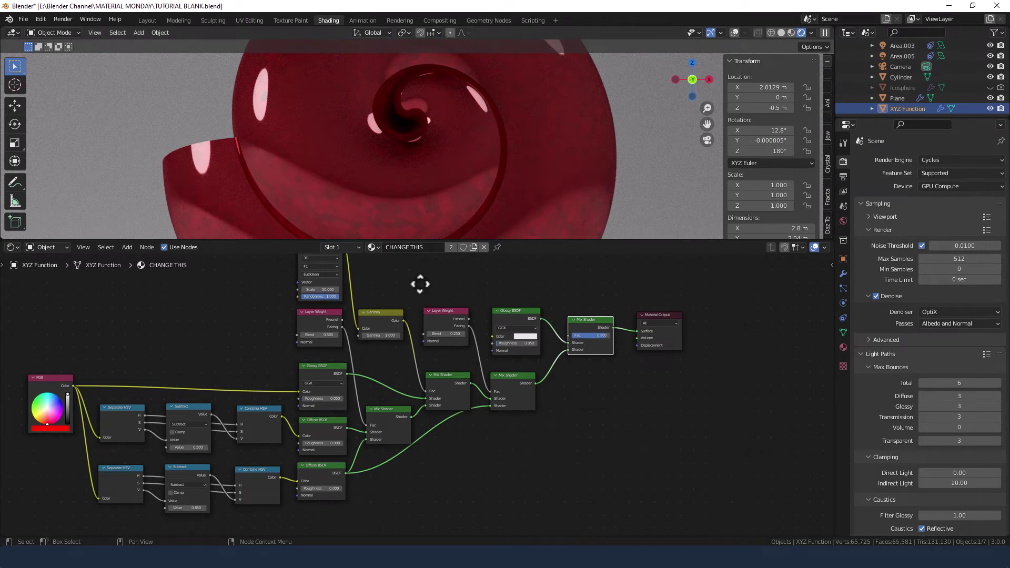
Set the Voronoi Texture Scale to 5000
{"action": "middle_click_drag", "start_coordinate": [420, 285], "coordinate": [539, 323]}
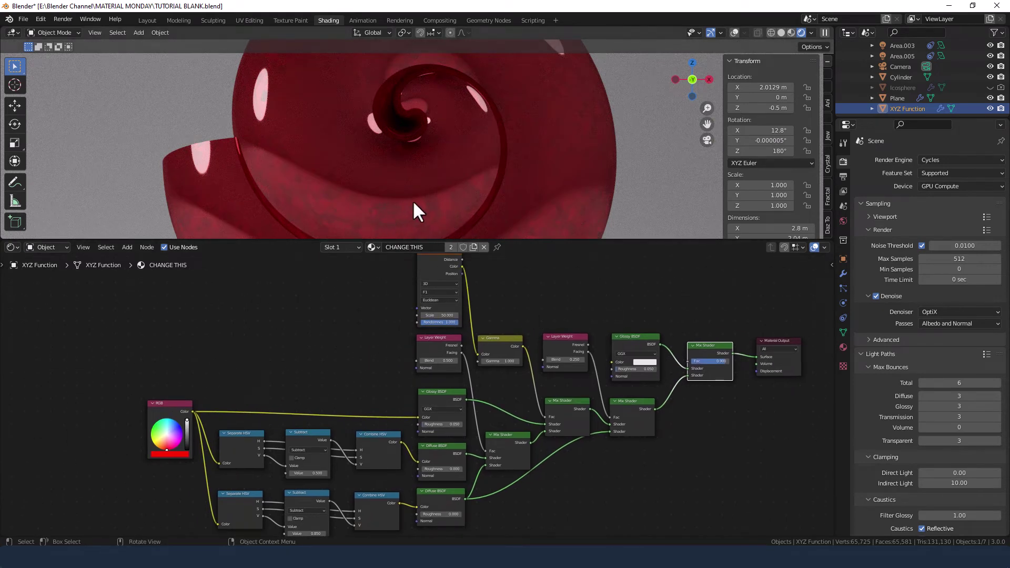
{"action": "left_click", "coordinate": [452, 315]}
{"action": "type", "text": "5000"}
{"action": "key", "text": "Return"}
Set the Glossy BSDF colour's brightness (V) to 1 for a full white highlight
{"action": "scroll", "coordinate": [464, 160], "scroll_direction": "down", "scroll_amount": 4}
{"action": "scroll", "coordinate": [464, 160], "scroll_direction": "down", "scroll_amount": 1}
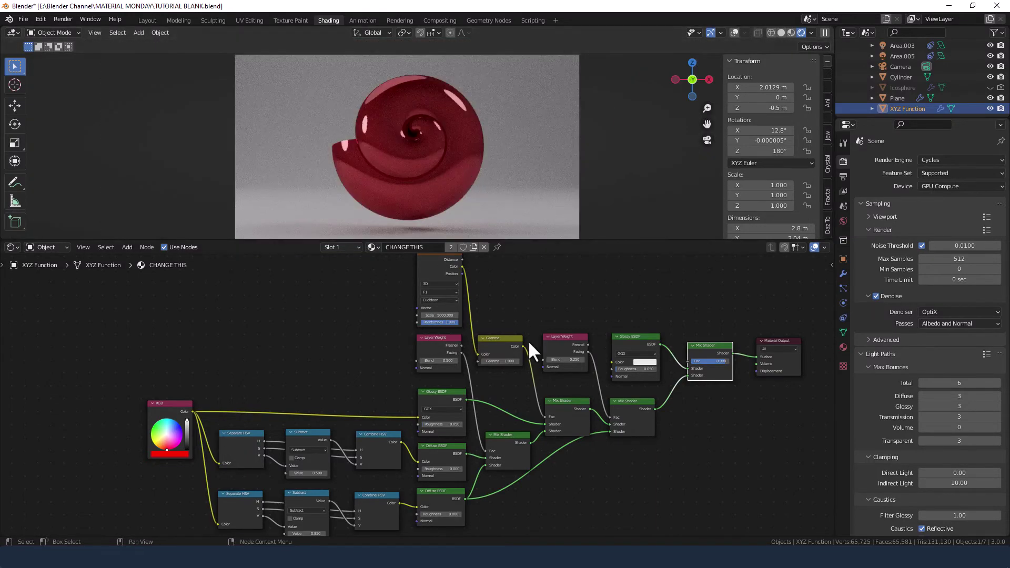
{"action": "scroll", "coordinate": [538, 377], "scroll_direction": "up", "scroll_amount": 1}
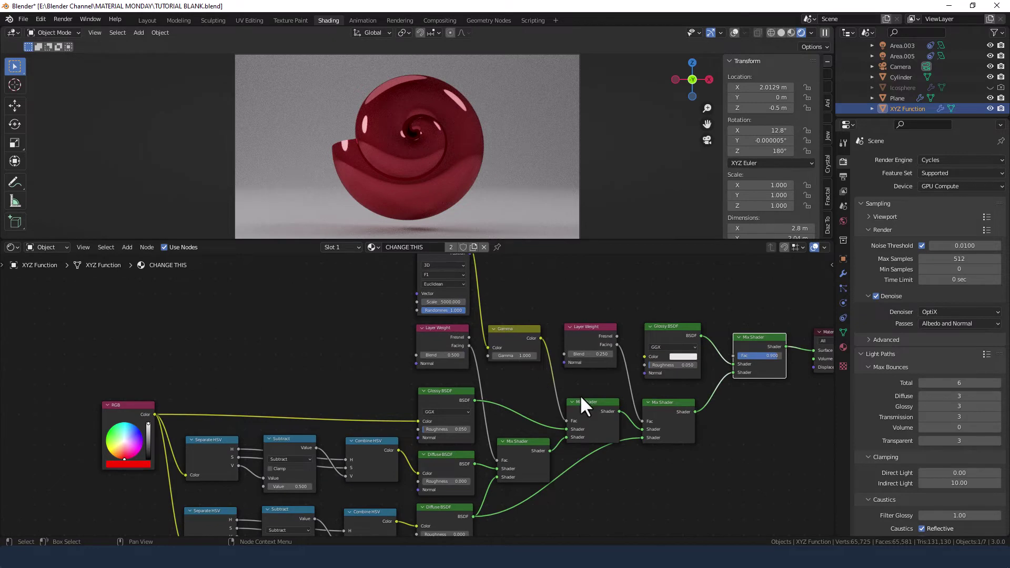
{"action": "scroll", "coordinate": [580, 396], "scroll_direction": "up", "scroll_amount": 1}
{"action": "middle_click_drag", "start_coordinate": [580, 394], "coordinate": [562, 366]}
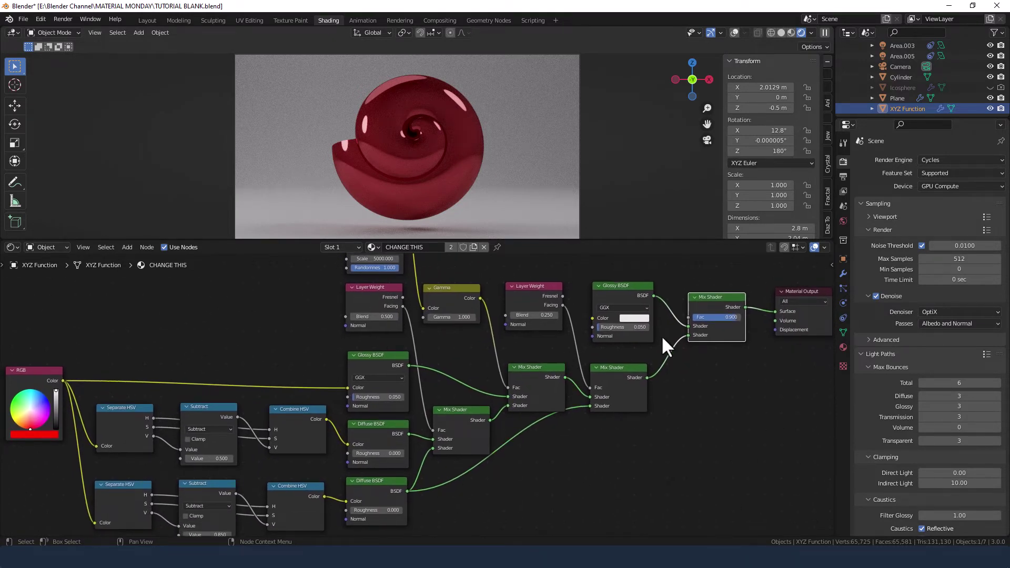
{"action": "left_click", "coordinate": [630, 319]}
{"action": "left_click_drag", "start_coordinate": [637, 297], "coordinate": [616, 297]}
{"action": "double_click", "coordinate": [666, 298]}
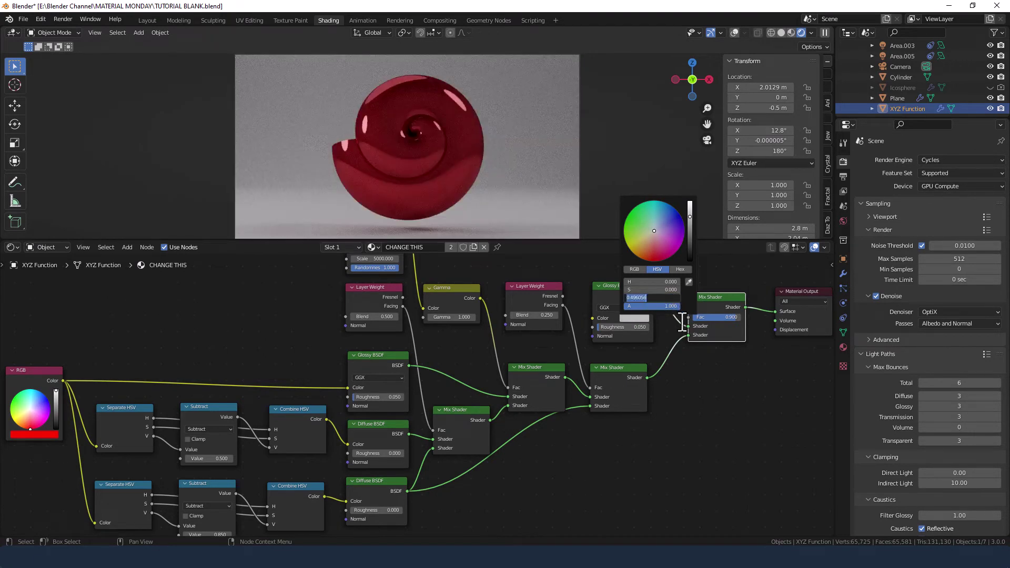
{"action": "type", "text": "1"}
{"action": "key", "text": "Return"}
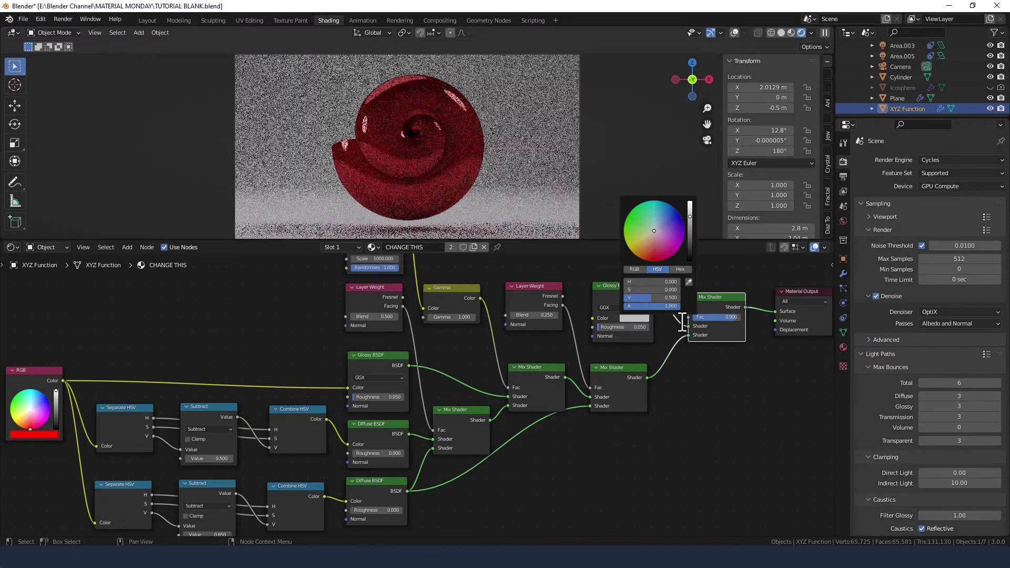
{"action": "left_click", "coordinate": [693, 370]}
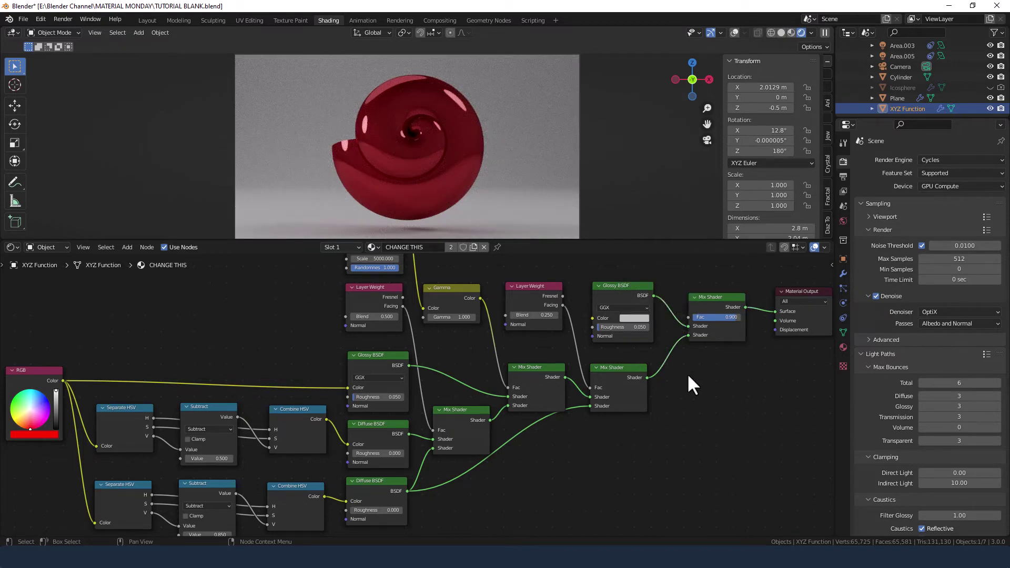
Try blue and yellow RGB base colours, then return it to red
{"action": "scroll", "coordinate": [652, 399], "scroll_direction": "down", "scroll_amount": 1}
{"action": "middle_click_drag", "start_coordinate": [360, 420], "coordinate": [417, 400]}
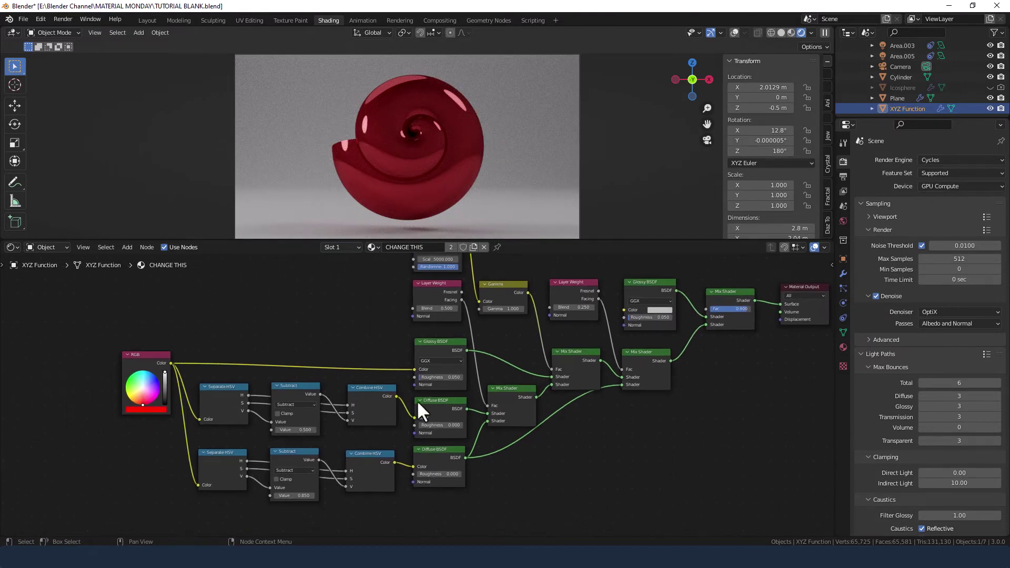
{"action": "mouse_move", "coordinate": [141, 403]}
{"action": "left_mouse_down"}
{"action": "mouse_move", "coordinate": [132, 381]}
{"action": "mouse_move", "coordinate": [155, 375]}
{"action": "mouse_move", "coordinate": [157, 393]}
{"action": "mouse_move", "coordinate": [135, 402]}
{"action": "mouse_move", "coordinate": [129, 380]}
{"action": "mouse_move", "coordinate": [159, 384]}
{"action": "mouse_move", "coordinate": [141, 374]}
{"action": "mouse_move", "coordinate": [135, 393]}
{"action": "left_mouse_up"}
{"action": "scroll", "coordinate": [135, 393], "scroll_direction": "down", "scroll_amount": 10}
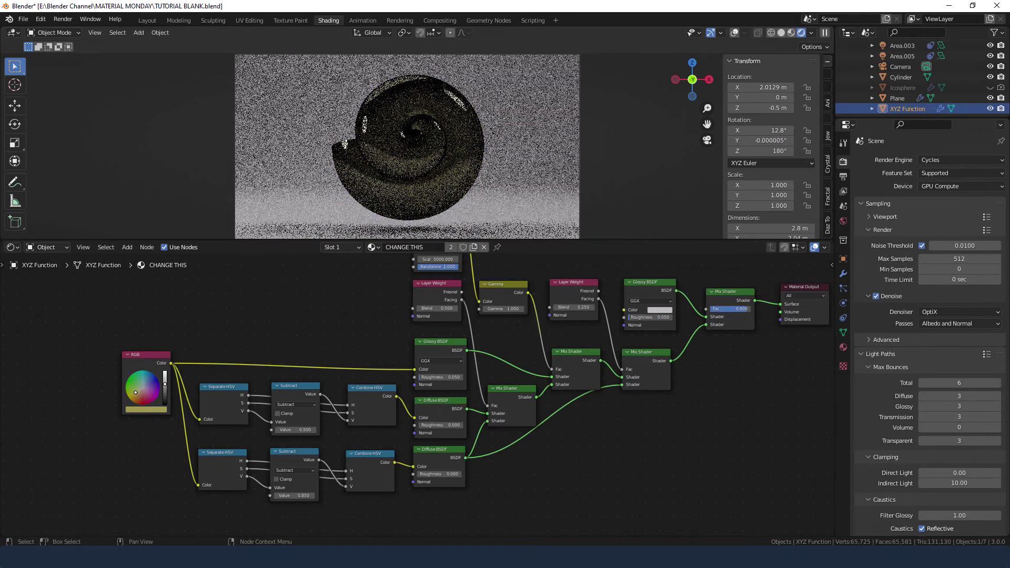
{"action": "left_click_drag", "start_coordinate": [165, 395], "coordinate": [165, 372]}
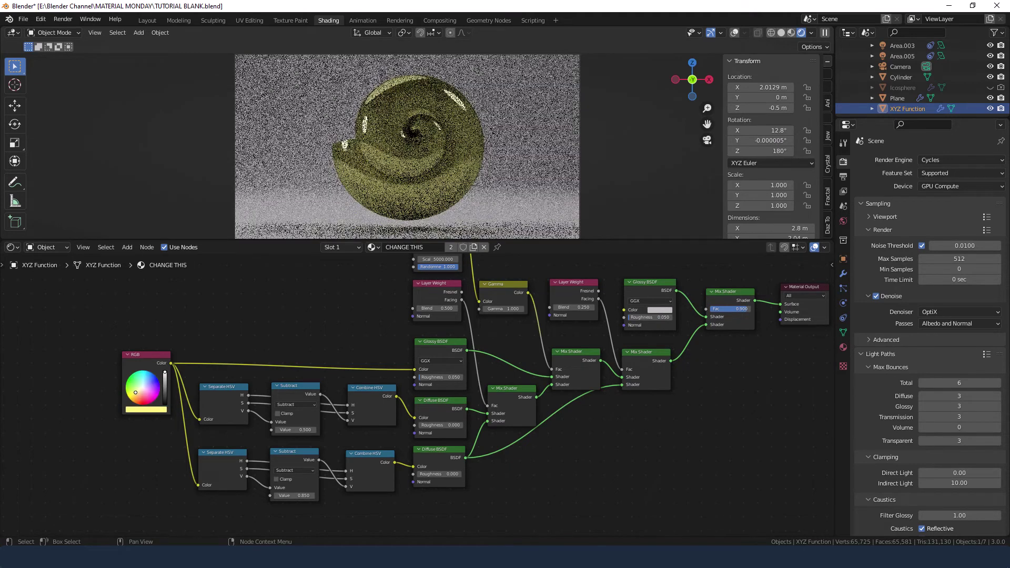
{"action": "left_click", "coordinate": [144, 405]}
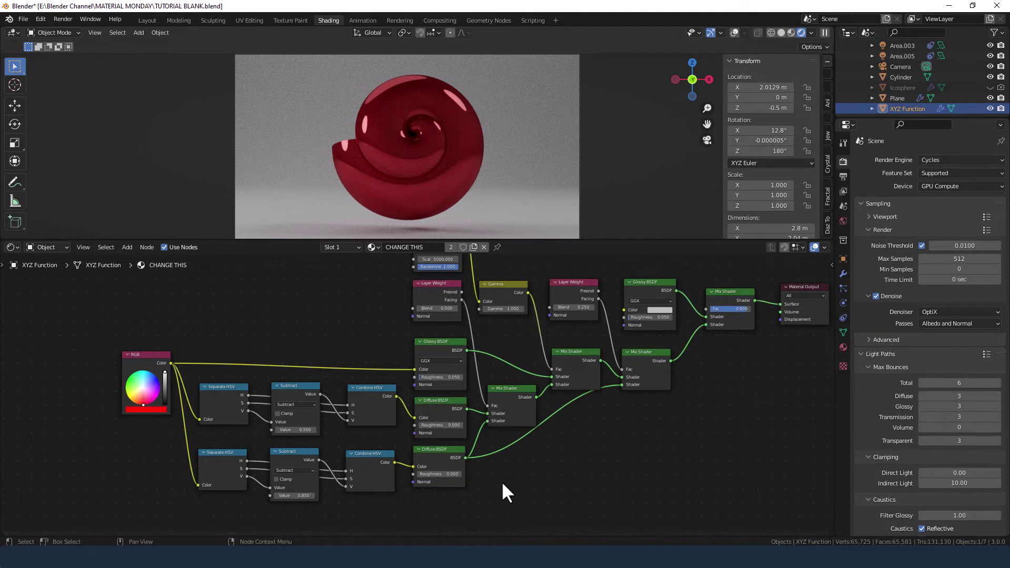
Try a Glossy BSDF roughness of 0.25, then undo it back to 0.05
{"action": "scroll", "coordinate": [500, 481], "scroll_direction": "up", "scroll_amount": 2}
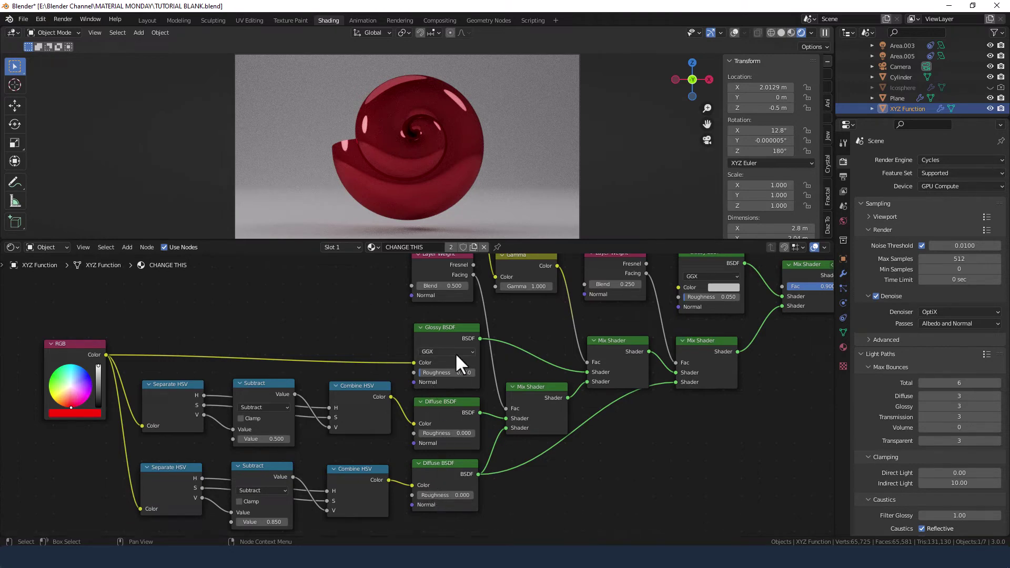
{"action": "left_click", "coordinate": [449, 372]}
{"action": "type", "text": ".25"}
{"action": "key", "text": "Return"}
{"action": "key", "text": "ctrl+z"}
Set the Glossy BSDF roughness to 0.25, resetting it to 0.25 after a slight nudge
{"action": "scroll", "coordinate": [365, 123], "scroll_direction": "up", "scroll_amount": 5}
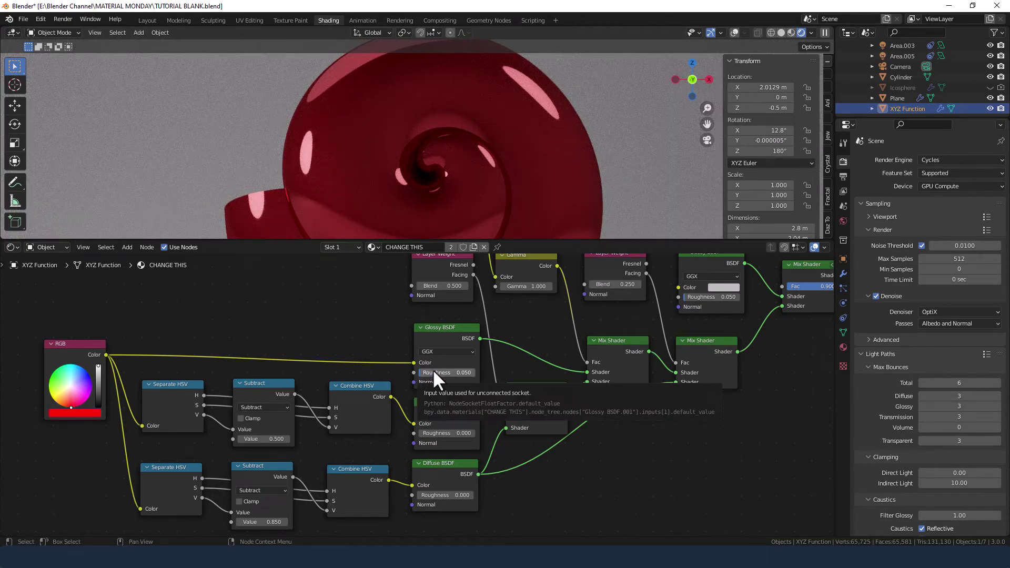
{"action": "left_click", "coordinate": [432, 371]}
{"action": "type", "text": ".25"}
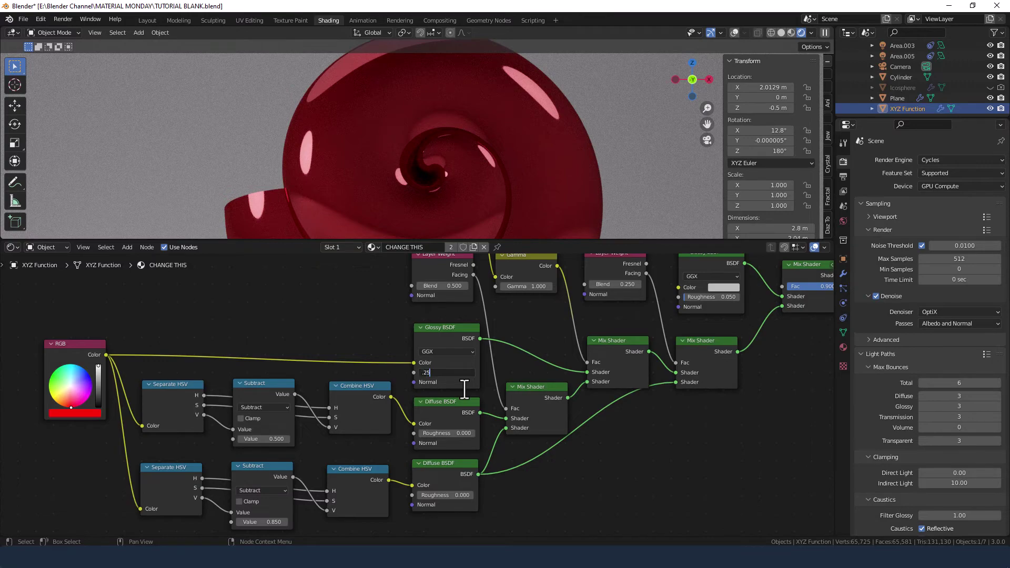
{"action": "key", "text": "Return"}
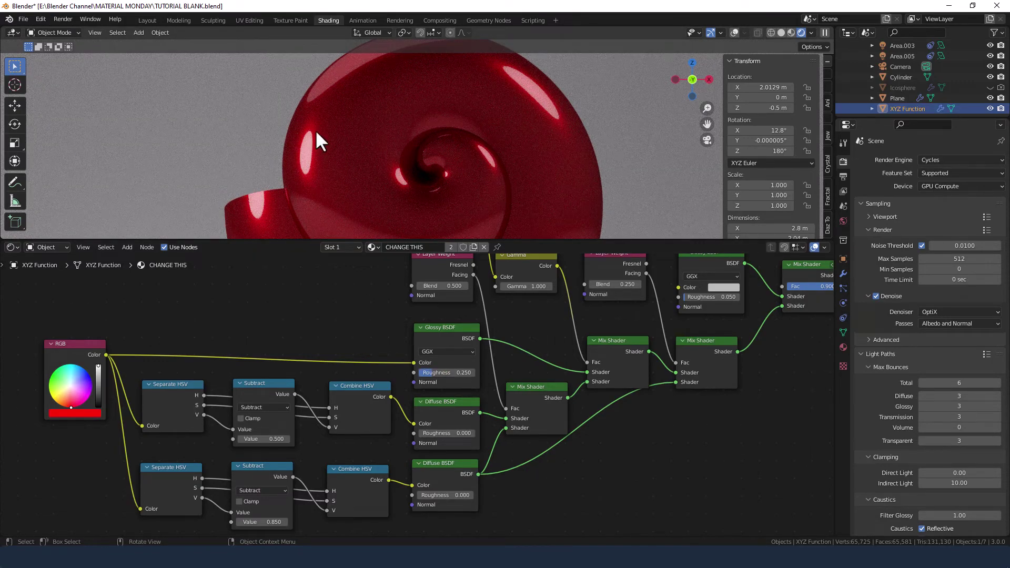
{"action": "scroll", "coordinate": [339, 99], "scroll_direction": "down", "scroll_amount": 2}
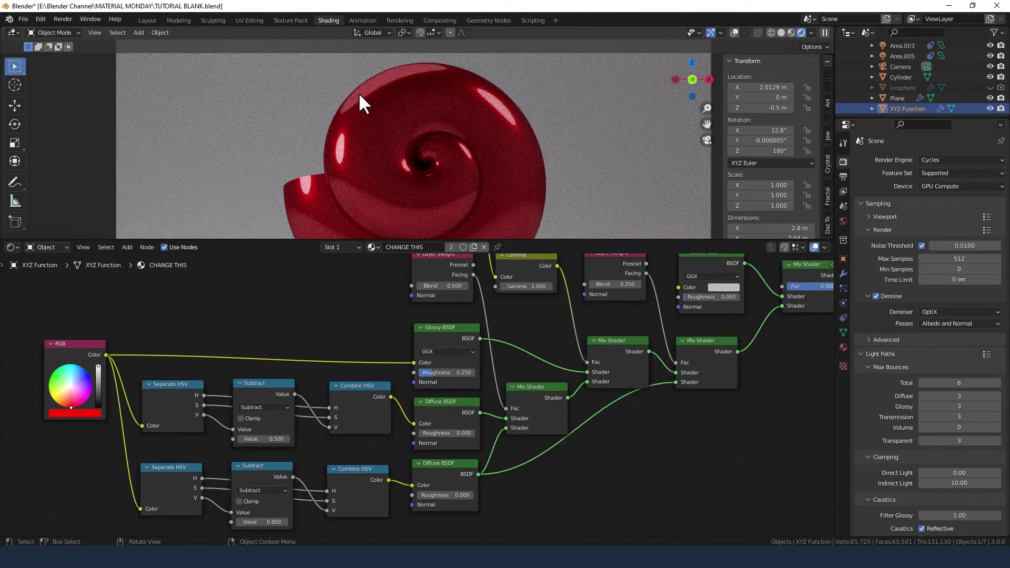
{"action": "mouse_move", "coordinate": [433, 372]}
{"action": "left_mouse_down"}
{"action": "mouse_move", "coordinate": [456, 371]}
{"action": "mouse_move", "coordinate": [434, 371]}
{"action": "left_mouse_up"}
{"action": "left_click", "coordinate": [434, 371]}
{"action": "type", "text": "0.25"}
{"action": "key", "text": "Return"}
Set both the upper and lower Diffuse BSDF roughness values to 0.75
{"action": "left_click", "coordinate": [441, 433]}
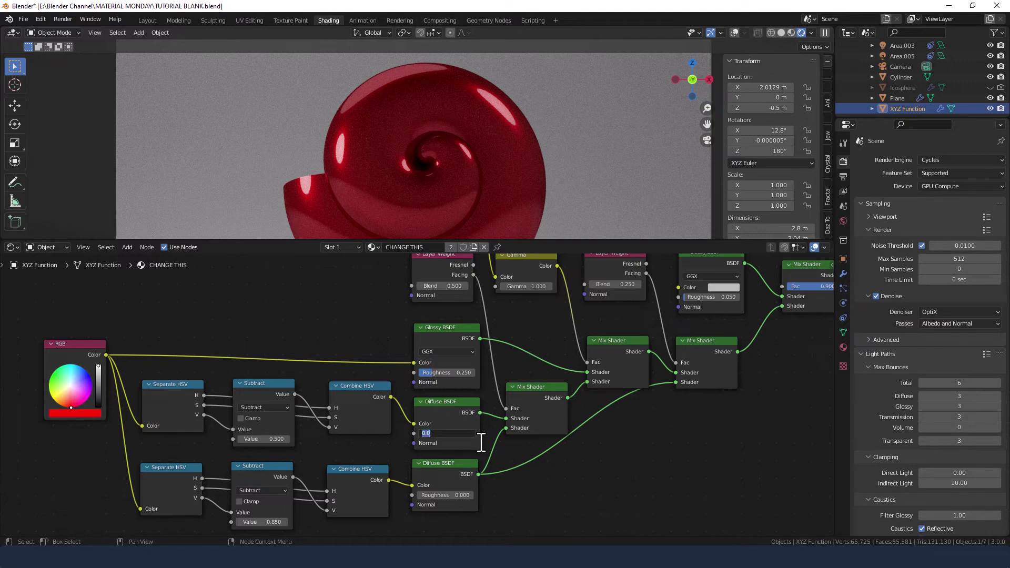
{"action": "type", "text": ".75"}
{"action": "key", "text": "Return"}
{"action": "left_click", "coordinate": [460, 495]}
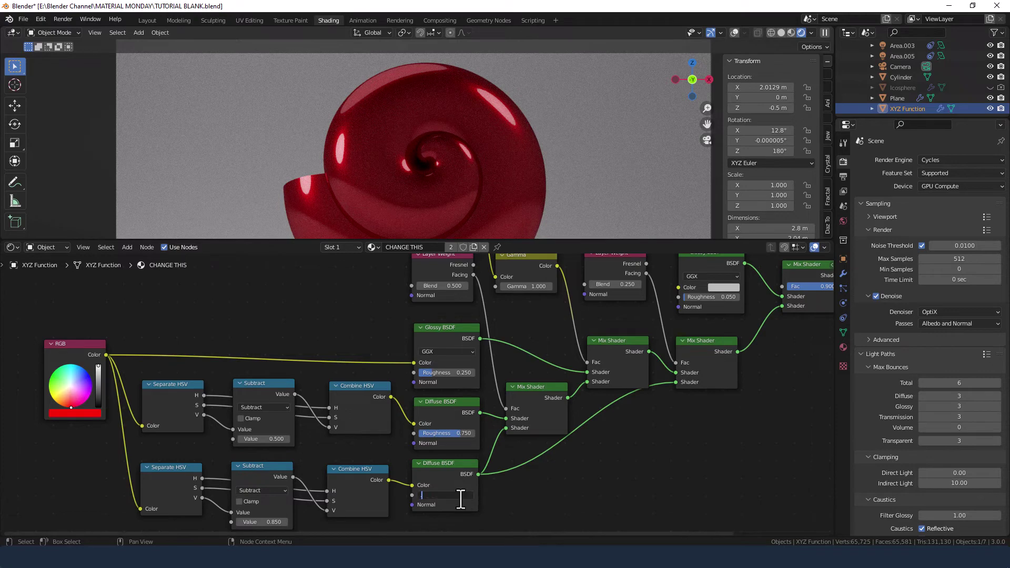
{"action": "type", "text": ".75"}
{"action": "key", "text": "Return"}
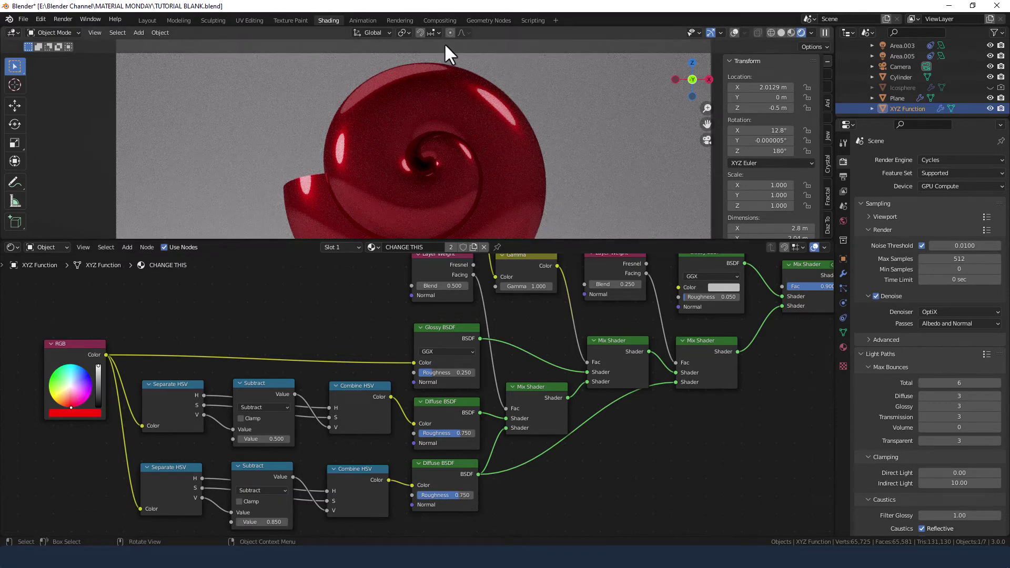
Wrap the RGB, HSV, Glossy and Diffuse nodes together in a new frame
{"action": "scroll", "coordinate": [469, 126], "scroll_direction": "down", "scroll_amount": 5}
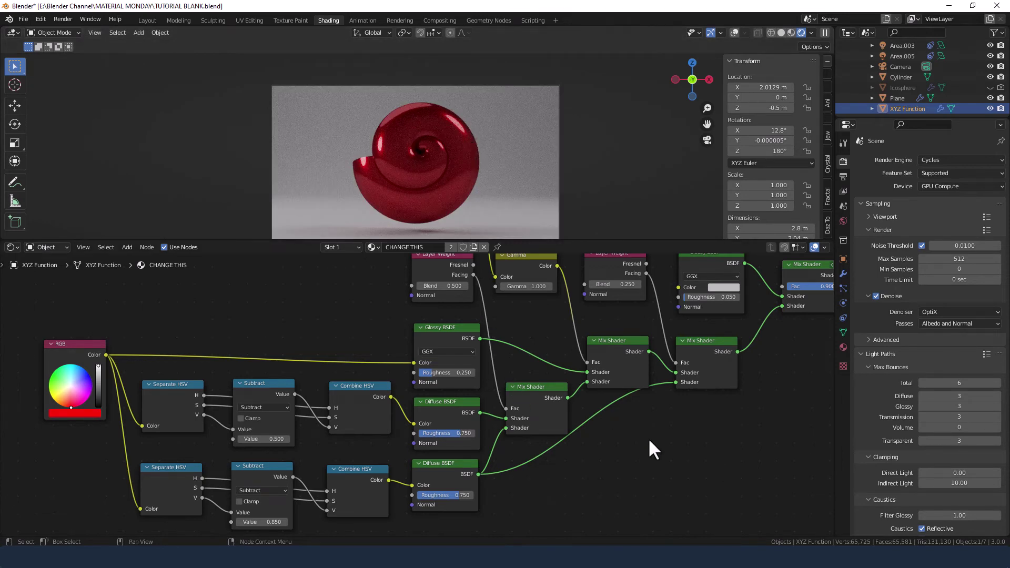
{"action": "scroll", "coordinate": [648, 438], "scroll_direction": "down", "scroll_amount": 2}
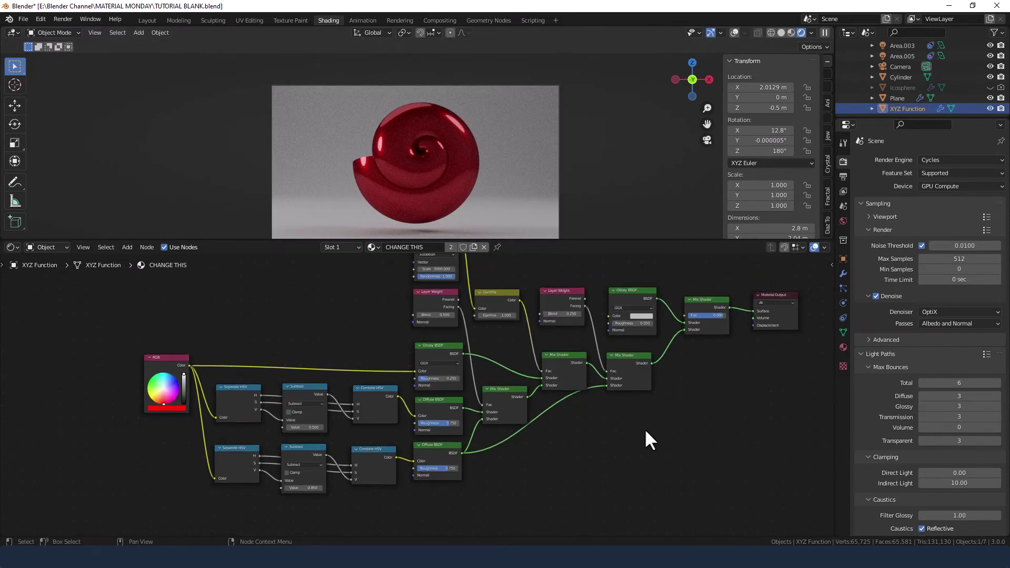
{"action": "scroll", "coordinate": [645, 437], "scroll_direction": "up", "scroll_amount": 3, "text": "shift"}
{"action": "scroll", "coordinate": [639, 460], "scroll_direction": "down", "scroll_amount": 3}
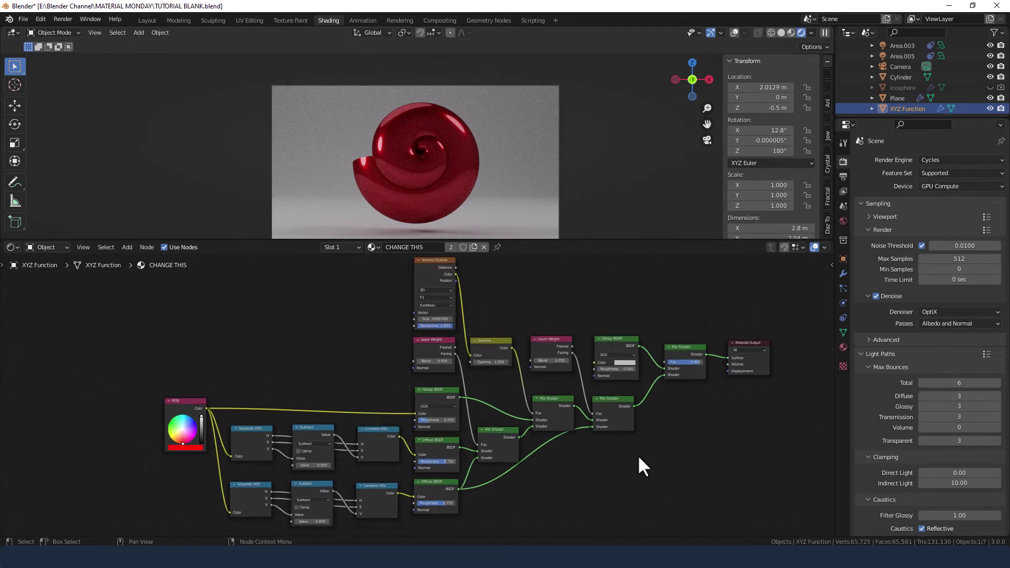
{"action": "middle_click_drag", "start_coordinate": [639, 458], "coordinate": [649, 423]}
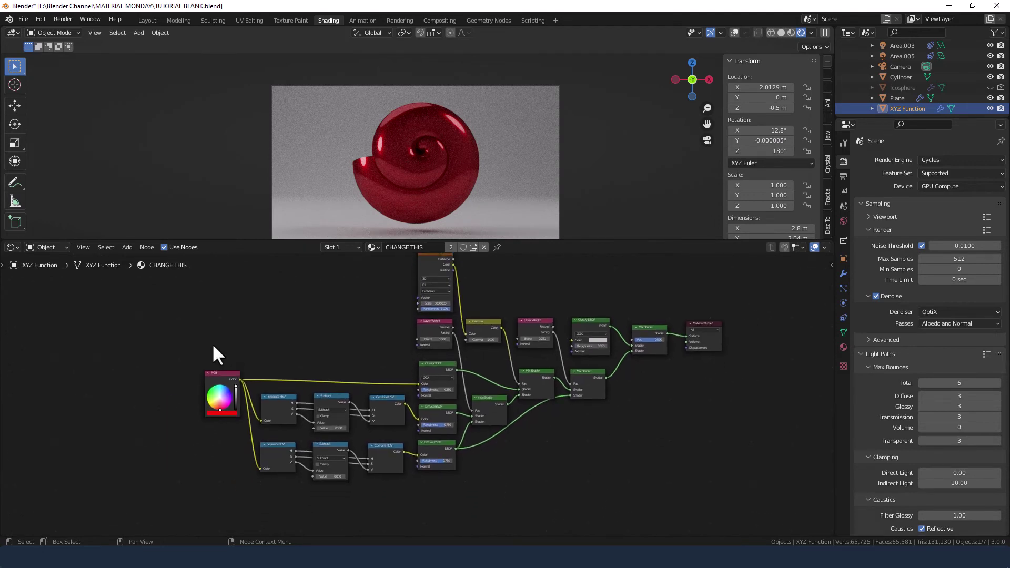
{"action": "left_click_drag", "start_coordinate": [180, 358], "coordinate": [441, 491]}
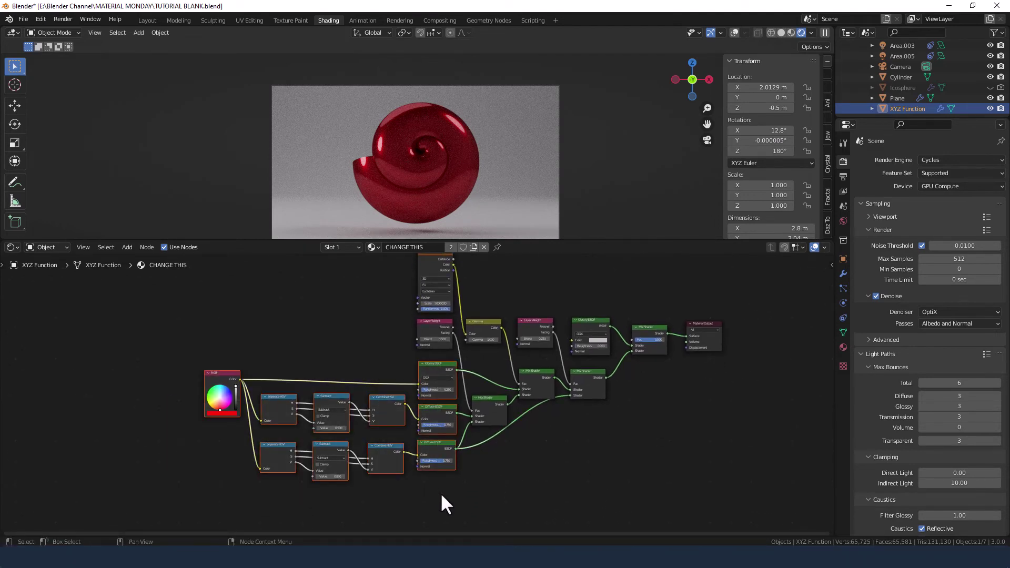
{"action": "key", "text": "ctrl+j"}
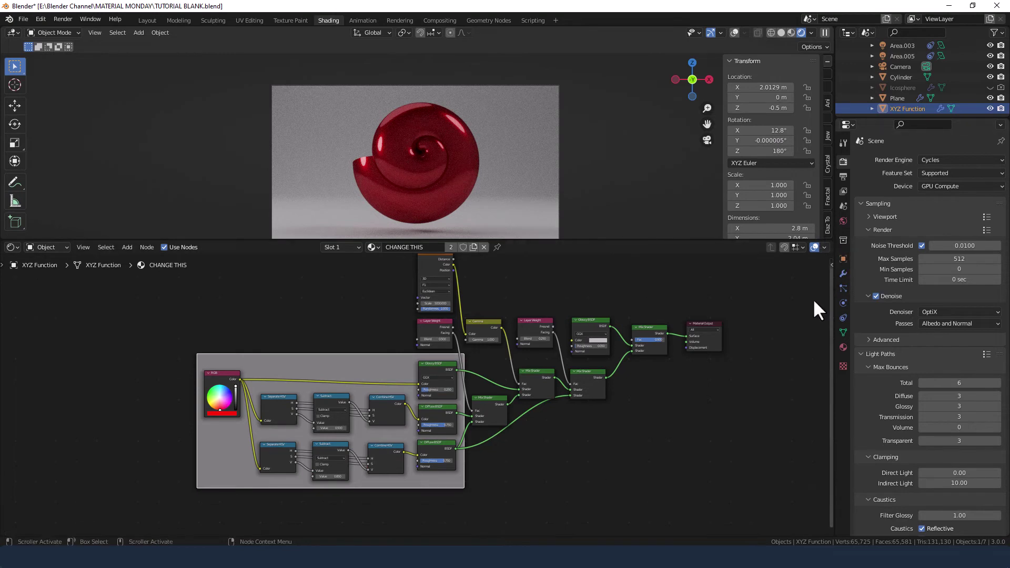
Give that frame a black custom colour and the label COLOUR CONTROLS
{"action": "key", "text": "n"}
{"action": "left_click", "coordinate": [827, 268]}
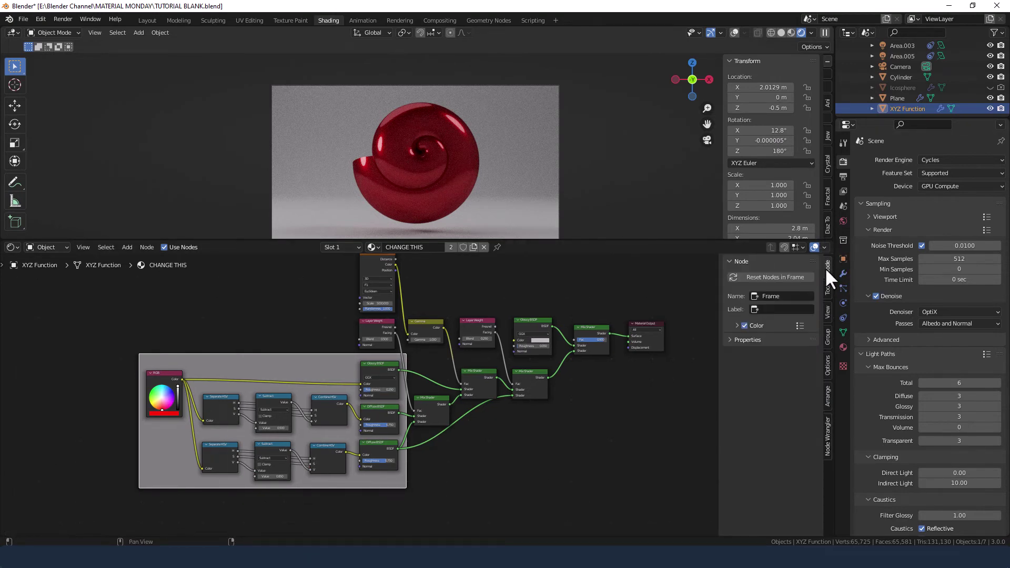
{"action": "left_click", "coordinate": [736, 326]}
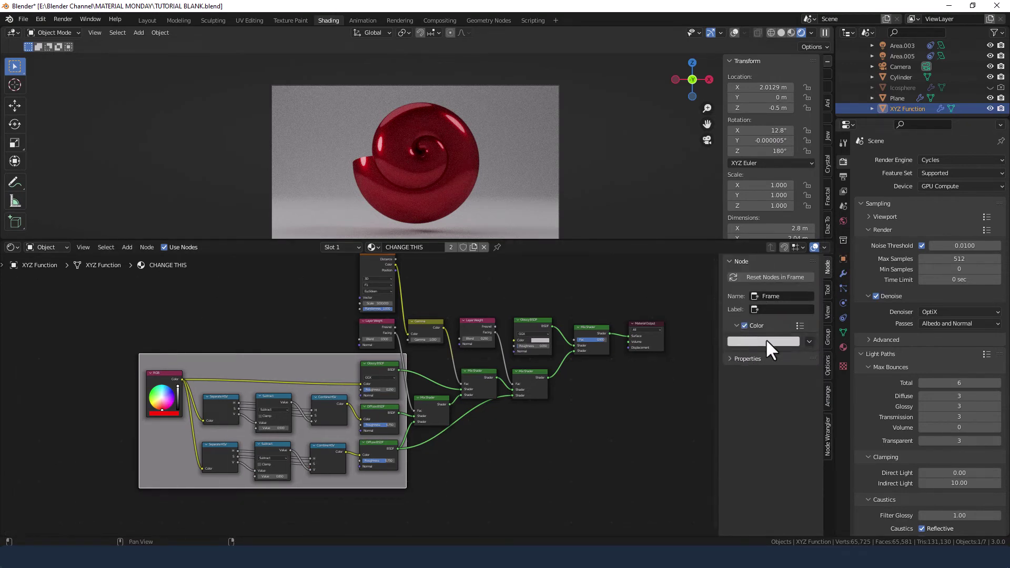
{"action": "left_click", "coordinate": [766, 339]}
{"action": "left_click_drag", "start_coordinate": [766, 326], "coordinate": [737, 326]}
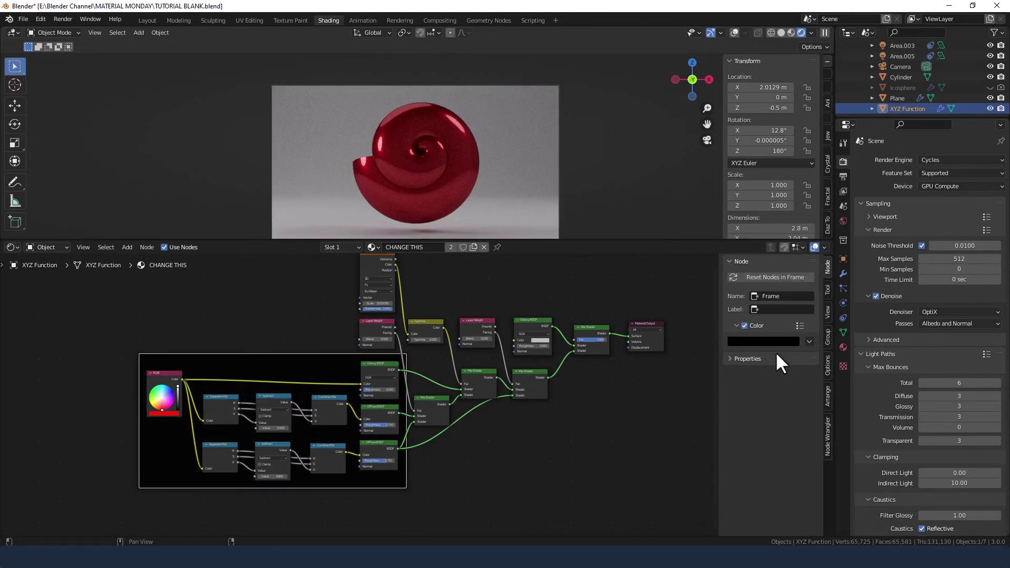
{"action": "type", "text": "COLOUR CONTROLS"}
{"action": "key", "text": "Return"}
Frame the Voronoi, Layer Weight, Gamma and Glossy nodes in black, labelled TEXTURE CONTROLS
{"action": "middle_click_drag", "start_coordinate": [604, 435], "coordinate": [573, 518]}
{"action": "left_click_drag", "start_coordinate": [263, 340], "coordinate": [504, 418]}
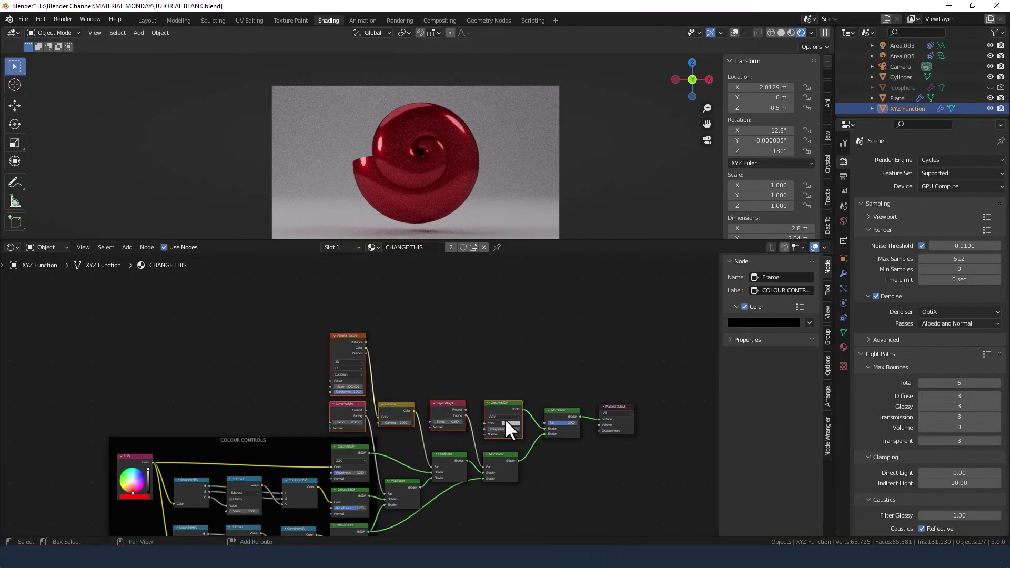
{"action": "key", "text": "ctrl+j"}
{"action": "left_click", "coordinate": [748, 342]}
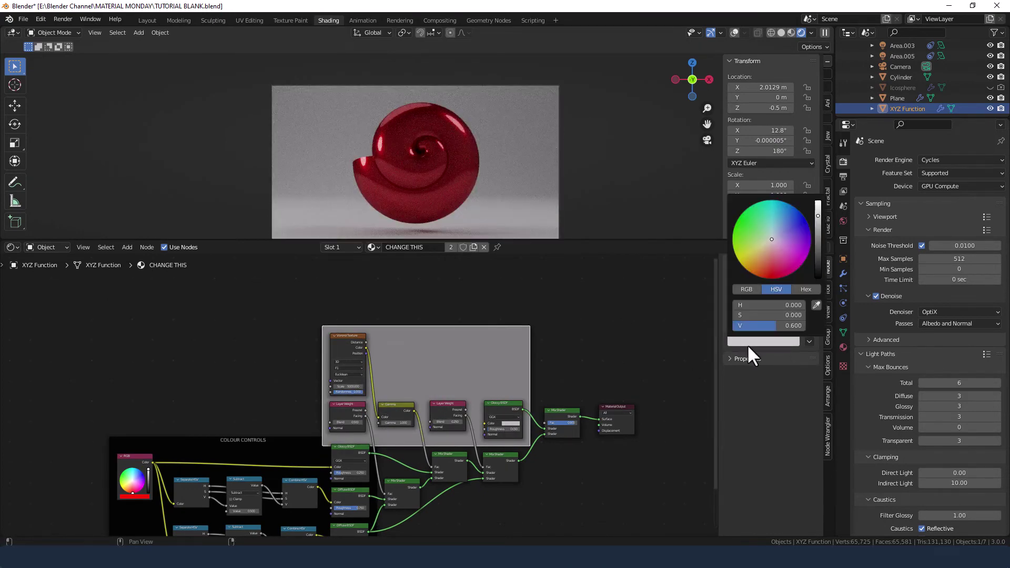
{"action": "mouse_move", "coordinate": [750, 324]}
{"action": "left_mouse_down"}
{"action": "mouse_move", "coordinate": [789, 324]}
{"action": "mouse_move", "coordinate": [764, 326]}
{"action": "left_mouse_up"}
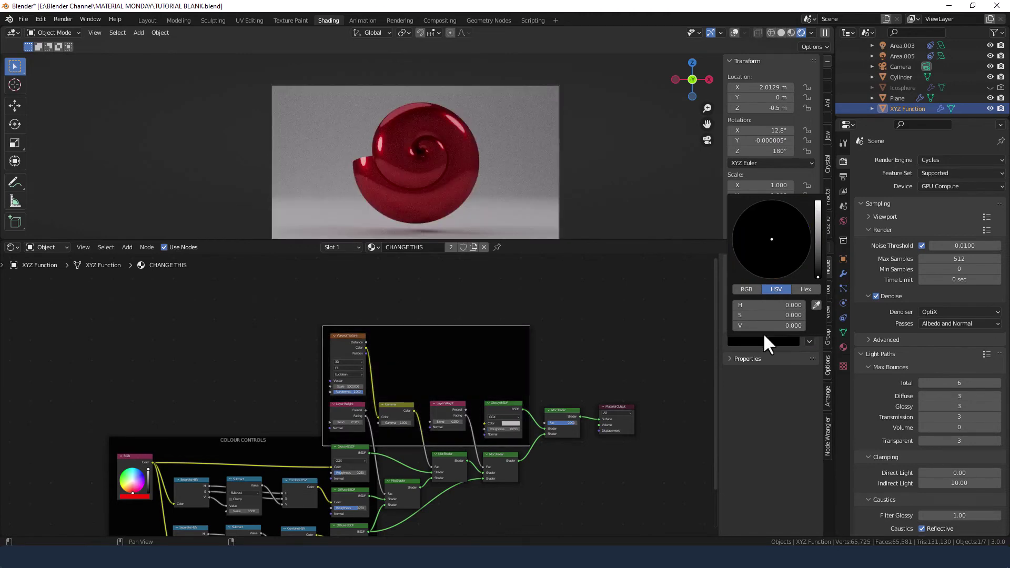
{"action": "left_click", "coordinate": [769, 310]}
{"action": "type", "text": "TEXTURE CONTROLS"}
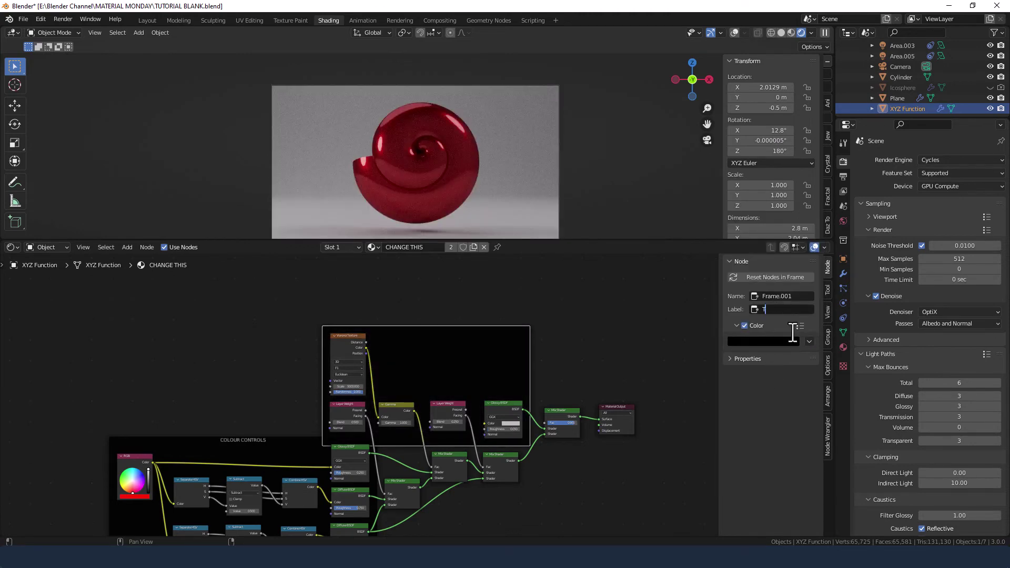
{"action": "key", "text": "Return"}
{"action": "left_click_drag", "start_coordinate": [487, 346], "coordinate": [485, 332]}
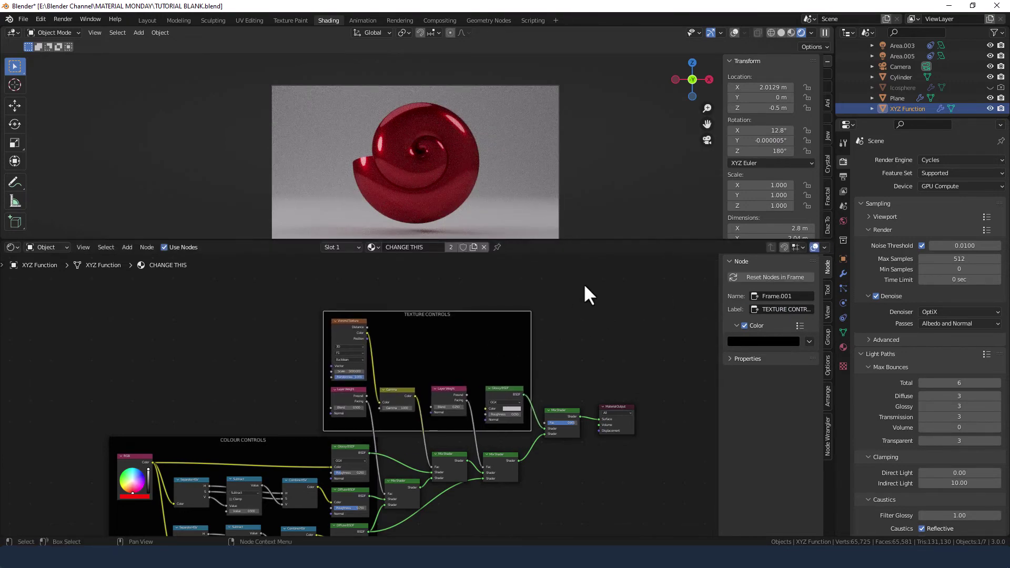
{"action": "scroll", "coordinate": [584, 287], "scroll_direction": "down", "scroll_amount": 1}
{"action": "middle_click_drag", "start_coordinate": [589, 337], "coordinate": [575, 300]}
{"action": "scroll", "coordinate": [623, 297], "scroll_direction": "up", "scroll_amount": 1}
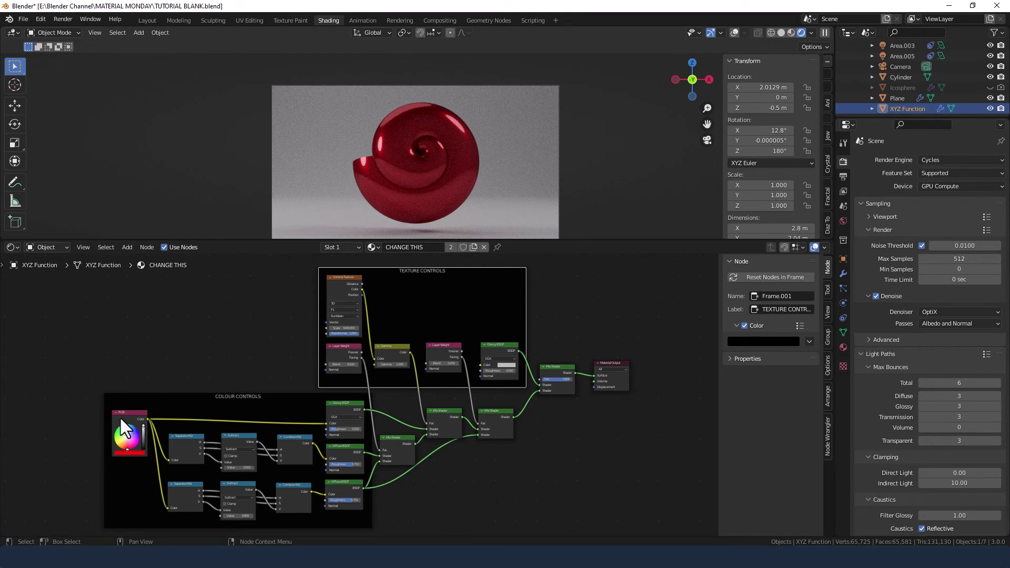
{"action": "left_click", "coordinate": [100, 353]}
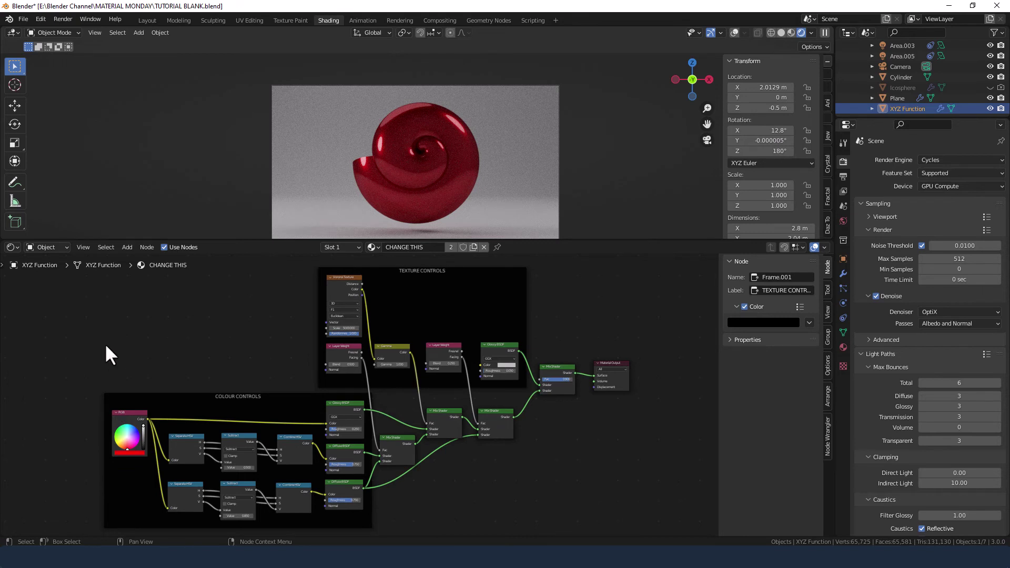
Start the final Cycles render of the red shell with Render Image
{"action": "left_click", "coordinate": [62, 19]}
{"action": "left_click", "coordinate": [65, 30]}
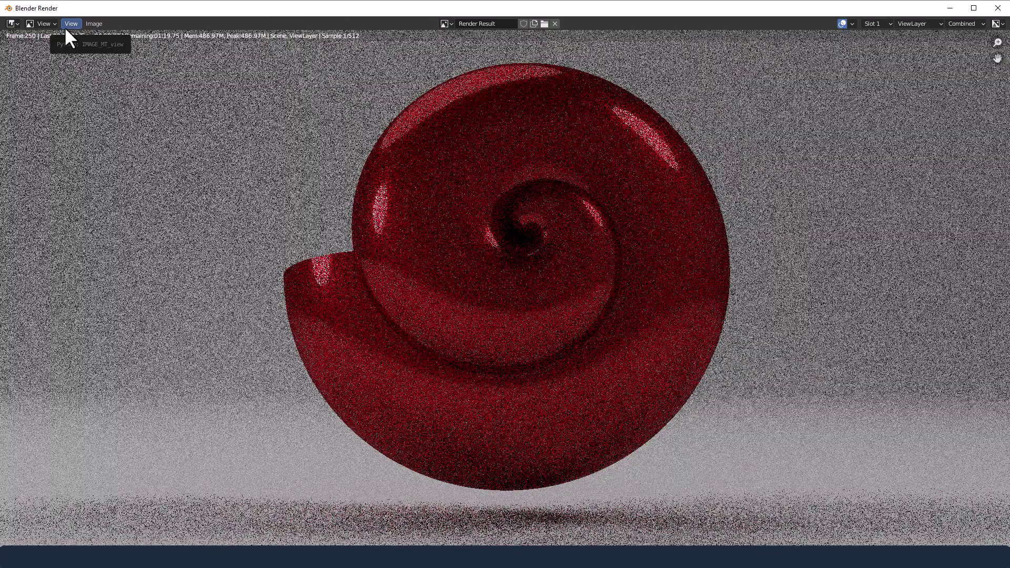